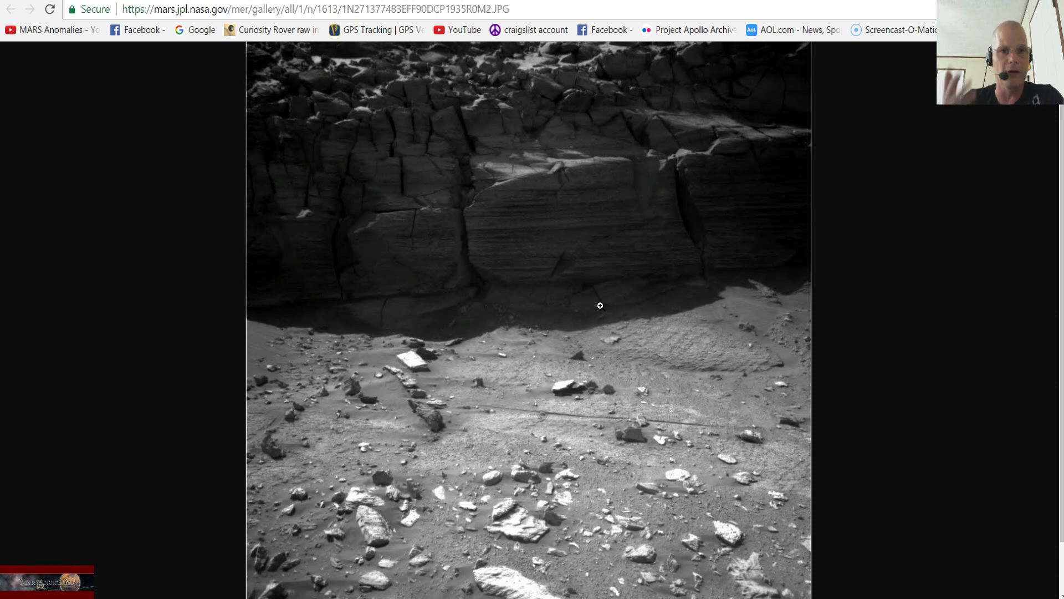
# Enlarge the NASA rover photo to full size and examine the cliff face and the bright slab lying on the ground.
pyautogui.click(404, 366)
pyautogui.scroll(-3, 361, 425)
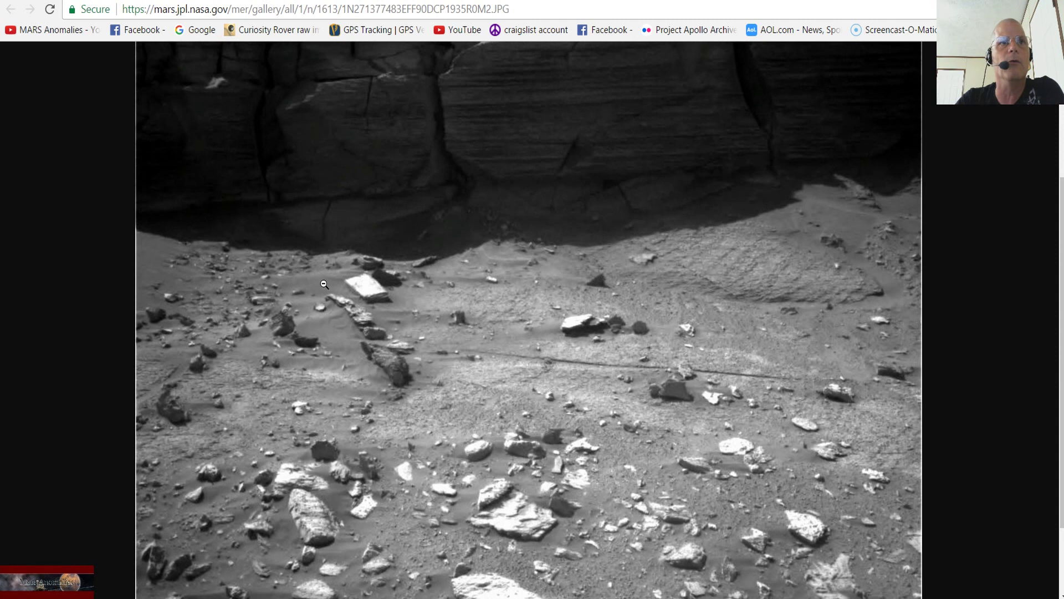
pyautogui.scroll(2, 432, 315)
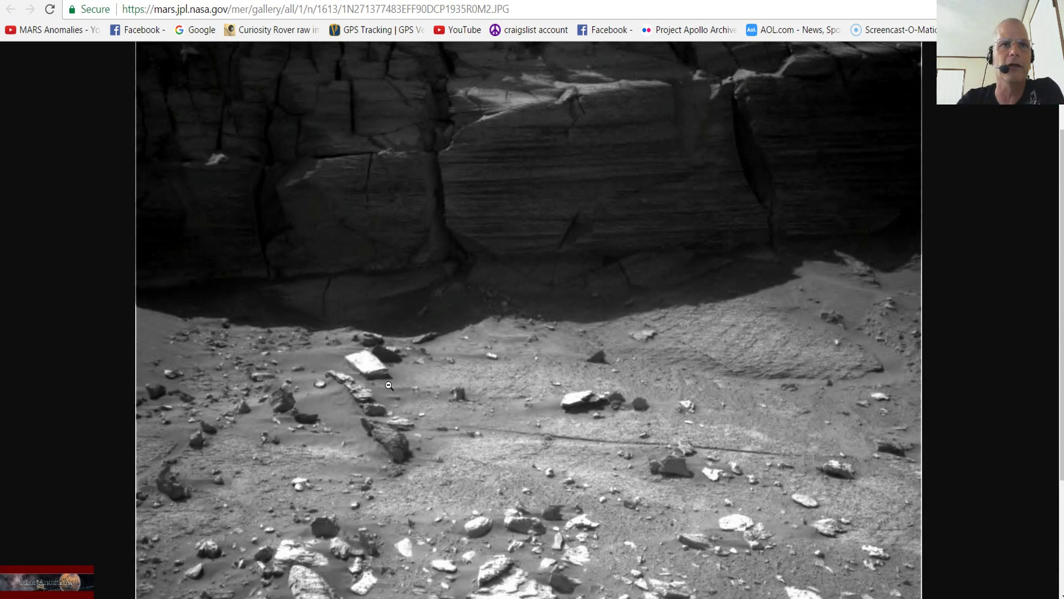
pyautogui.scroll(3, 385, 410)
pyautogui.scroll(-2, 322, 344)
pyautogui.scroll(2, 260, 286)
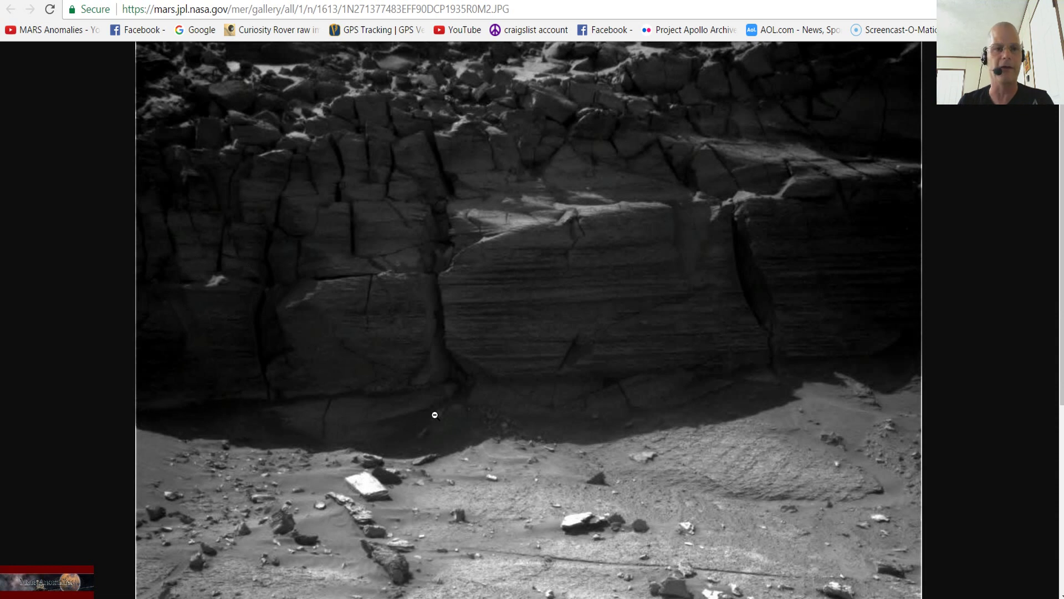
# Switch to Photoshop and compare the small original of the Mars photo with its enlarged version.
pyautogui.moveTo(180, 598)
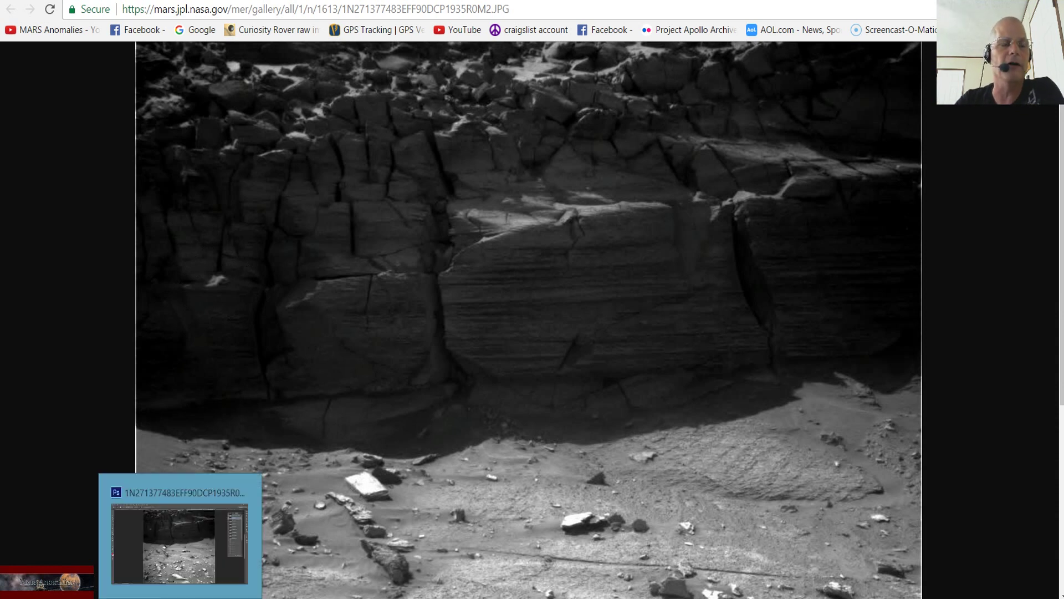
pyautogui.click(180, 543)
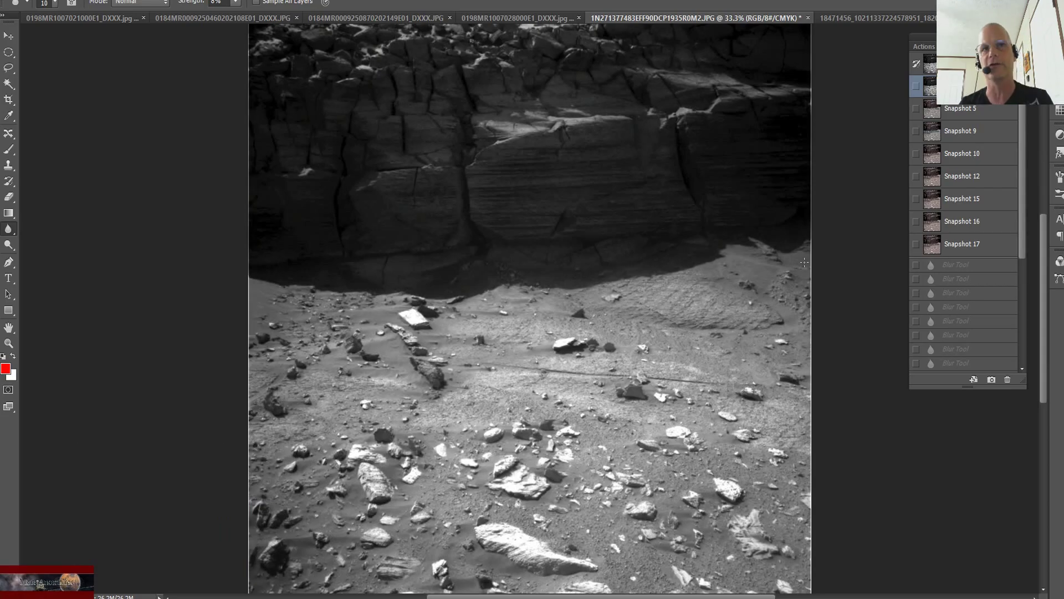
pyautogui.hotkey('ctrl', '-')
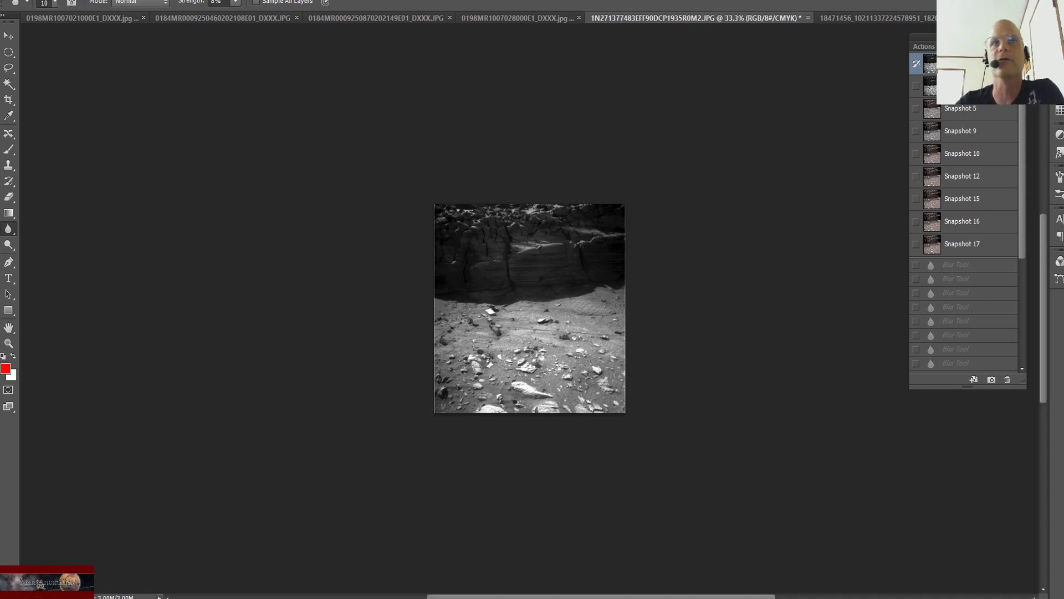
pyautogui.hotkey('ctrl', '1')
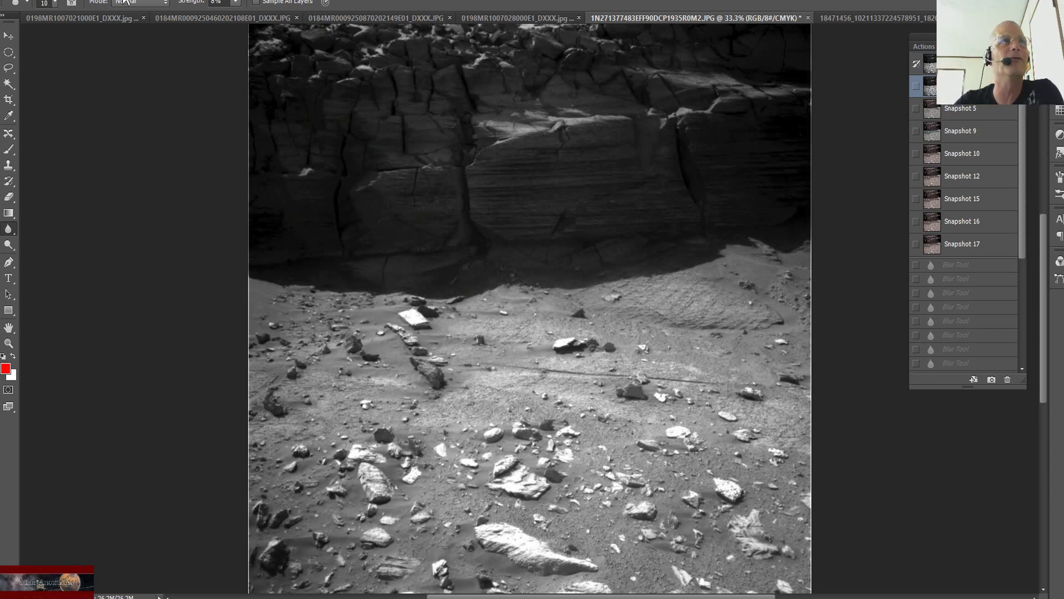
# Review the photo's color mode options and leave the mode at RGB Color.
pyautogui.click(78, 0)
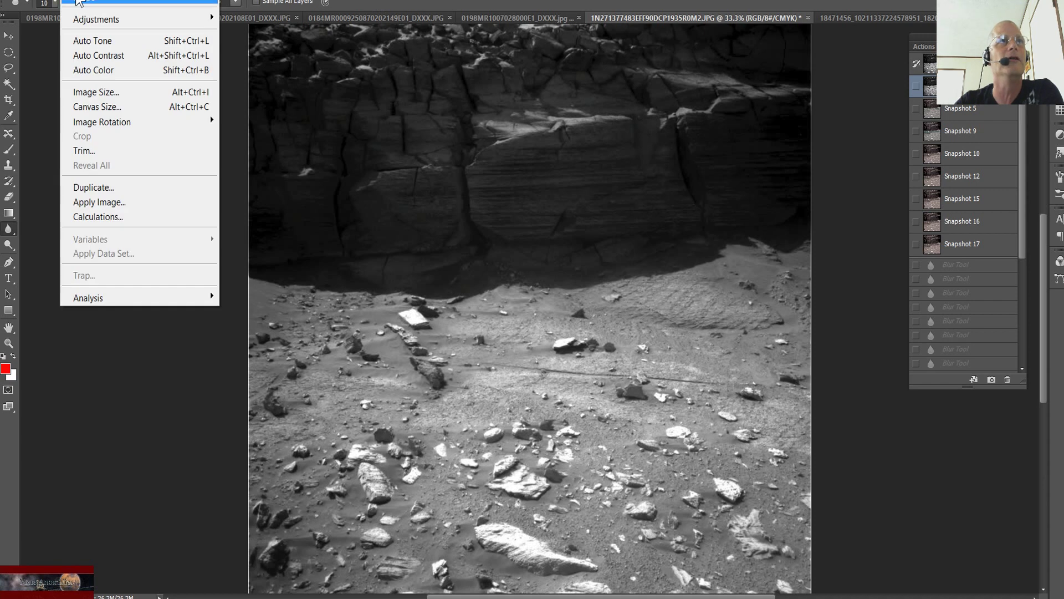
pyautogui.moveTo(80, 5)
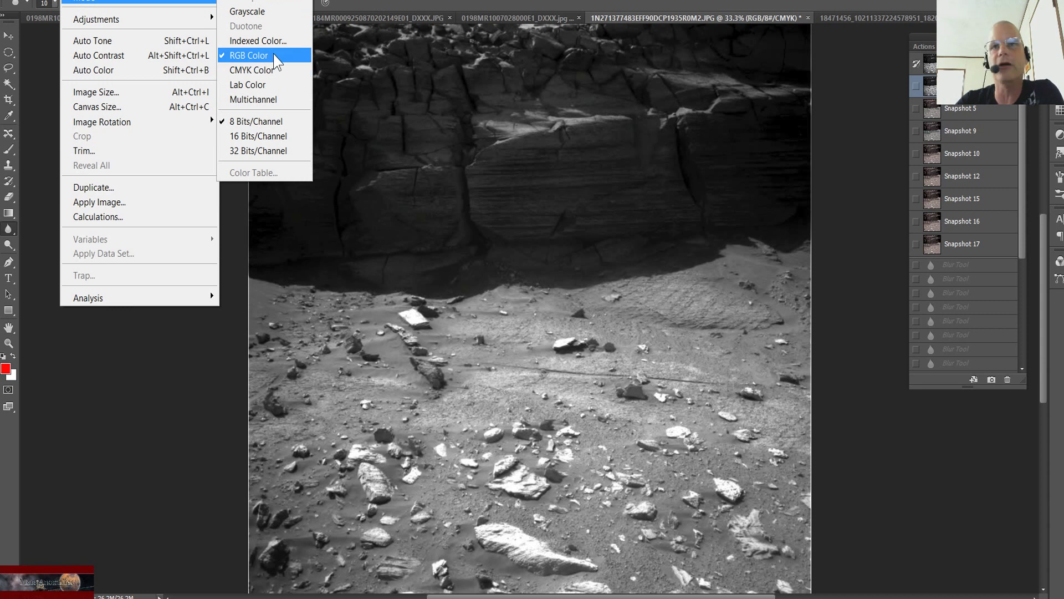
pyautogui.click(805, 54)
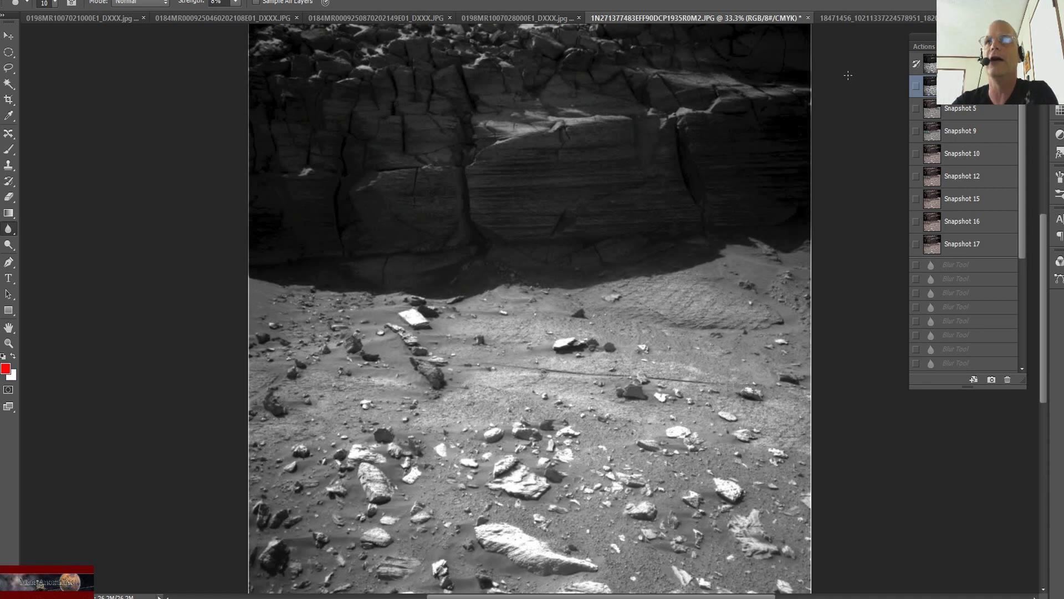
# Display Snapshot 5 and examine the cliff face and the ground below it at 66.7% and 100% magnification.
pyautogui.click(976, 113)
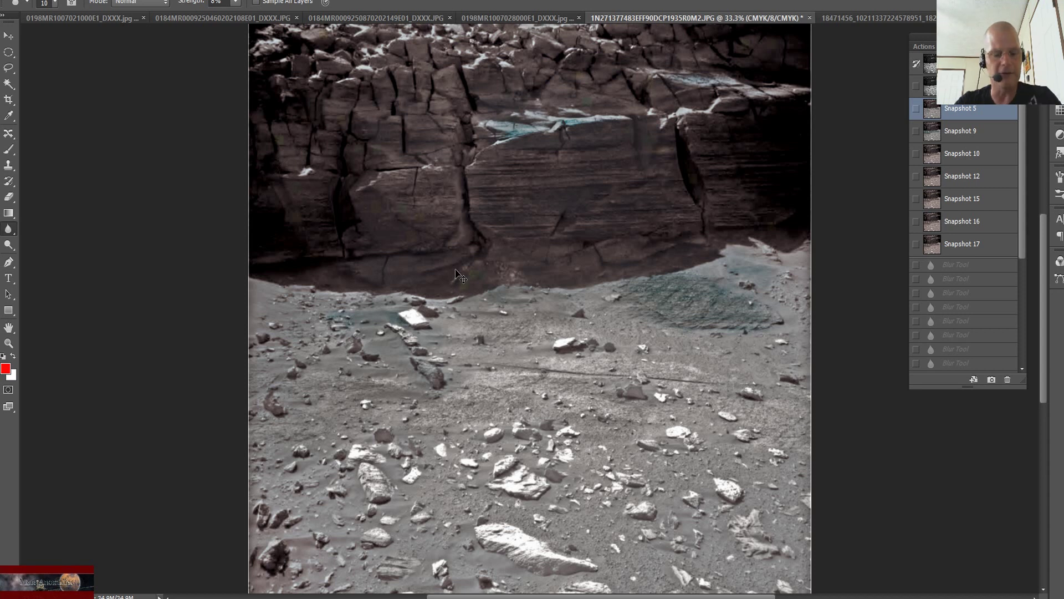
pyautogui.scroll(2, 456, 269)
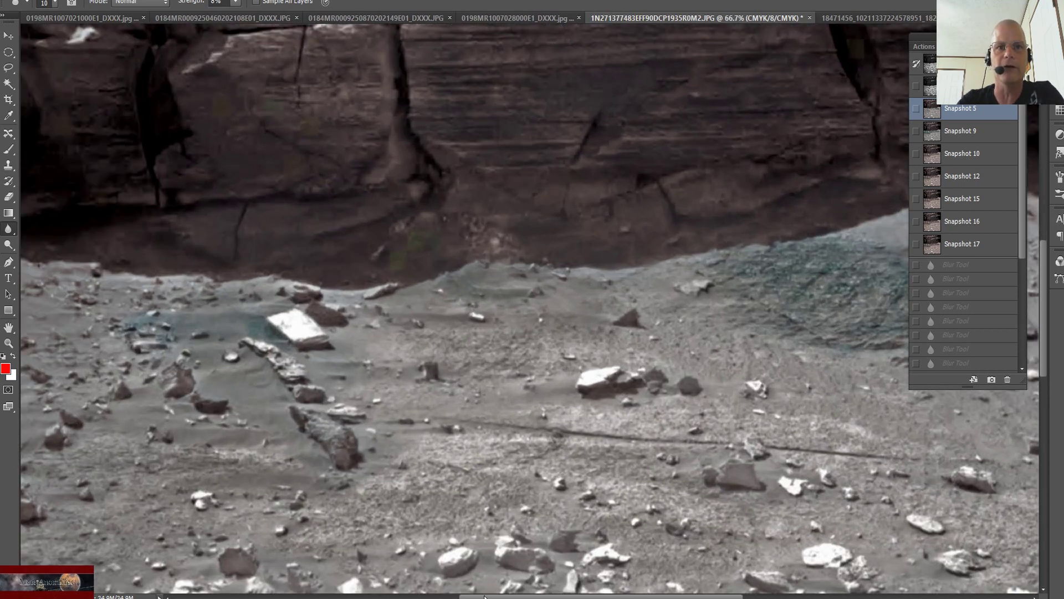
pyautogui.click(306, 596)
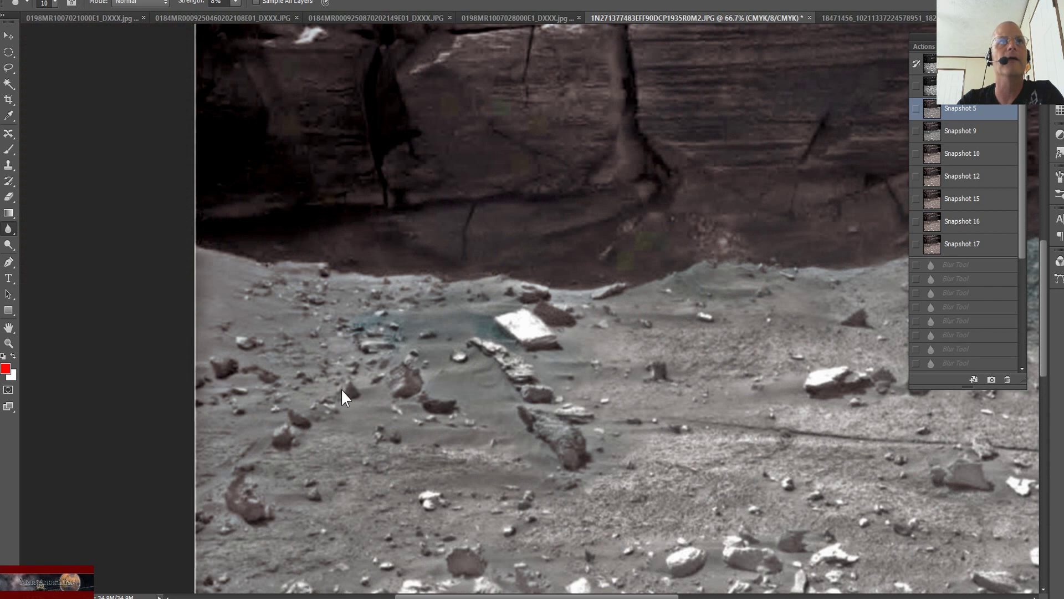
pyautogui.hscroll(-5, 341, 388)
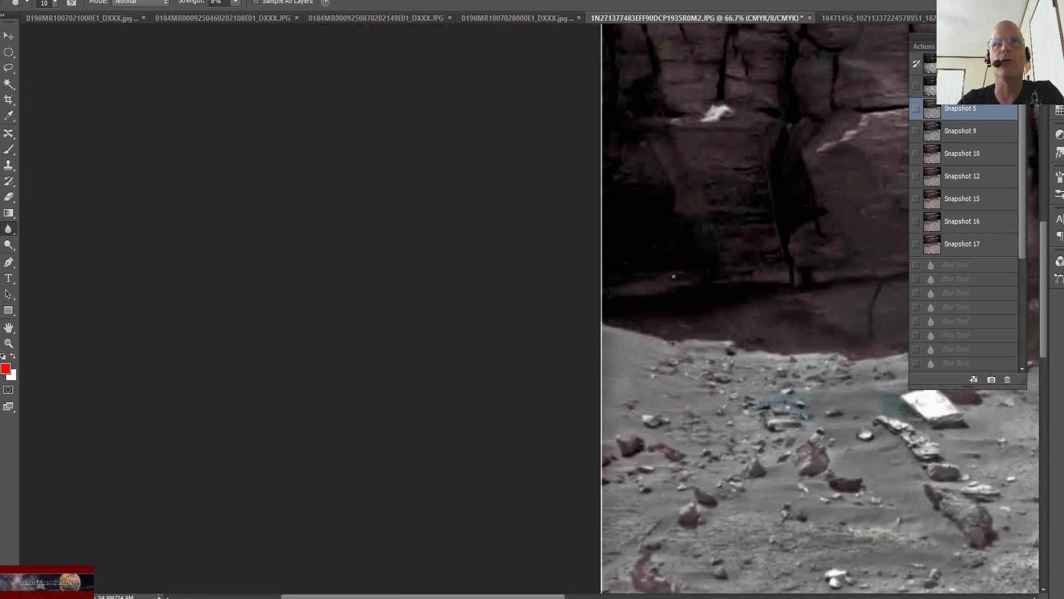
pyautogui.moveTo(544, 596); pyautogui.dragTo(617, 597)
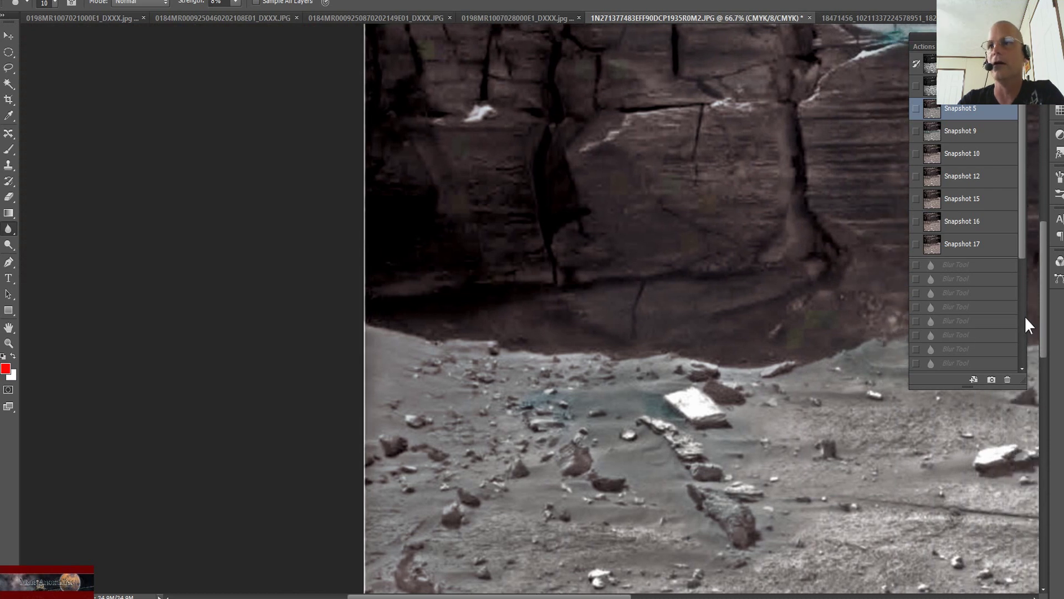
pyautogui.moveTo(1043, 314); pyautogui.dragTo(1042, 284)
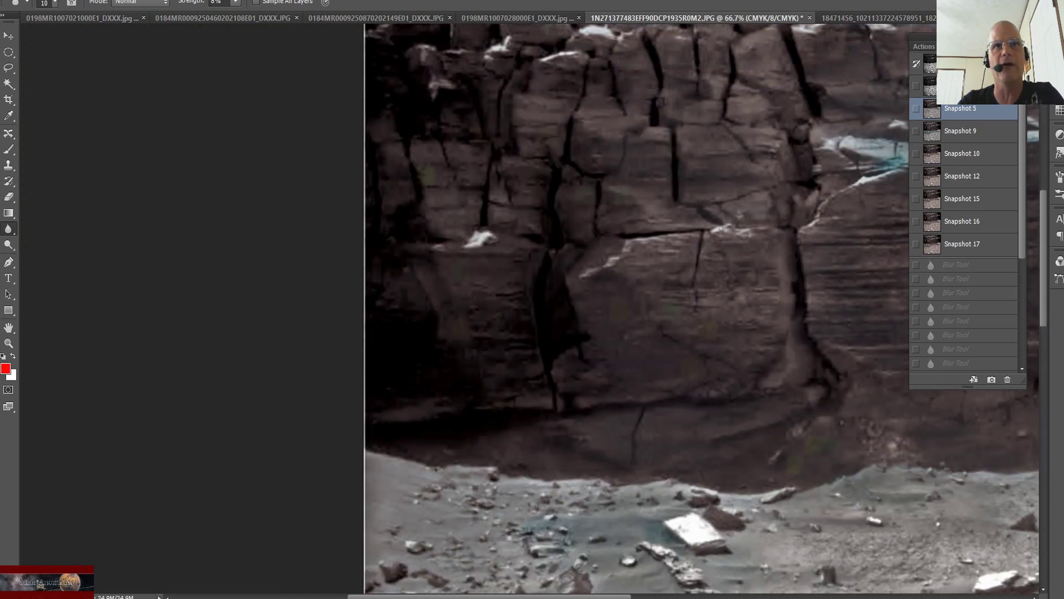
pyautogui.hotkey('ctrl', '+')
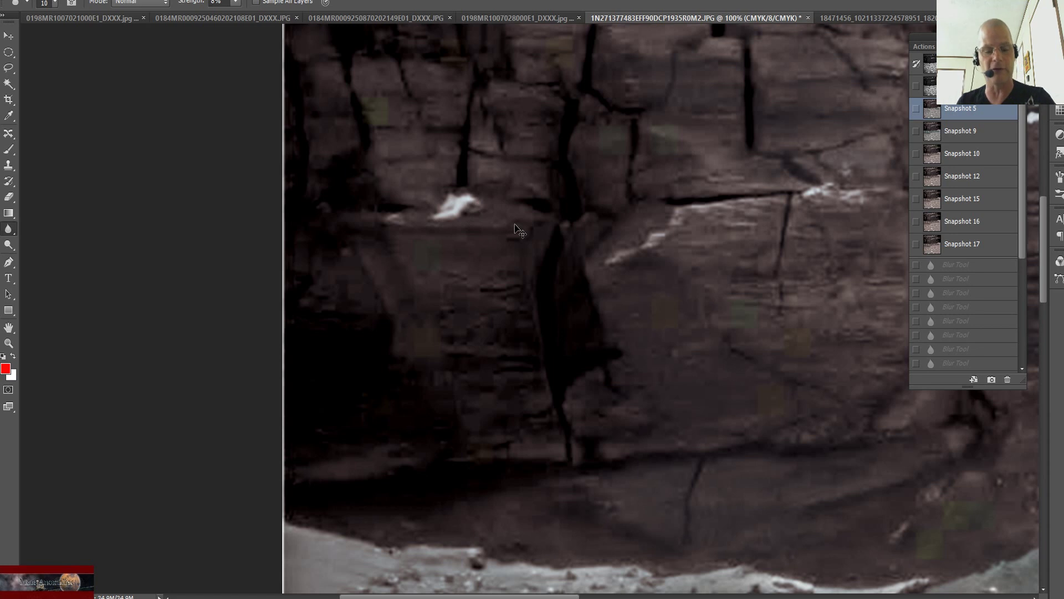
pyautogui.hotkey('ctrl', '-')
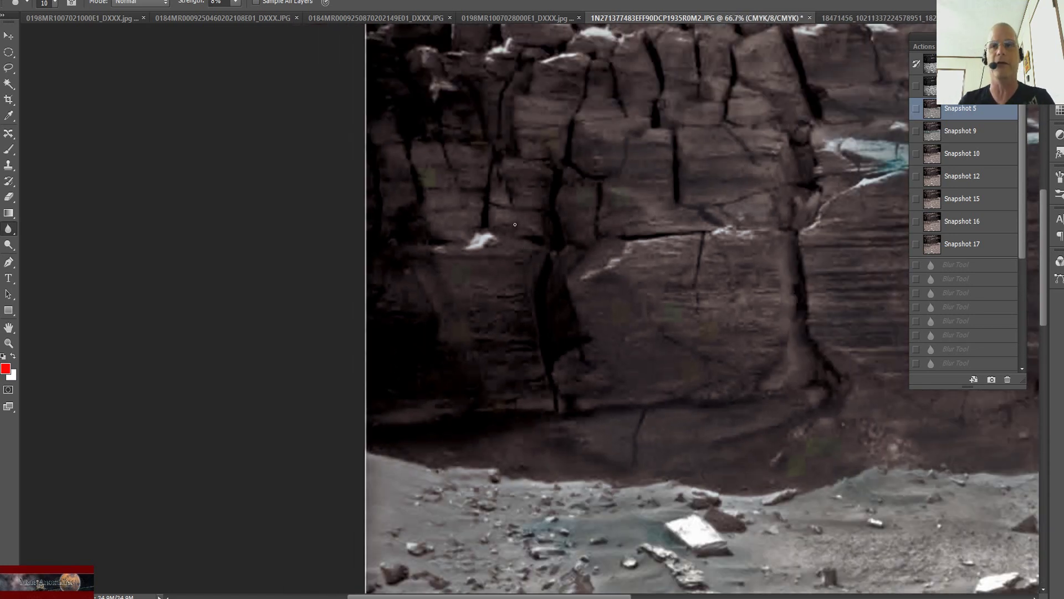
pyautogui.scroll(-2, 605, 314)
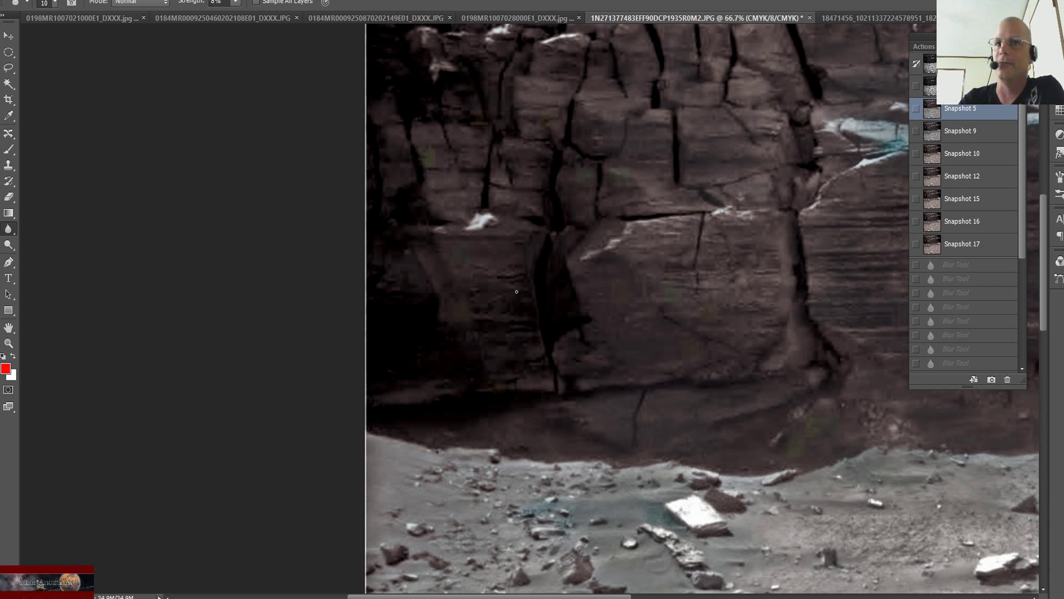
pyautogui.scroll(-1, 796, 459)
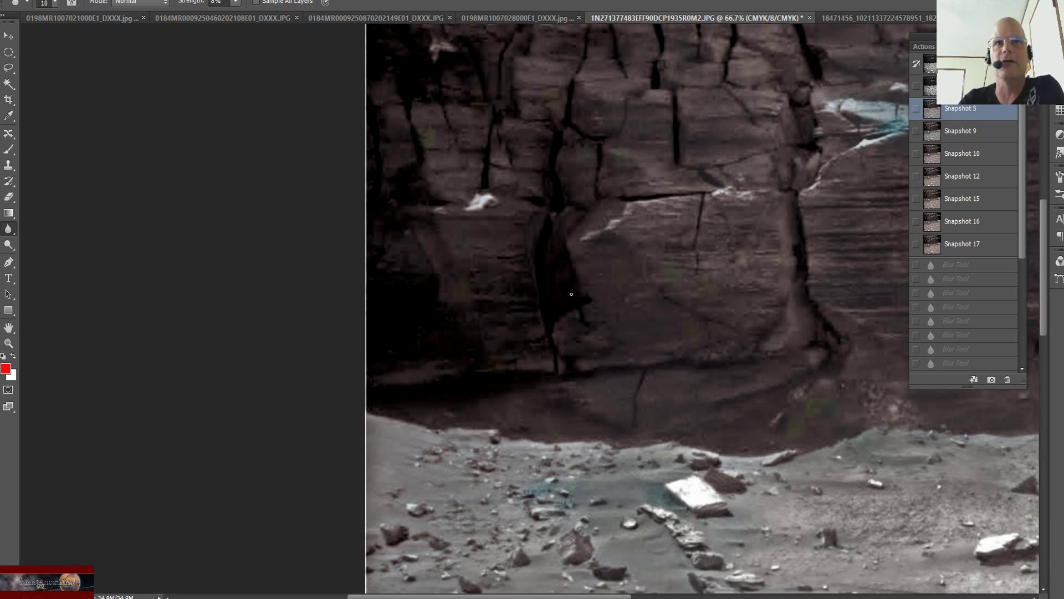
# Display Snapshot 9 and inspect the small white rock on the cliff ledge at 100% magnification.
pyautogui.click(957, 136)
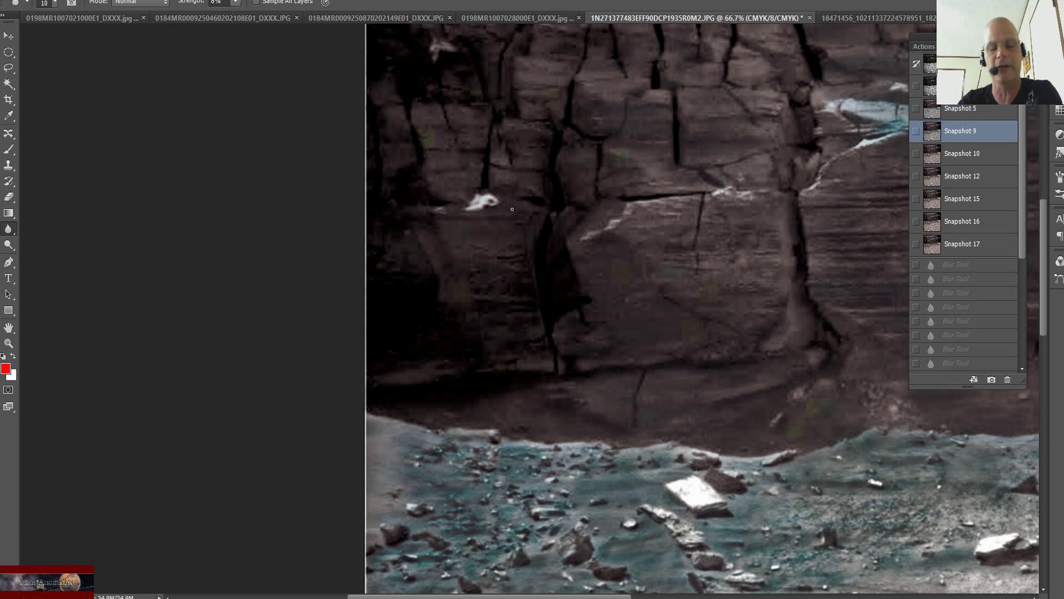
pyautogui.hotkey('ctrl', '+')
pyautogui.scroll(3, 521, 214)
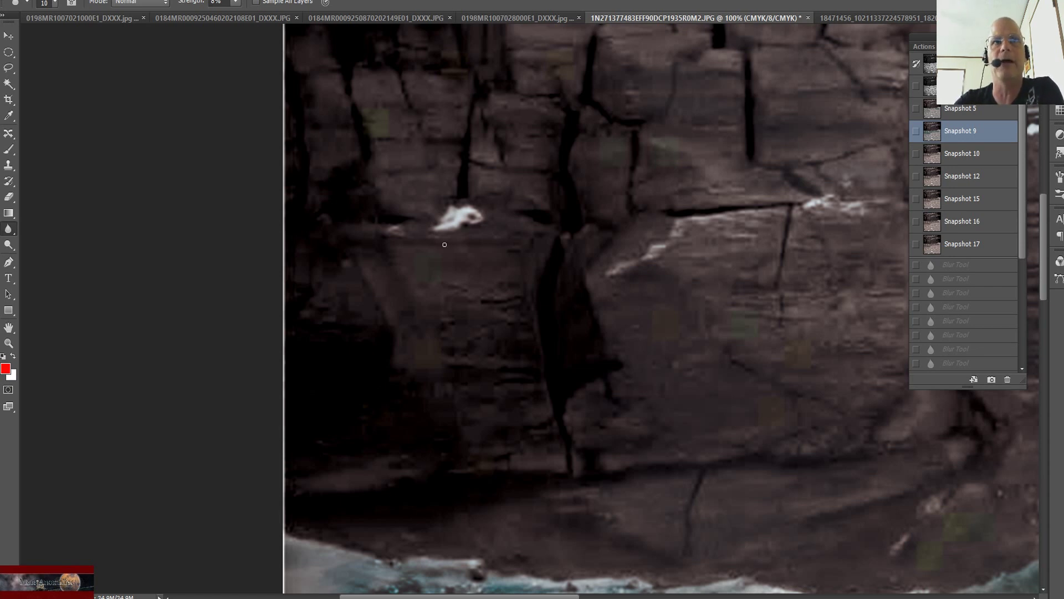
pyautogui.scroll(-1, 518, 239)
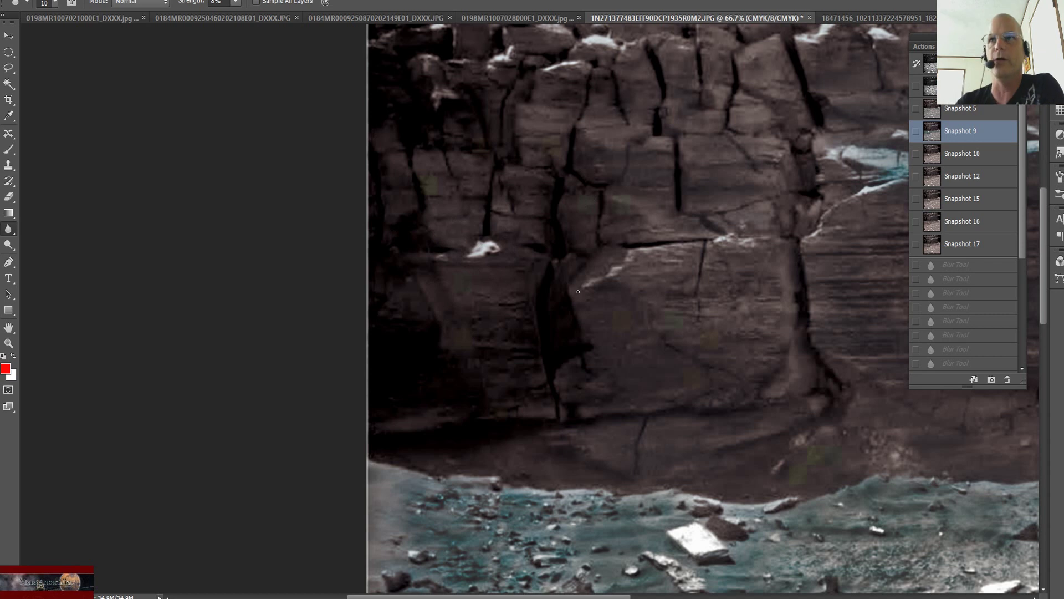
# Display Snapshot 10 to compare the cliff and ground coloring, and return to Snapshot 9 to view the ground.
pyautogui.click(980, 157)
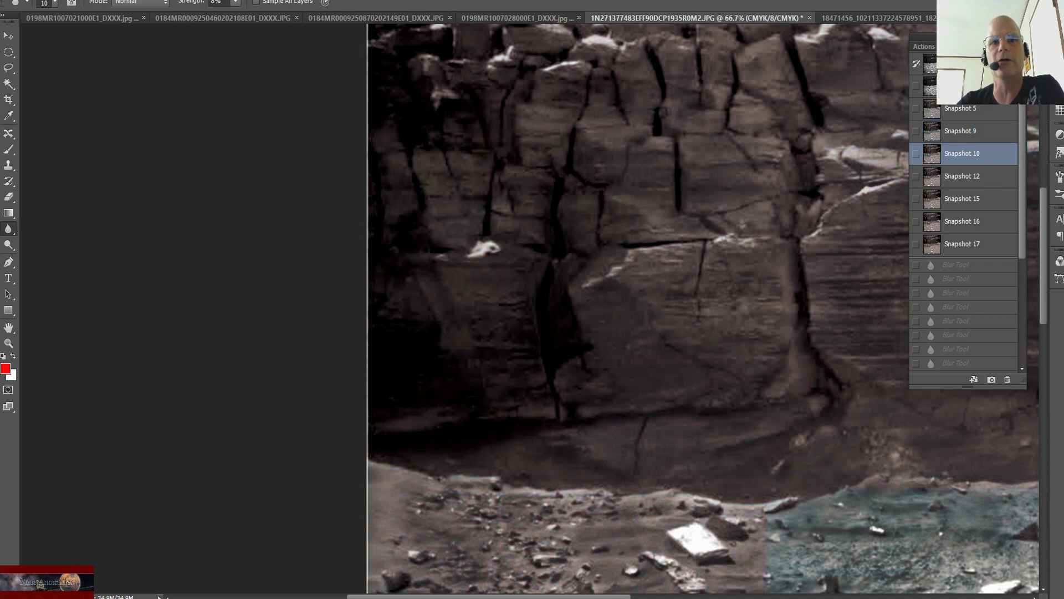
pyautogui.moveTo(584, 597); pyautogui.dragTo(635, 597)
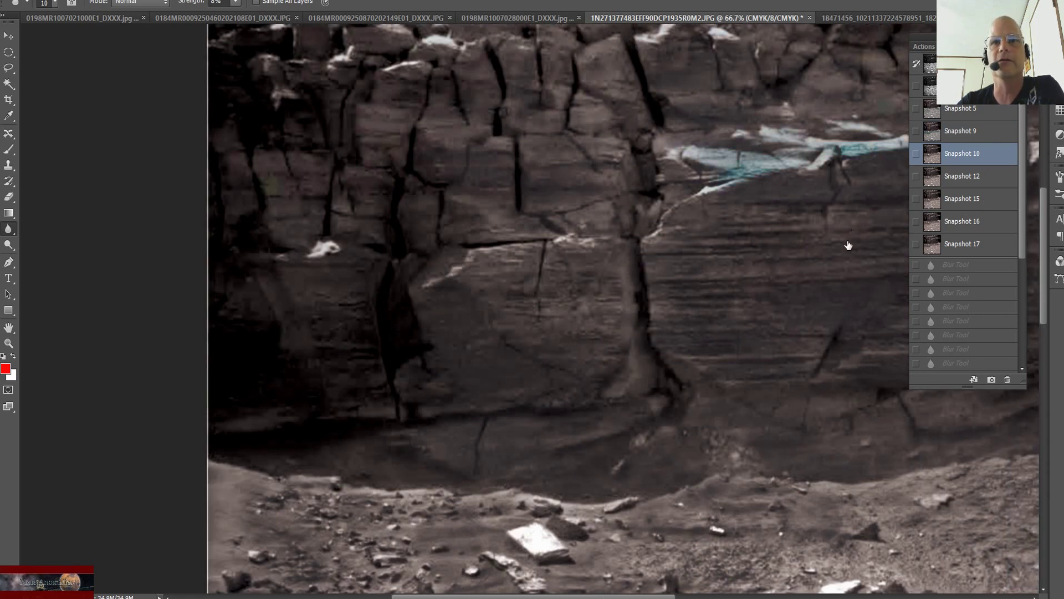
pyautogui.hotkey('ctrl', 'alt', 'z')
pyautogui.scroll(-5, 610, 516)
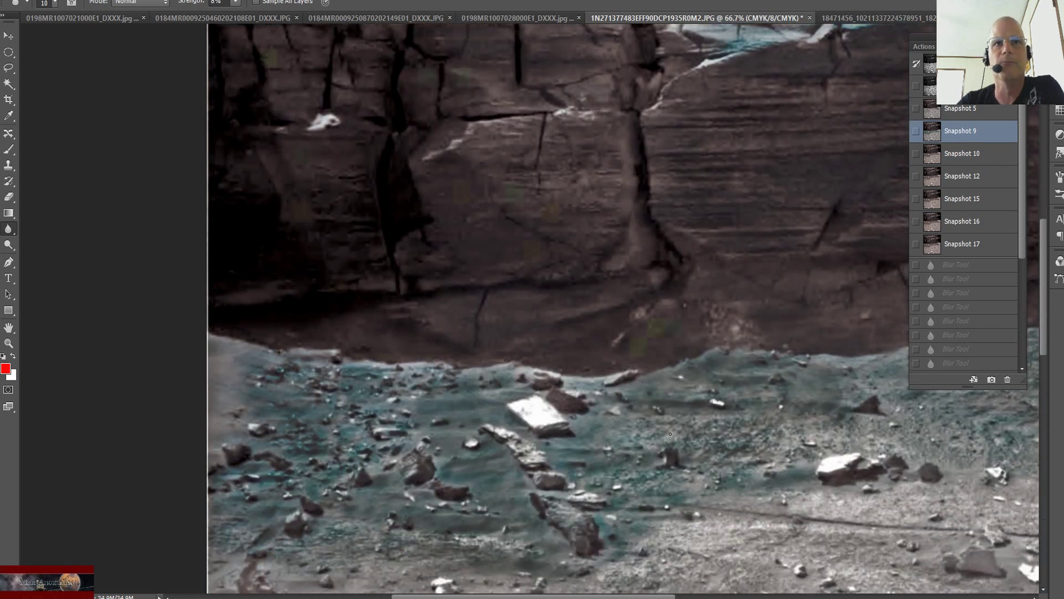
pyautogui.scroll(-1, 622, 309)
# Restore Snapshot 5, enlarge the white slab to 100%, and make one stroke beside it with the Blur tool.
pyautogui.click(965, 109)
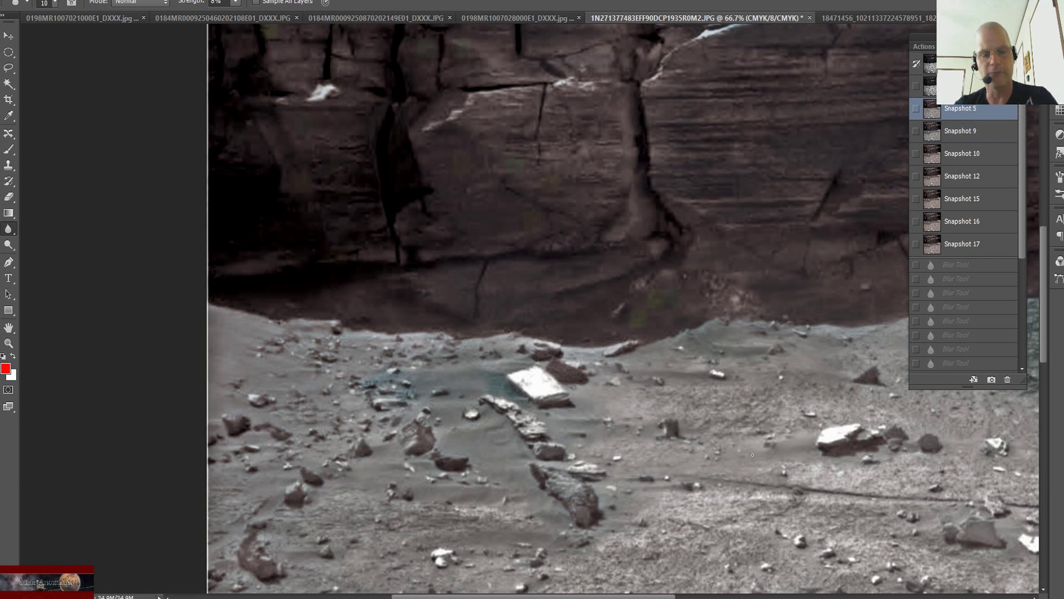
pyautogui.hotkey('ctrl', '+')
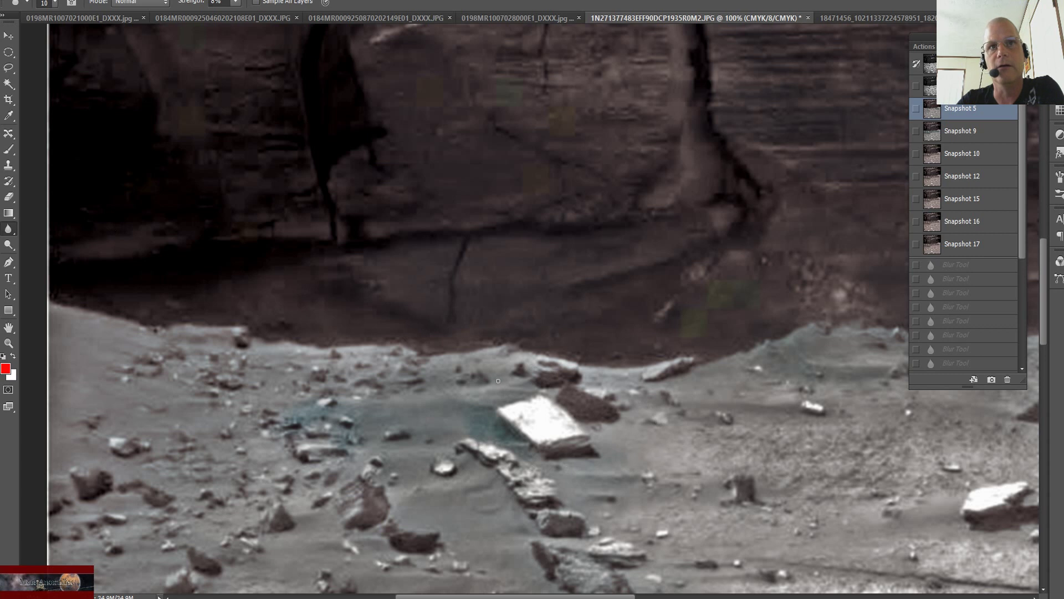
pyautogui.moveTo(499, 380); pyautogui.dragTo(479, 420)
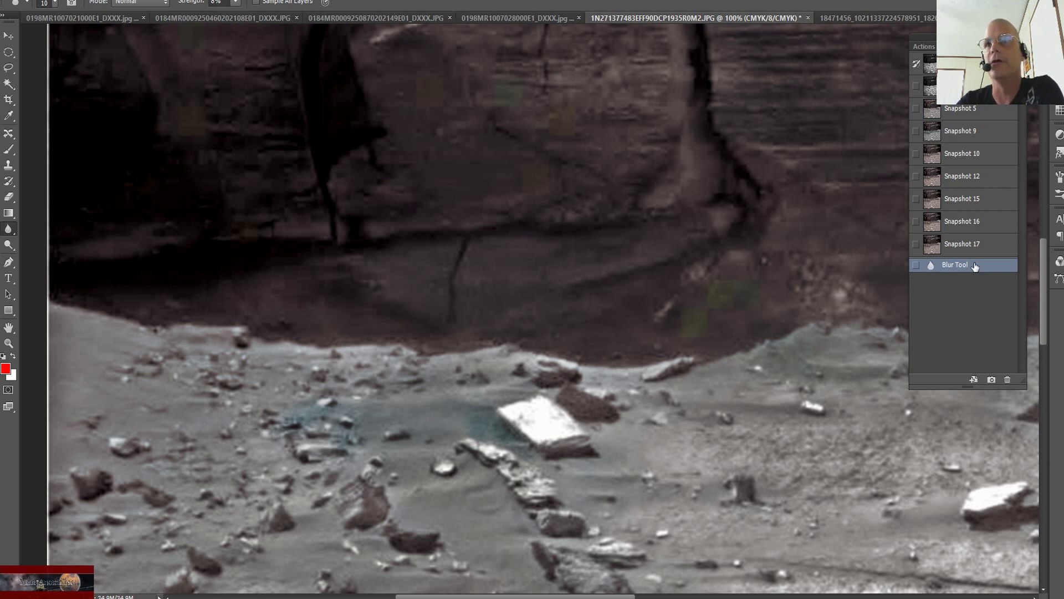
# Circle the white slab and mark its front edge in red with the Brush tool, and remove those brush marks again.
pyautogui.click(9, 150)
pyautogui.moveTo(477, 410)
pyautogui.mouseDown()
pyautogui.moveTo(512, 480)
pyautogui.moveTo(573, 487)
pyautogui.moveTo(612, 444)
pyautogui.moveTo(592, 384)
pyautogui.moveTo(516, 367)
pyautogui.mouseUp()
pyautogui.moveTo(545, 441)
pyautogui.mouseDown()
pyautogui.moveTo(562, 450)
pyautogui.moveTo(582, 435)
pyautogui.moveTo(548, 445)
pyautogui.mouseUp()
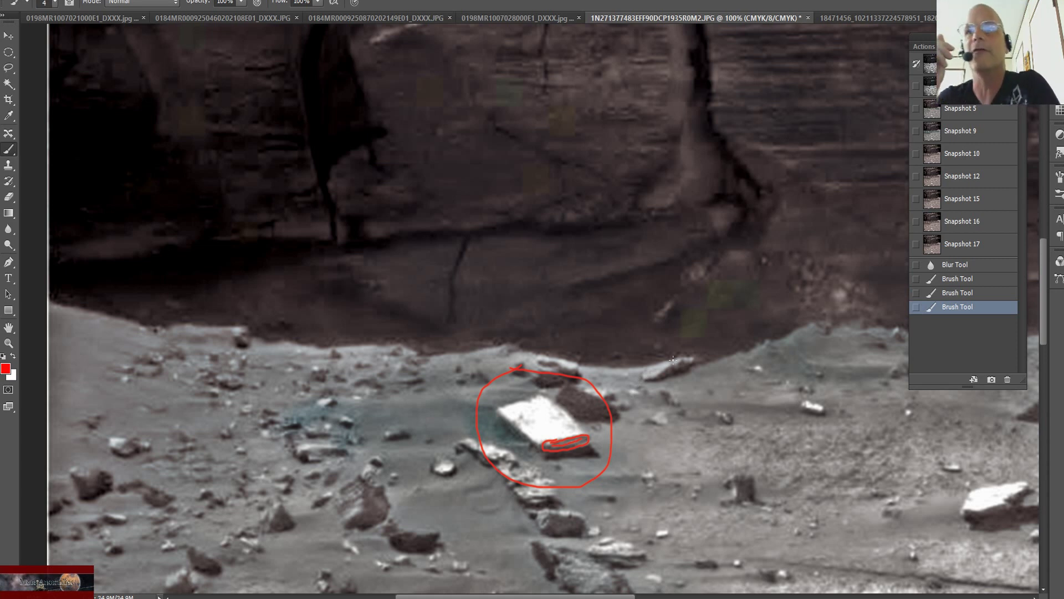
pyautogui.click(993, 273)
pyautogui.click(992, 266)
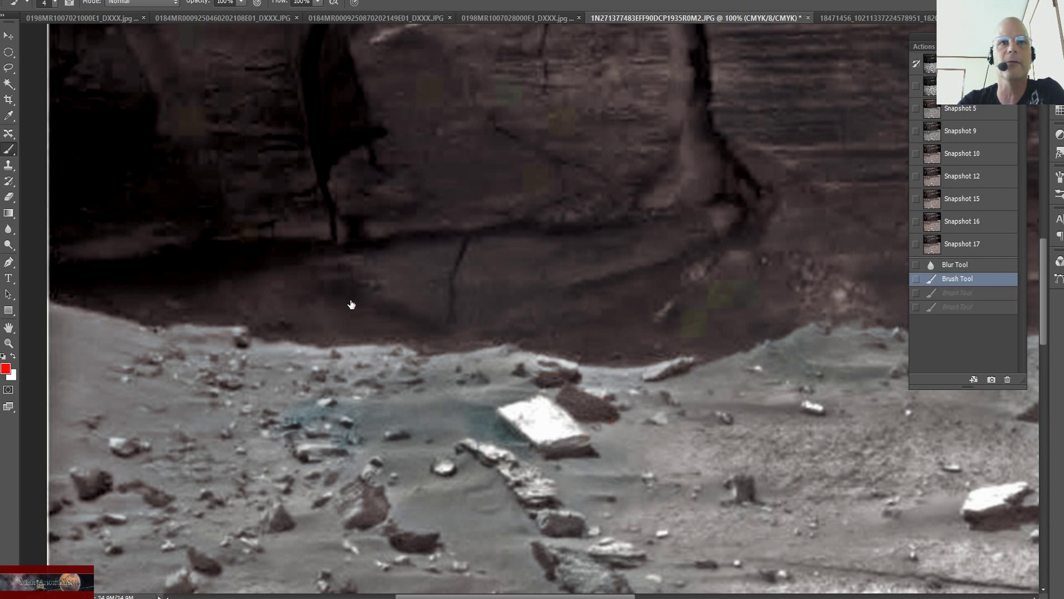
# Circle the cluster of layered rocks left of the white slab in red and trace the edges of its flat rock.
pyautogui.moveTo(291, 411)
pyautogui.mouseDown()
pyautogui.moveTo(280, 469)
pyautogui.moveTo(380, 439)
pyautogui.mouseUp()
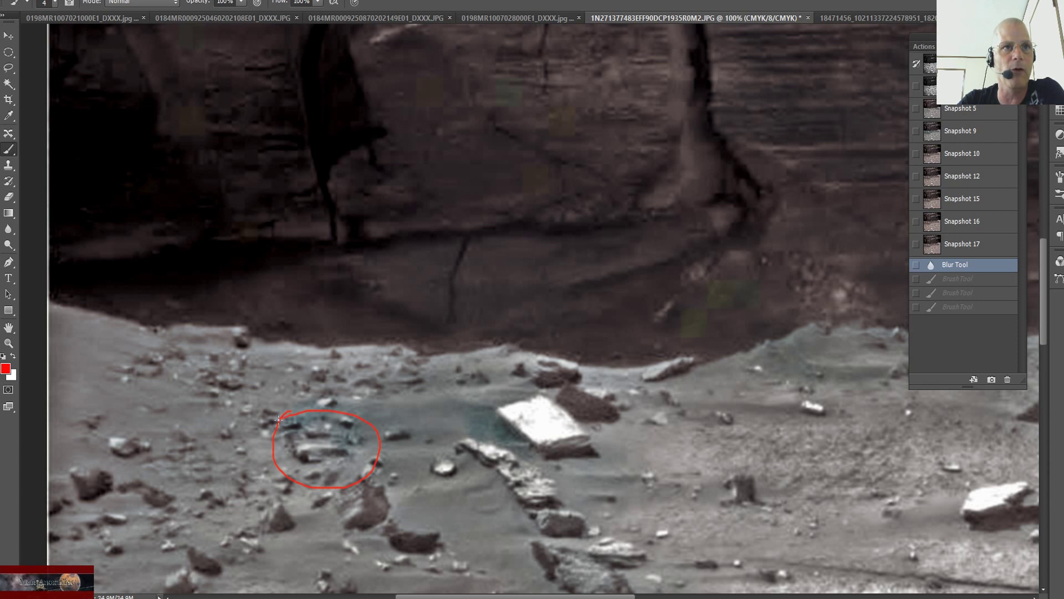
pyautogui.moveTo(302, 452); pyautogui.dragTo(303, 458)
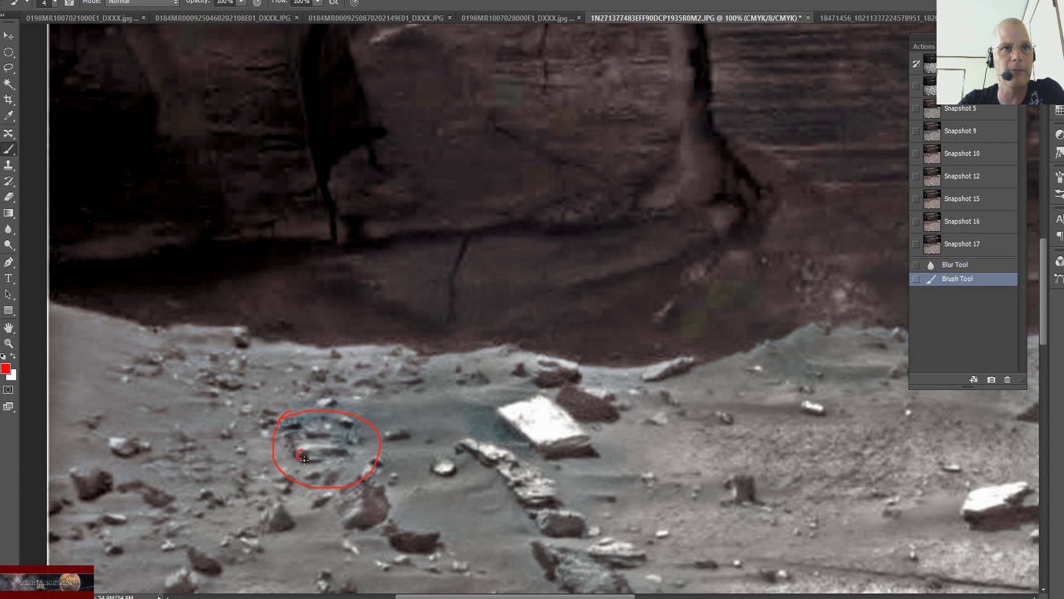
pyautogui.moveTo(299, 452)
pyautogui.mouseDown()
pyautogui.moveTo(348, 451)
pyautogui.moveTo(351, 460)
pyautogui.mouseUp()
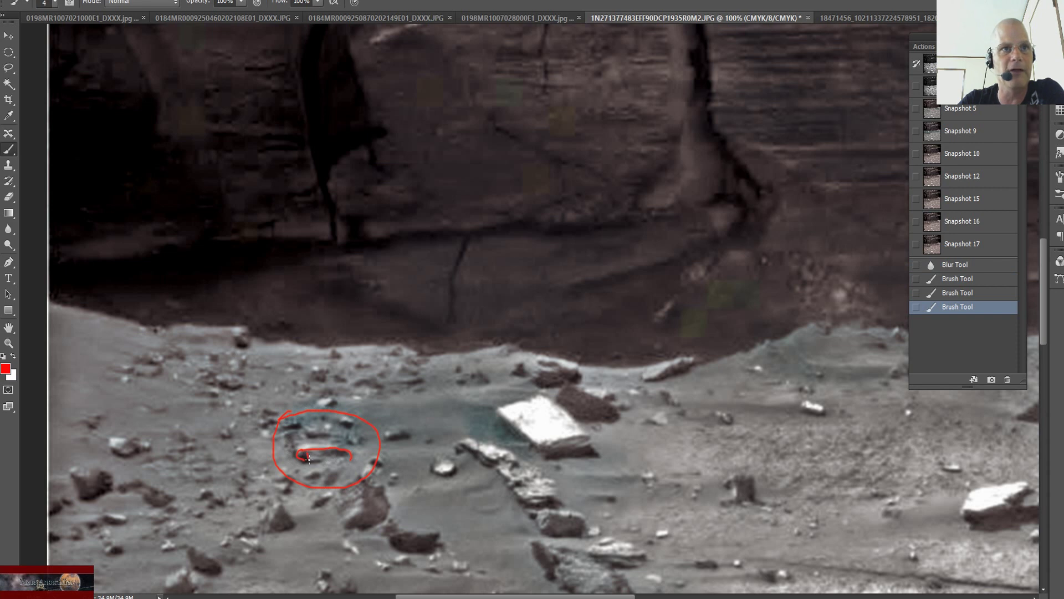
pyautogui.click(322, 459)
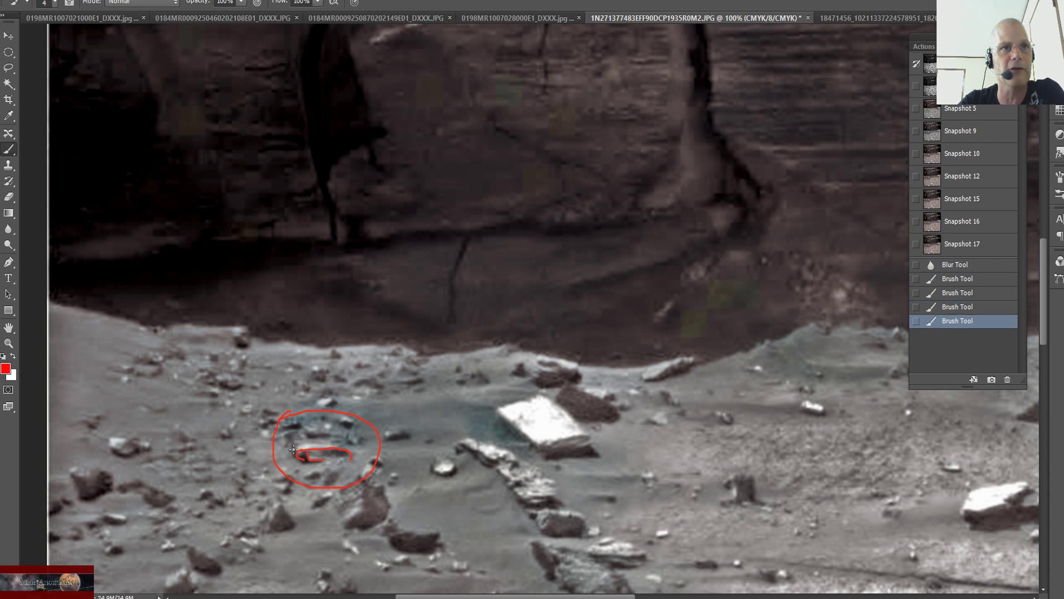
# Circle the flat rock at the cliff's foot in red, outline its edges in two attempts, and clear the brush marks after each.
pyautogui.moveTo(296, 457); pyautogui.dragTo(290, 427)
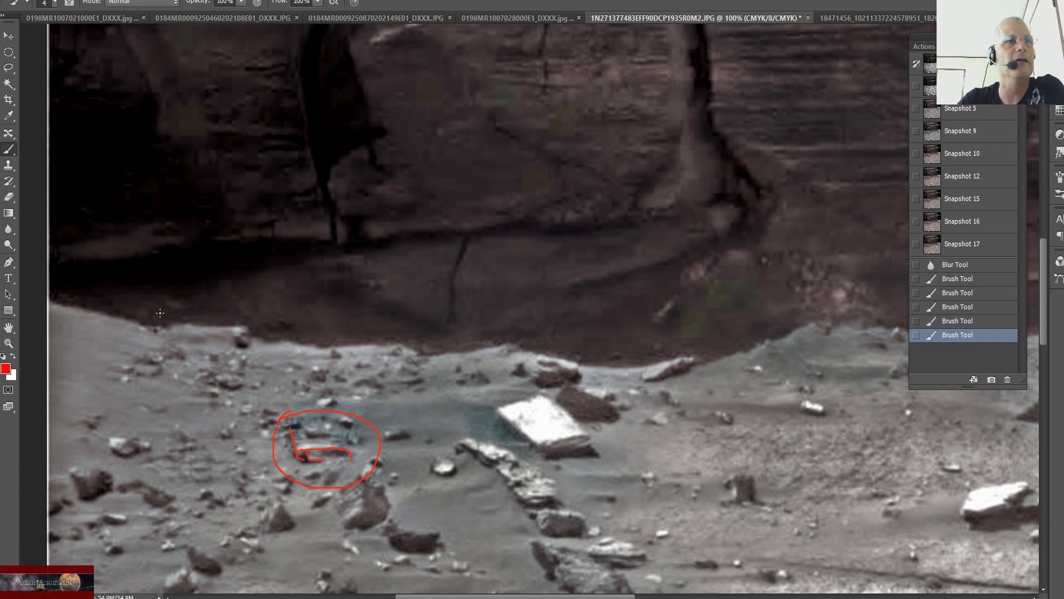
pyautogui.moveTo(180, 310); pyautogui.dragTo(151, 336)
pyautogui.moveTo(240, 366); pyautogui.dragTo(221, 366)
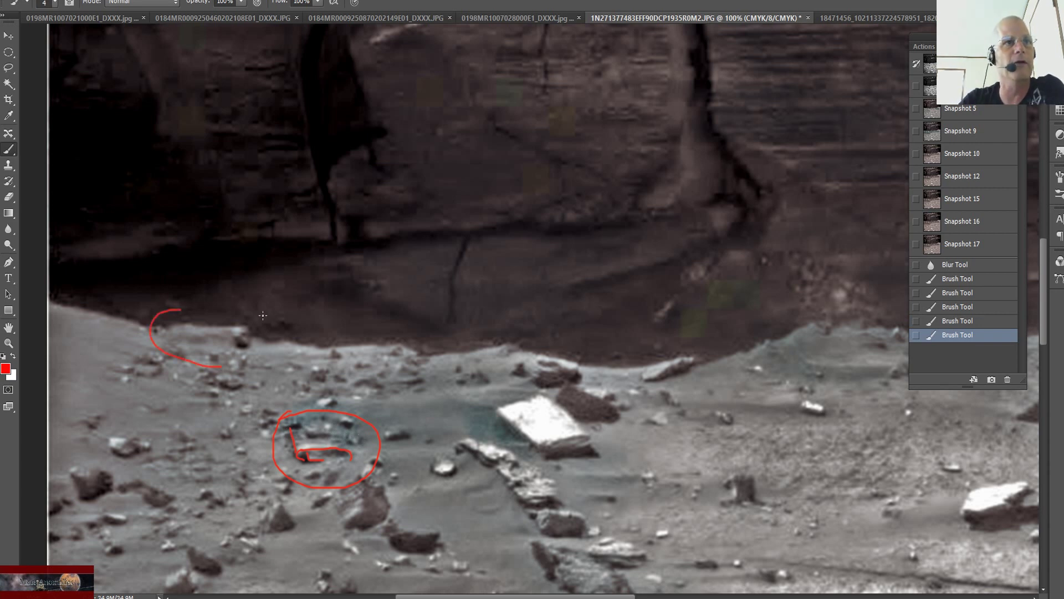
pyautogui.moveTo(182, 304); pyautogui.dragTo(161, 317)
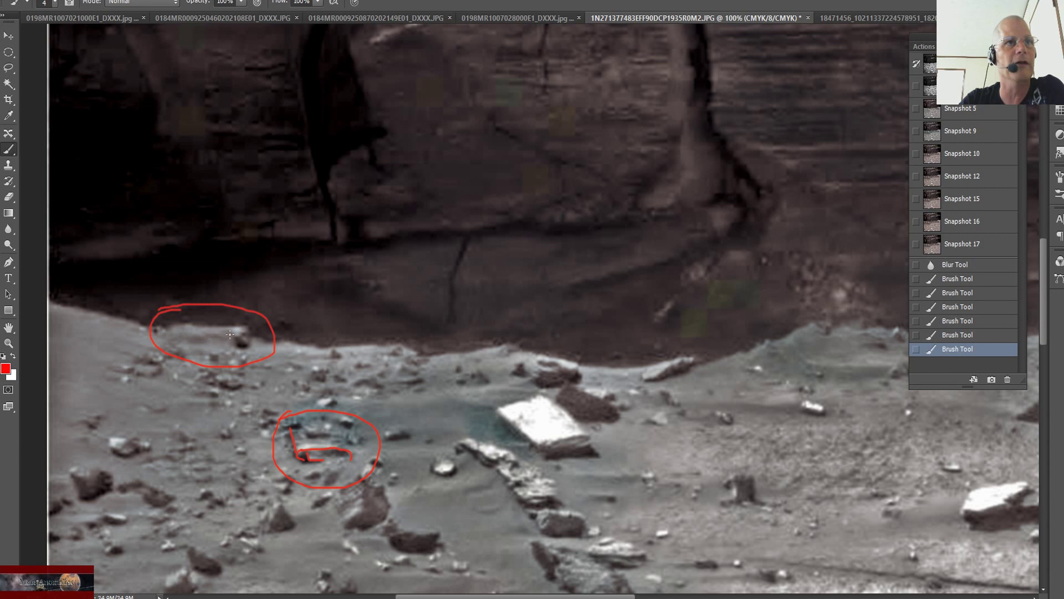
pyautogui.moveTo(237, 341)
pyautogui.mouseDown()
pyautogui.moveTo(173, 325)
pyautogui.moveTo(221, 342)
pyautogui.mouseUp()
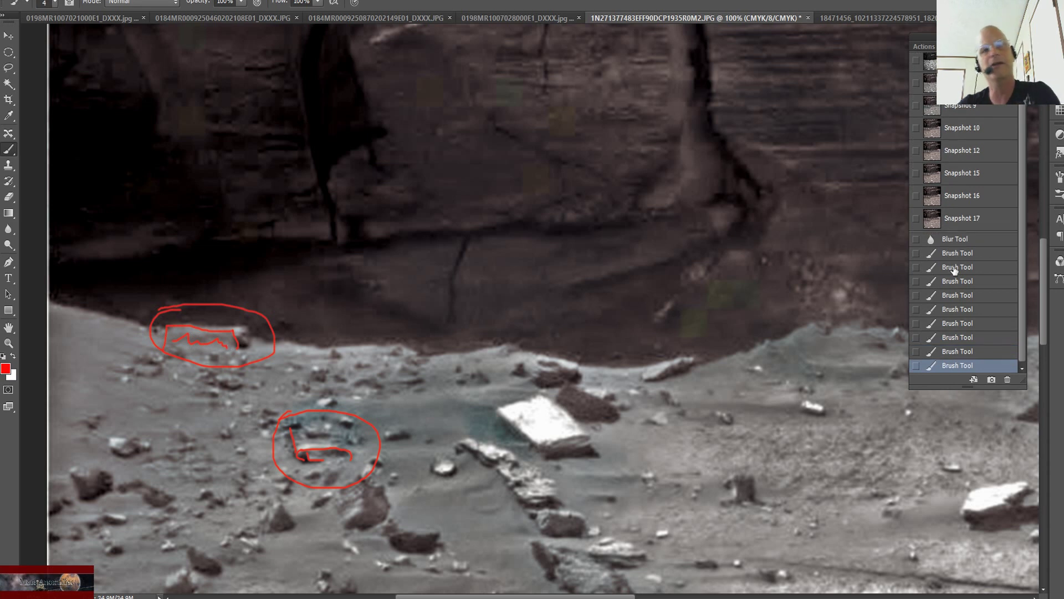
pyautogui.click(970, 239)
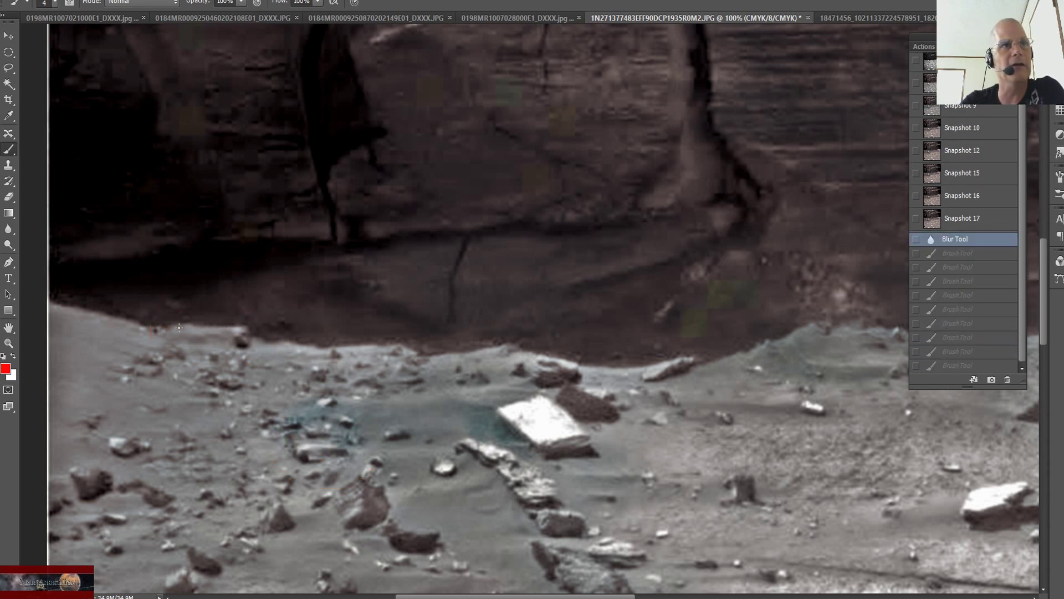
pyautogui.moveTo(189, 327)
pyautogui.mouseDown()
pyautogui.moveTo(229, 331)
pyautogui.moveTo(238, 349)
pyautogui.moveTo(237, 337)
pyautogui.moveTo(210, 325)
pyautogui.moveTo(246, 344)
pyautogui.mouseUp()
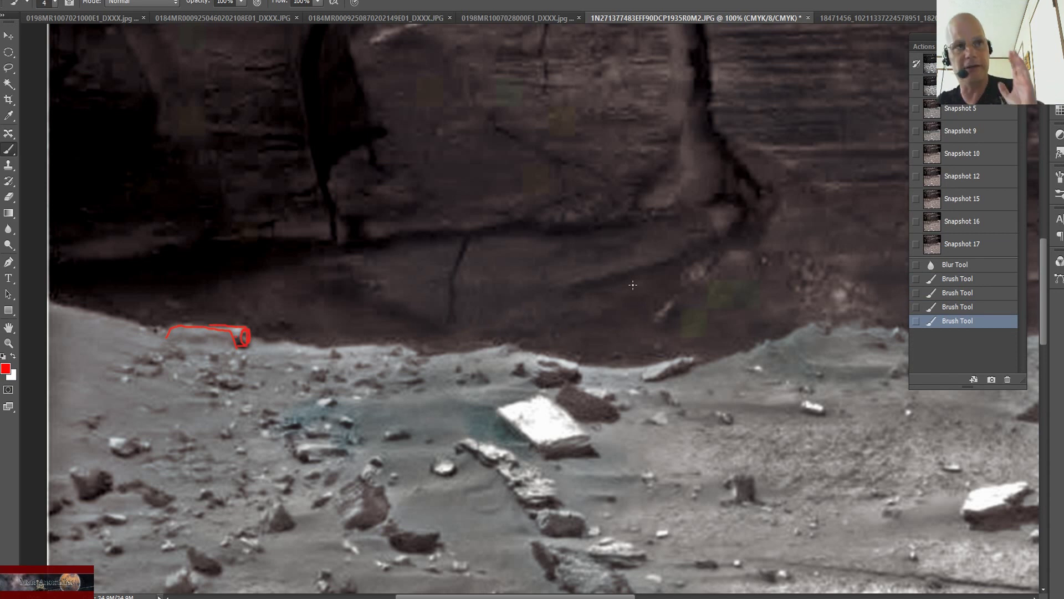
pyautogui.click(996, 266)
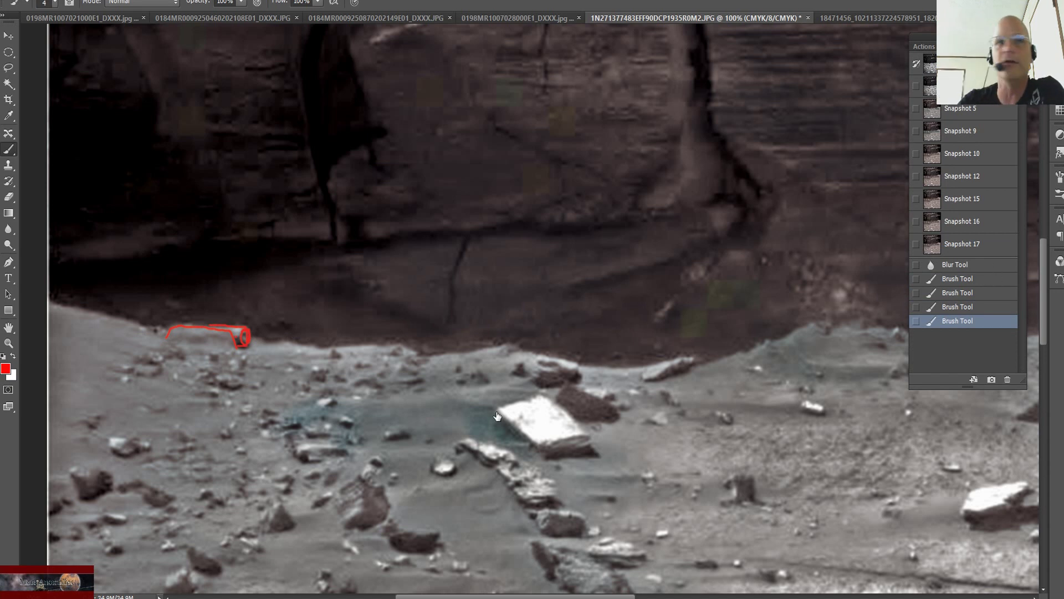
# Circle the layered rock cluster and the white slab in red, and reduce the view to 50%.
pyautogui.moveTo(286, 389)
pyautogui.mouseDown()
pyautogui.moveTo(322, 492)
pyautogui.moveTo(358, 417)
pyautogui.moveTo(286, 400)
pyautogui.mouseUp()
pyautogui.moveTo(475, 396)
pyautogui.mouseDown()
pyautogui.moveTo(582, 463)
pyautogui.moveTo(551, 374)
pyautogui.mouseUp()
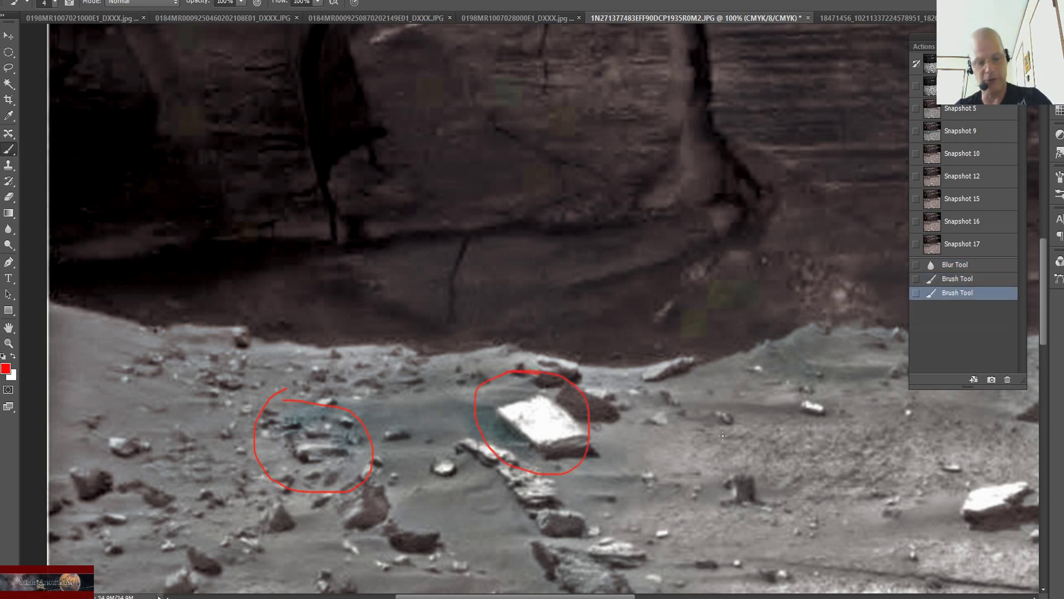
pyautogui.hotkey('ctrl', '-')
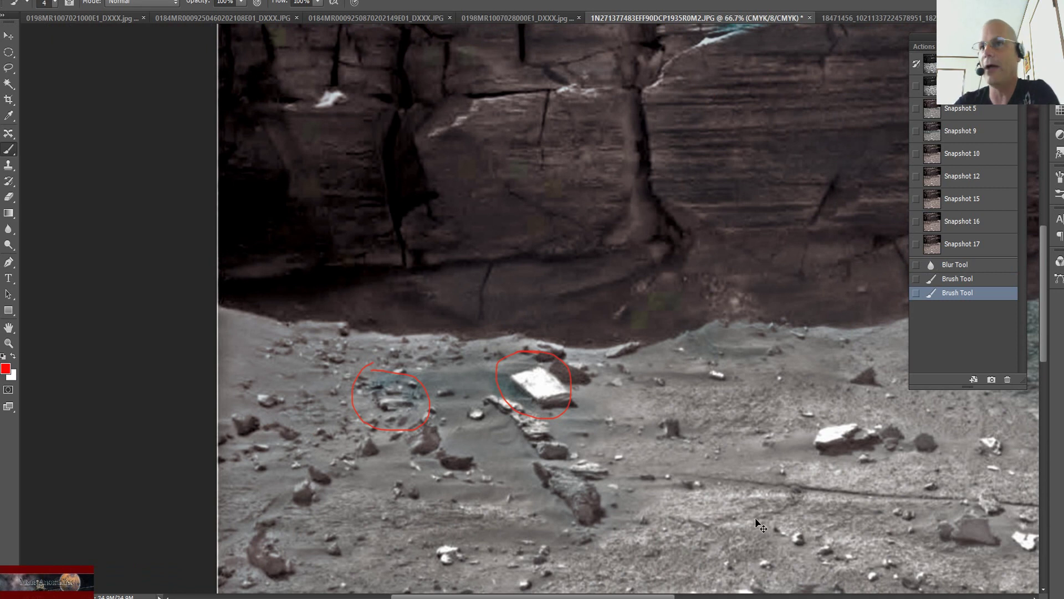
pyautogui.hotkey('ctrl', '-')
pyautogui.moveTo(411, 353); pyautogui.dragTo(407, 356)
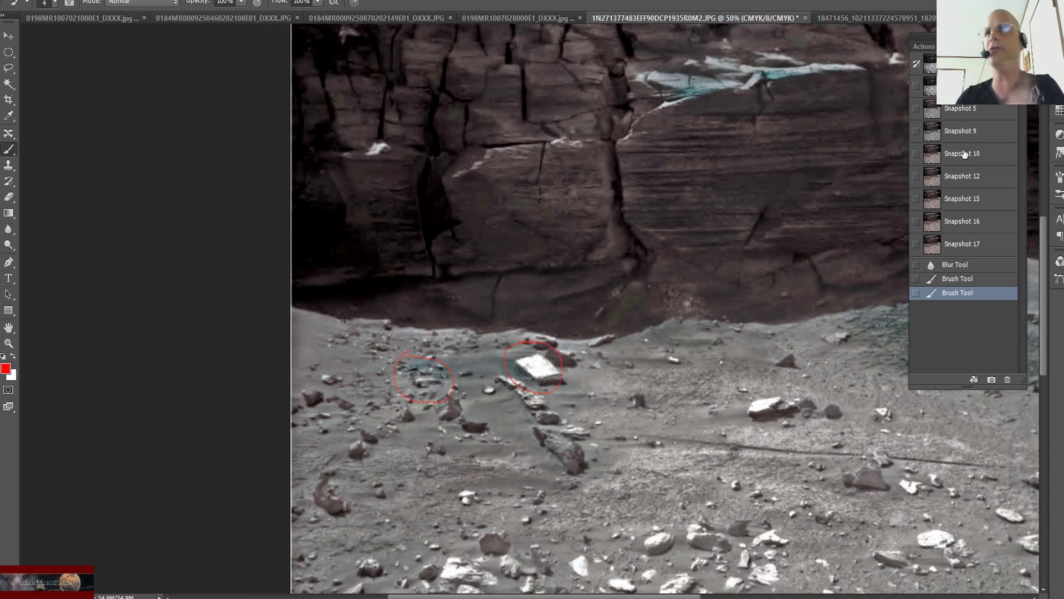
# Restore the grayscale snapshot, circle the dark cliff base and a smaller area within it in red, and return to Snapshot 5.
pyautogui.click(964, 85)
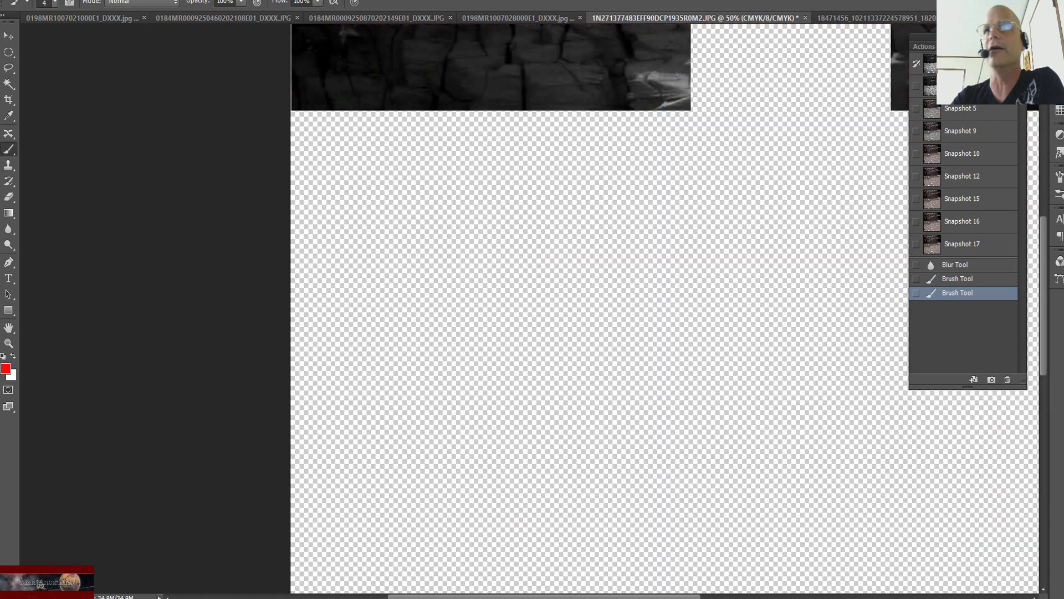
pyautogui.moveTo(525, 244)
pyautogui.mouseDown()
pyautogui.moveTo(417, 268)
pyautogui.moveTo(411, 306)
pyautogui.moveTo(442, 331)
pyautogui.moveTo(604, 337)
pyautogui.moveTo(656, 322)
pyautogui.moveTo(673, 285)
pyautogui.moveTo(644, 243)
pyautogui.moveTo(534, 235)
pyautogui.moveTo(458, 258)
pyautogui.mouseUp()
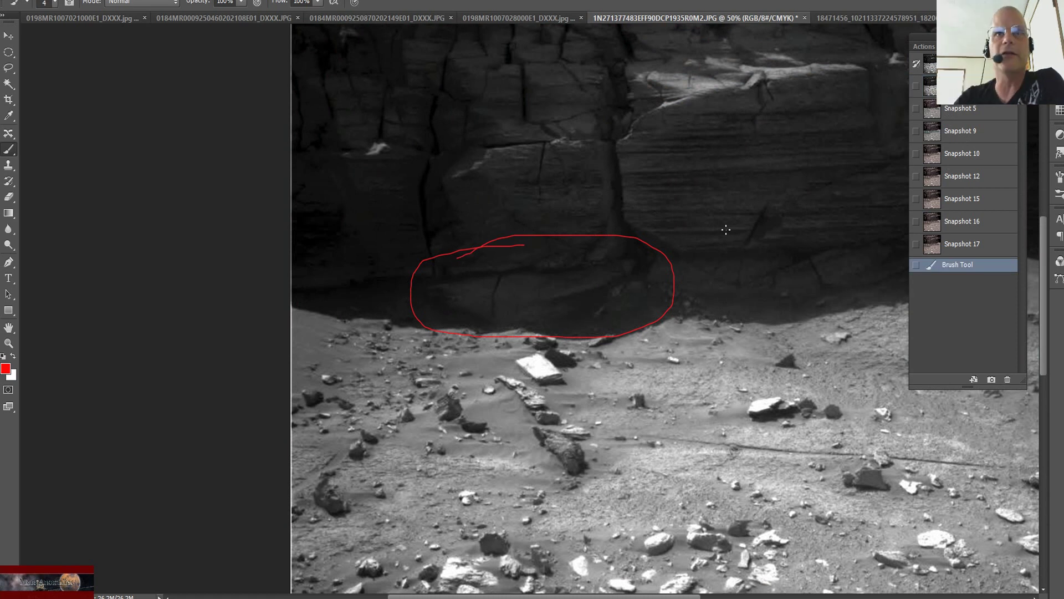
pyautogui.moveTo(422, 278)
pyautogui.mouseDown()
pyautogui.moveTo(461, 301)
pyautogui.moveTo(456, 263)
pyautogui.moveTo(425, 259)
pyautogui.mouseUp()
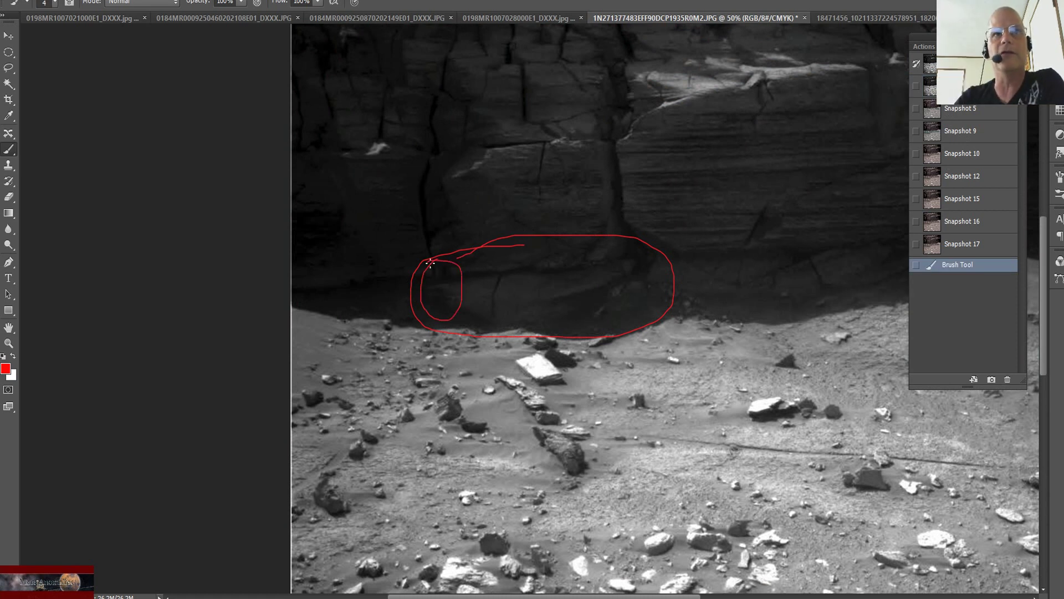
pyautogui.click(960, 109)
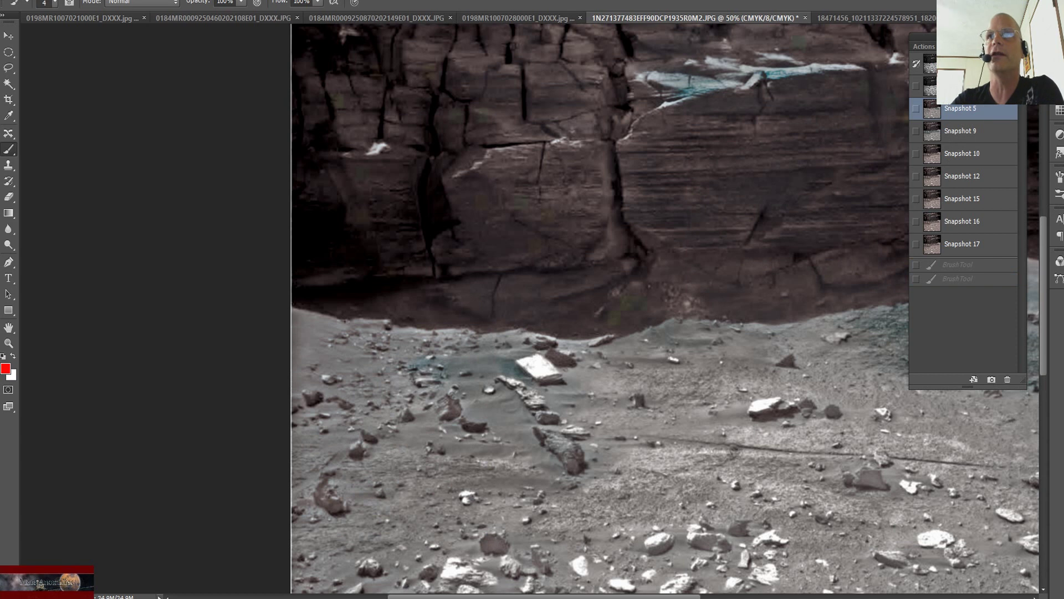
# On the grayscale snapshot, trace the ground line and the shadowed band of the cliff base in red, and return to Snapshot 5.
pyautogui.click(953, 86)
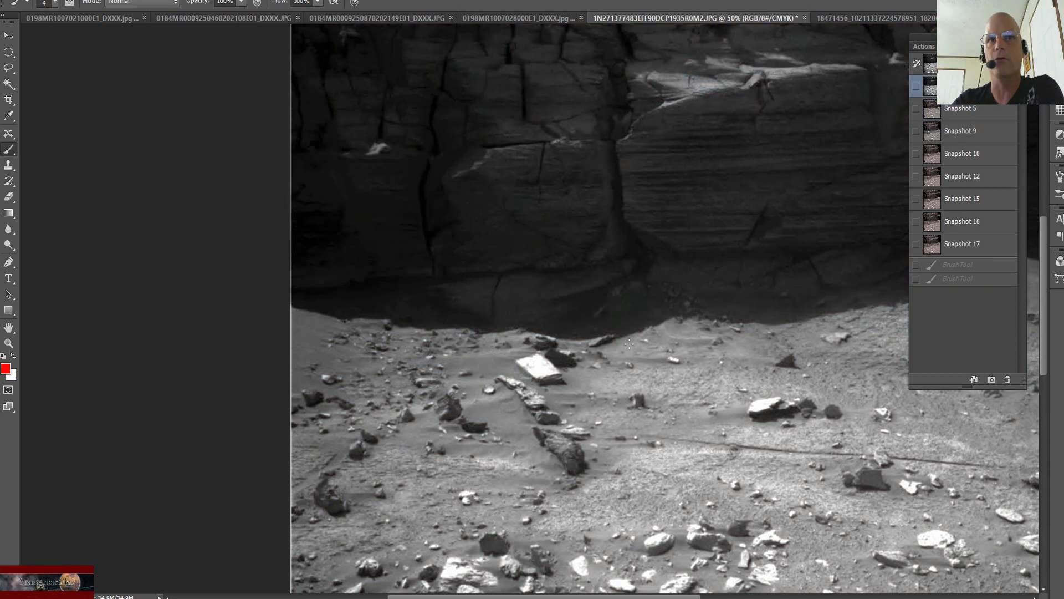
pyautogui.moveTo(775, 323)
pyautogui.mouseDown()
pyautogui.moveTo(821, 311)
pyautogui.moveTo(882, 266)
pyautogui.mouseUp()
pyautogui.moveTo(702, 281)
pyautogui.mouseDown()
pyautogui.moveTo(608, 292)
pyautogui.moveTo(327, 284)
pyautogui.mouseUp()
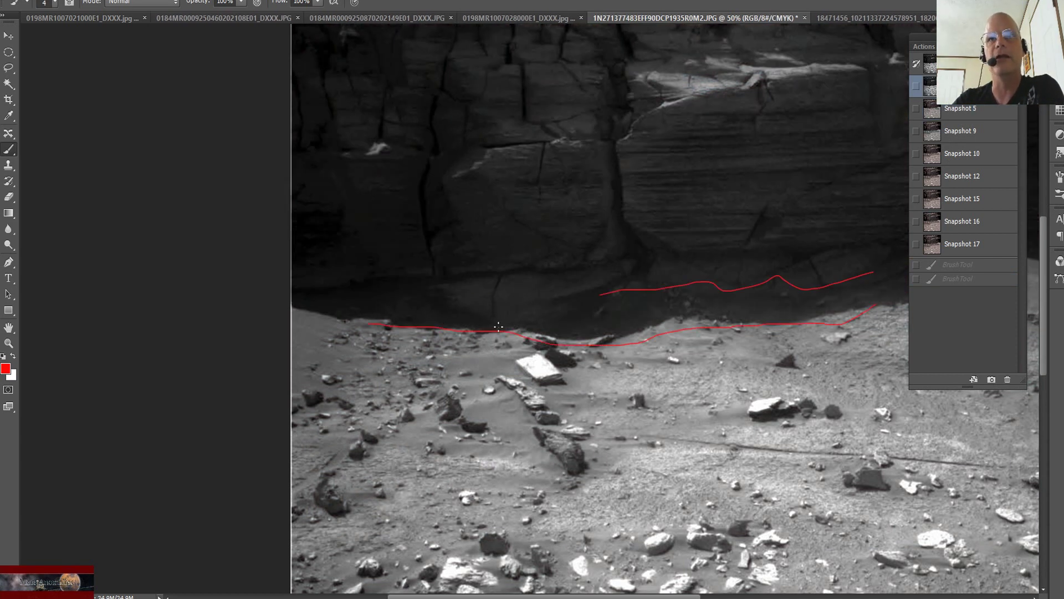
pyautogui.click(997, 113)
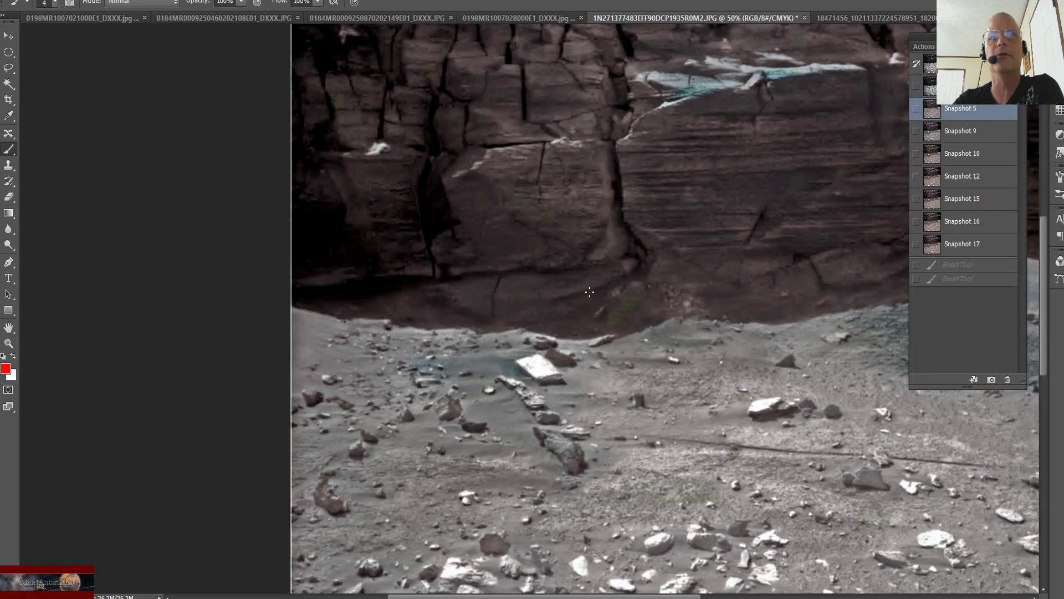
# Circle the cracked section of the cliff base above the layered rocks, inspect it at 100%, and clear the mark by restoring Snapshot 5.
pyautogui.moveTo(425, 267)
pyautogui.mouseDown()
pyautogui.moveTo(415, 305)
pyautogui.moveTo(444, 330)
pyautogui.moveTo(495, 320)
pyautogui.mouseUp()
pyautogui.moveTo(502, 273)
pyautogui.mouseDown()
pyautogui.moveTo(473, 263)
pyautogui.moveTo(413, 273)
pyautogui.mouseUp()
pyautogui.hotkey('ctrl', '+')
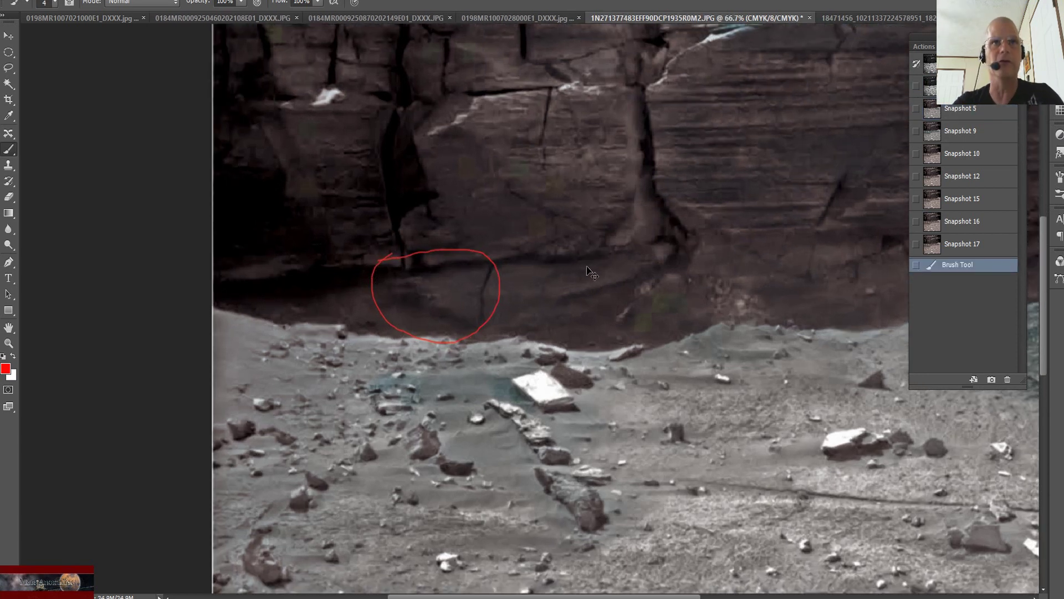
pyautogui.hotkey('ctrl', '+')
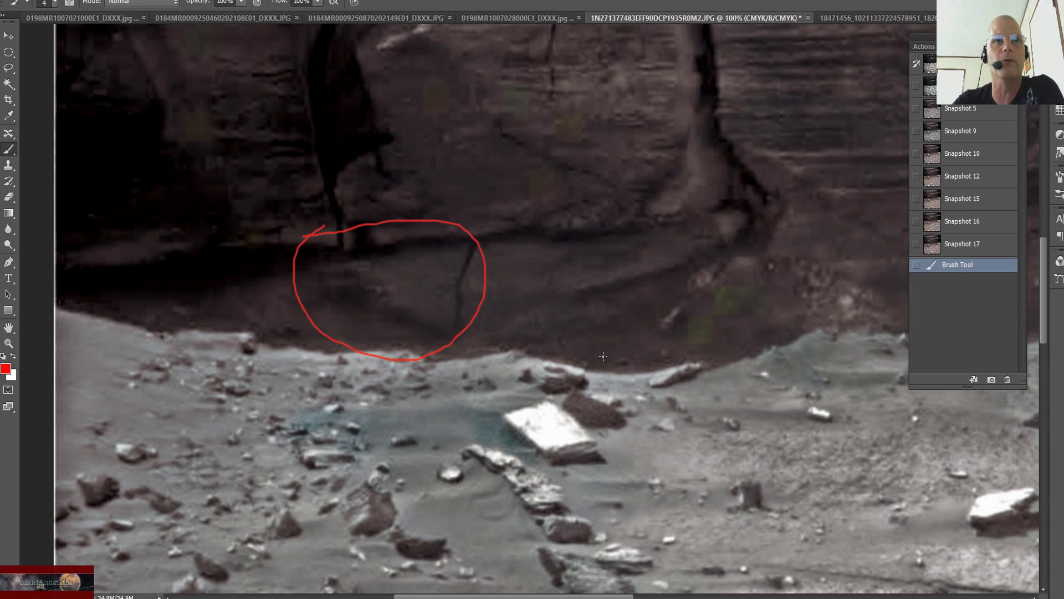
pyautogui.hotkey('ctrl', '-')
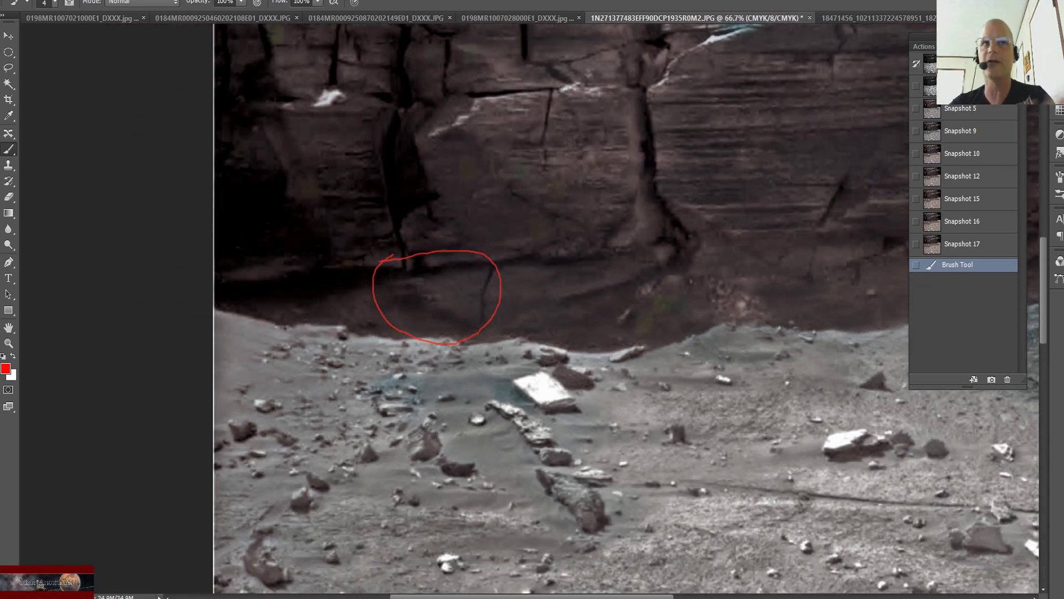
pyautogui.click(967, 108)
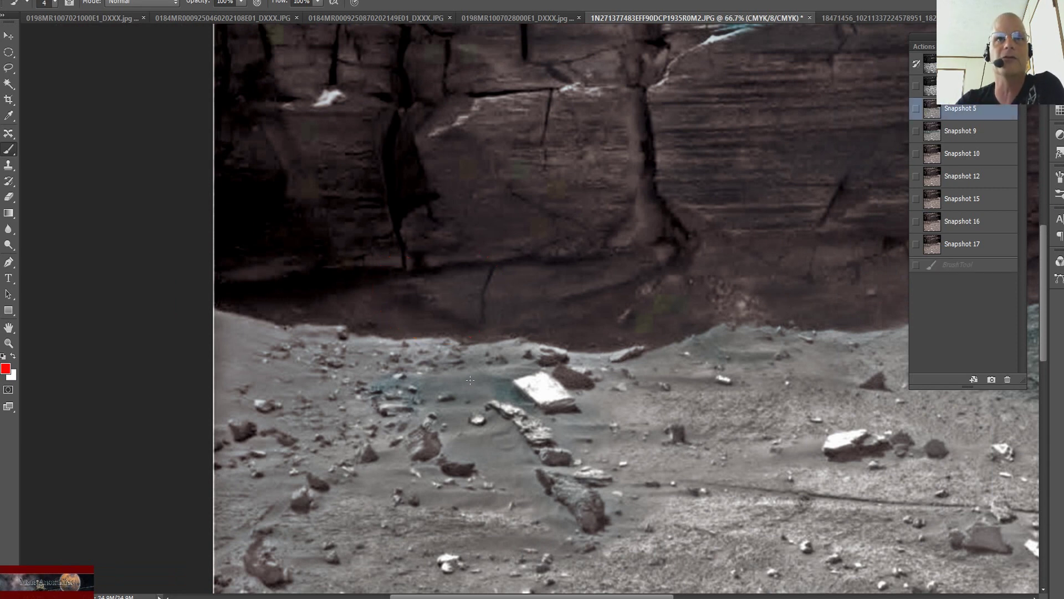
# Circle and mark the pale rocks below the vertical fissure in red, restore Snapshot 5 to clear the marks, and inspect the area at 200%.
pyautogui.moveTo(582, 596); pyautogui.dragTo(606, 596)
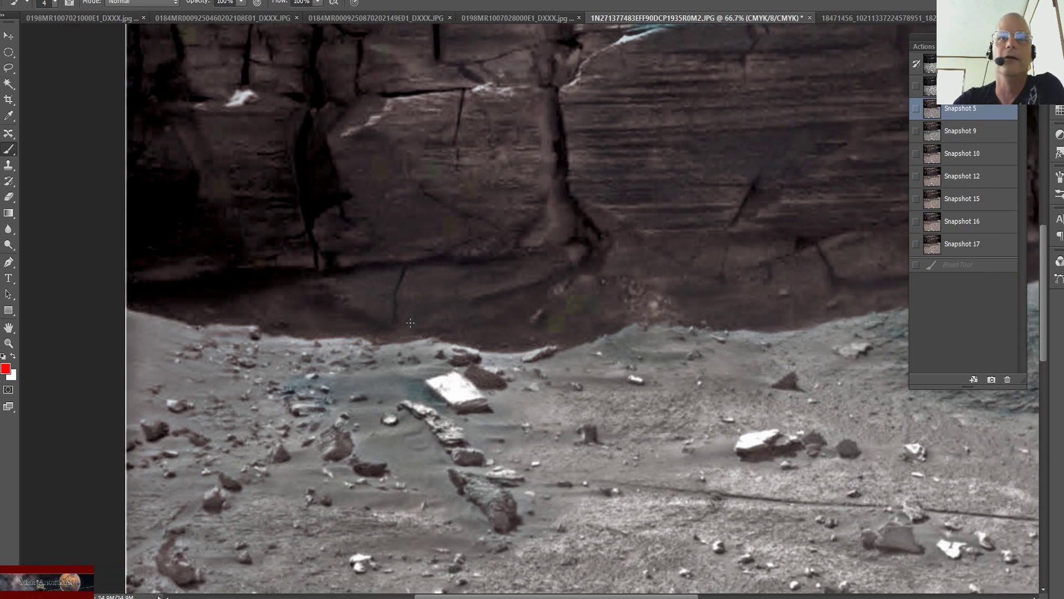
pyautogui.moveTo(578, 261)
pyautogui.mouseDown()
pyautogui.moveTo(510, 309)
pyautogui.moveTo(515, 332)
pyautogui.moveTo(566, 347)
pyautogui.moveTo(613, 305)
pyautogui.moveTo(613, 268)
pyautogui.moveTo(574, 256)
pyautogui.mouseUp()
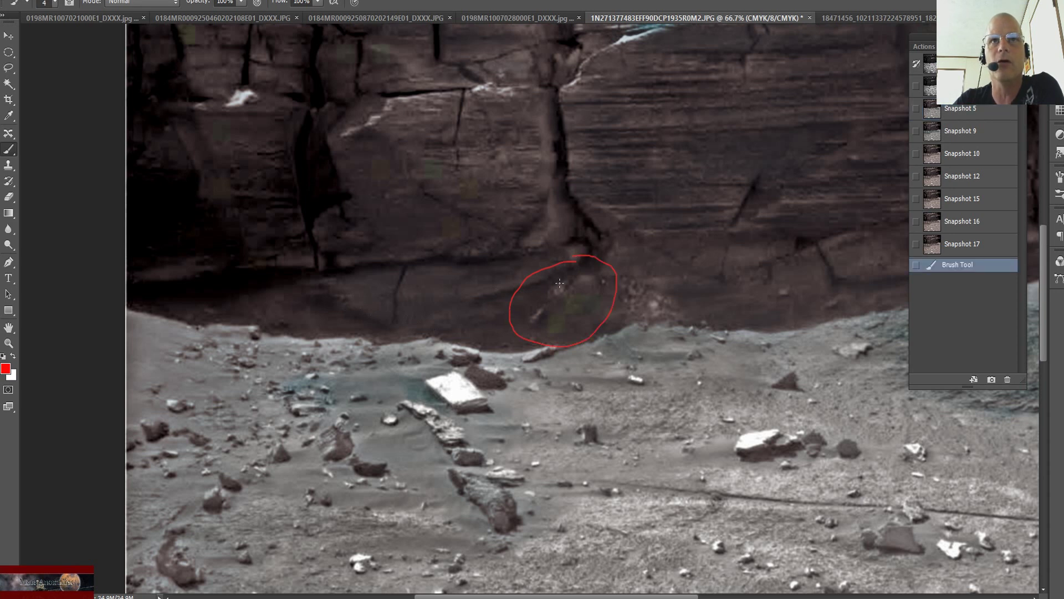
pyautogui.moveTo(534, 298); pyautogui.dragTo(599, 314)
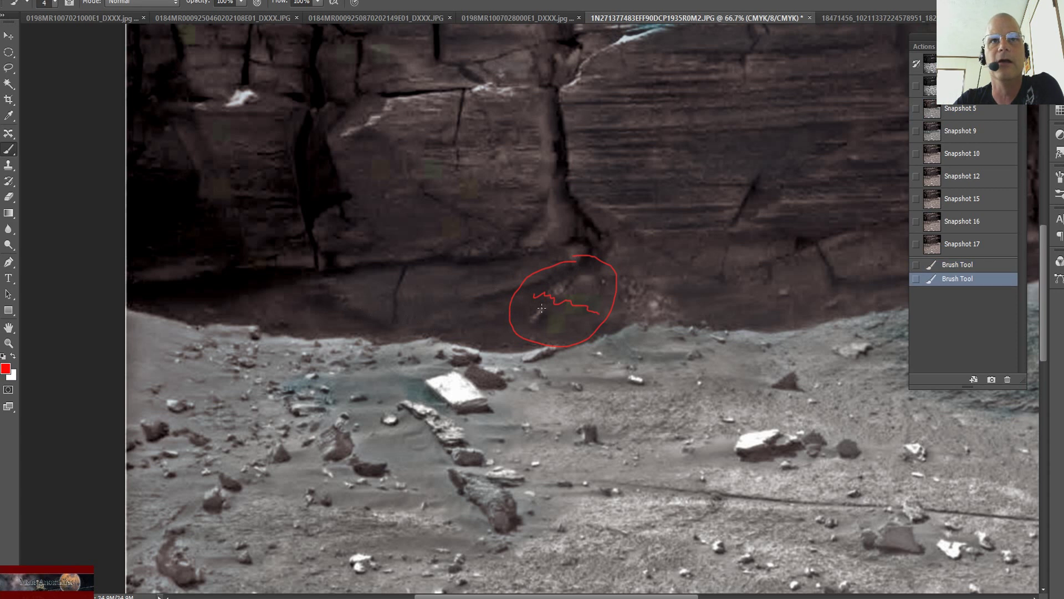
pyautogui.moveTo(532, 304)
pyautogui.mouseDown()
pyautogui.moveTo(550, 305)
pyautogui.moveTo(535, 299)
pyautogui.mouseUp()
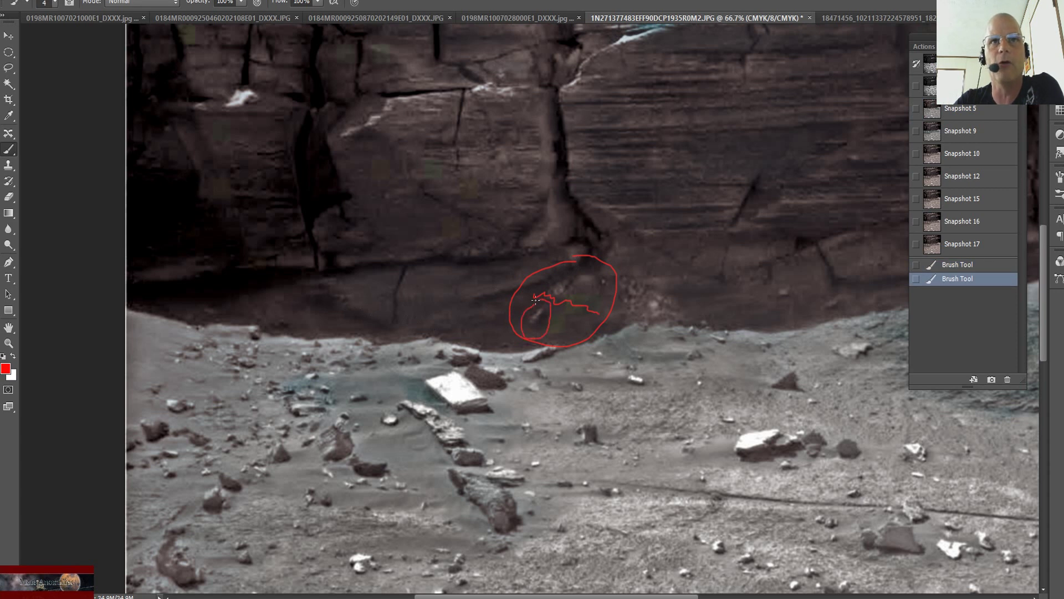
pyautogui.hotkey('ctrl', '+')
pyautogui.hotkey('ctrl', '+')
pyautogui.click(984, 109)
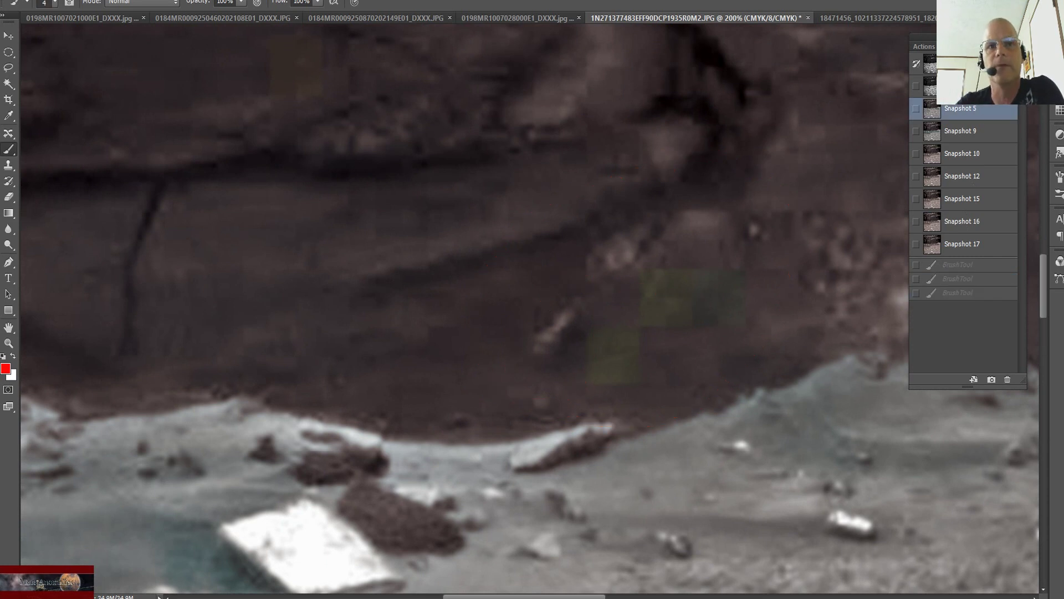
pyautogui.hscroll(3, 529, 309)
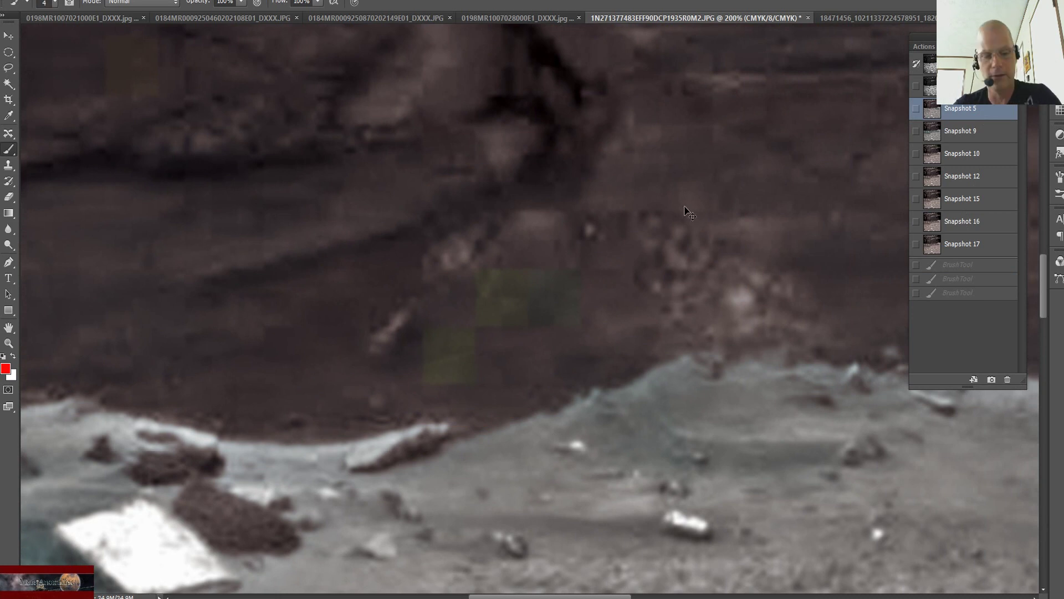
# Restore Snapshot 17 at 50% zoom, and circle the smooth cliff base and the small white object on the cliff face in red.
pyautogui.hotkey('ctrl', '-')
pyautogui.hotkey('ctrl', '-')
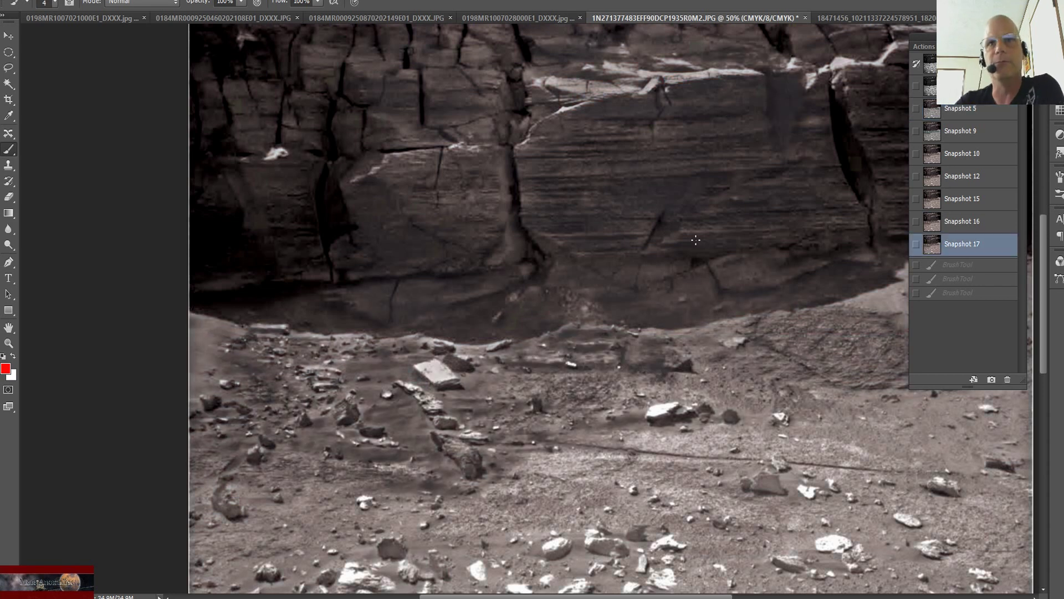
pyautogui.scroll(3, 754, 237)
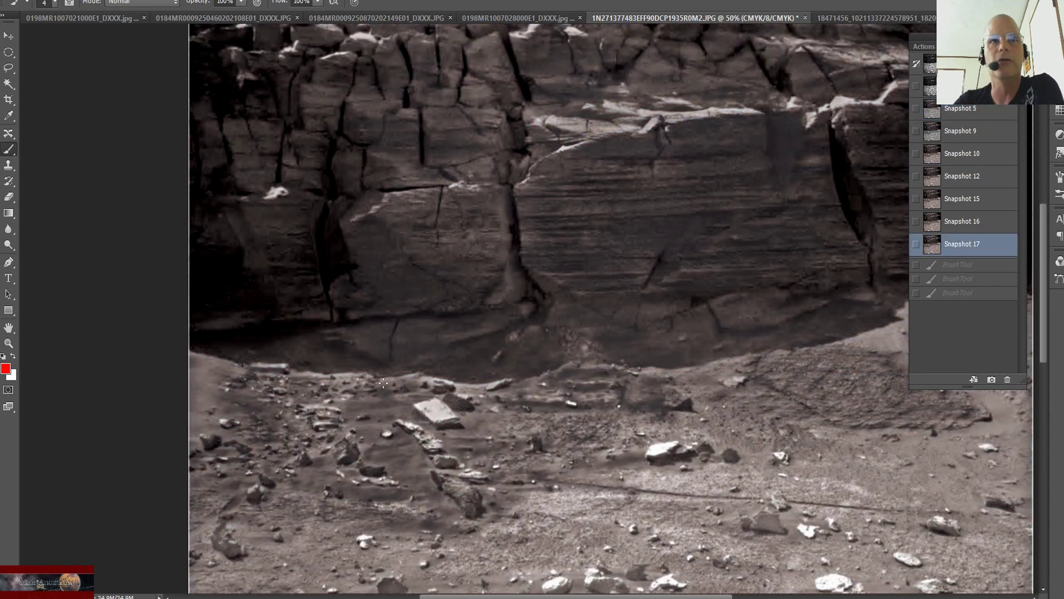
pyautogui.moveTo(331, 310); pyautogui.dragTo(321, 369)
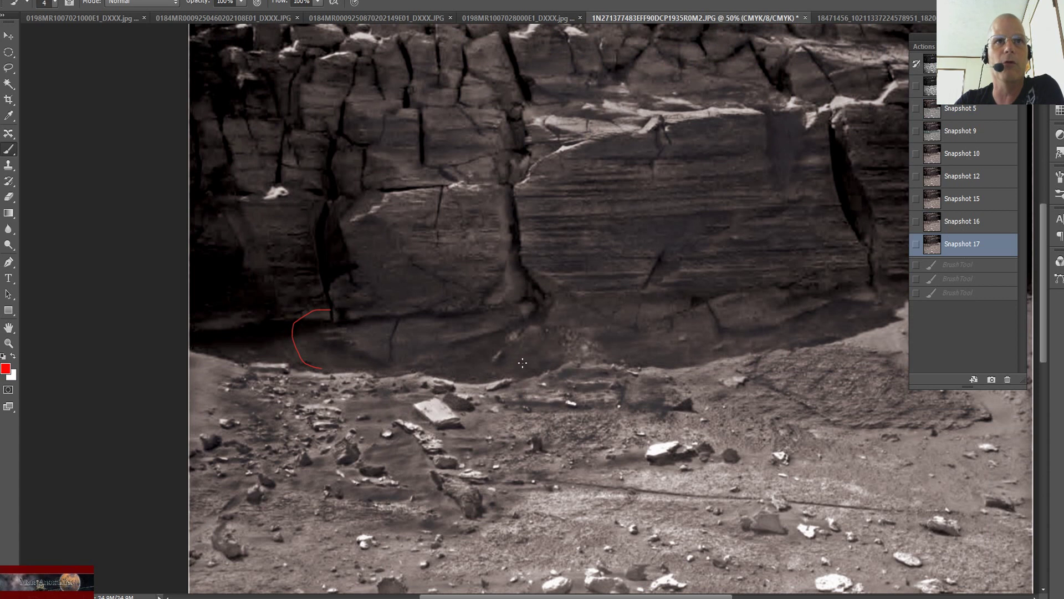
pyautogui.moveTo(557, 298)
pyautogui.mouseDown()
pyautogui.moveTo(502, 282)
pyautogui.moveTo(413, 281)
pyautogui.moveTo(335, 313)
pyautogui.mouseUp()
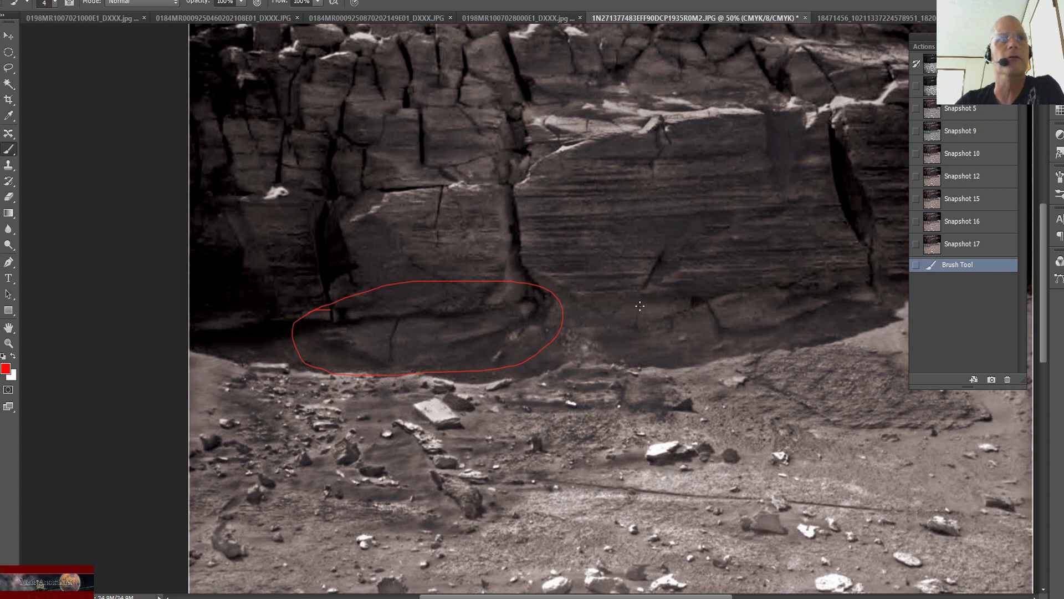
pyautogui.moveTo(268, 163)
pyautogui.mouseDown()
pyautogui.moveTo(236, 206)
pyautogui.moveTo(267, 220)
pyautogui.moveTo(308, 204)
pyautogui.moveTo(309, 175)
pyautogui.moveTo(267, 164)
pyautogui.mouseUp()
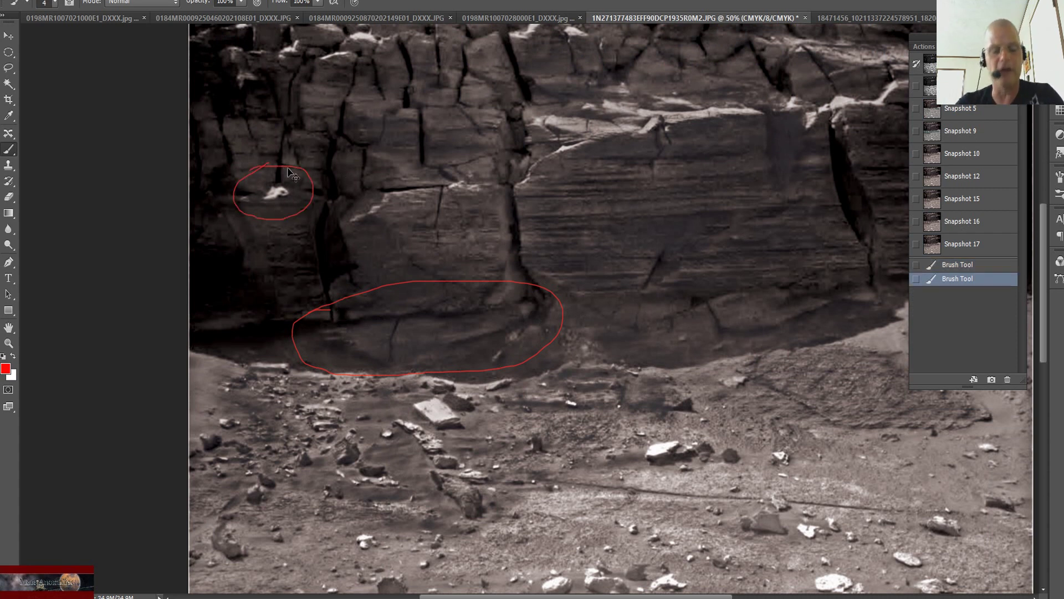
# Examine the circled white object on the cliff face at 200%.
pyautogui.hotkey('ctrl', '+')
pyautogui.hotkey('ctrl', '+')
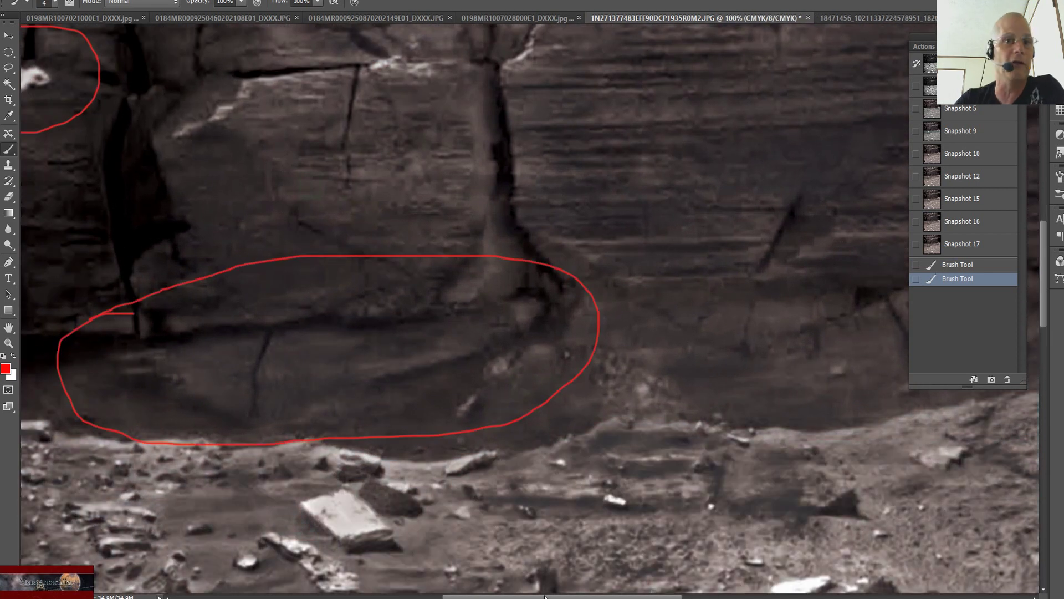
pyautogui.hscroll(-6, 472, 302)
pyautogui.scroll(2, 472, 303)
pyautogui.scroll(5, 472, 302)
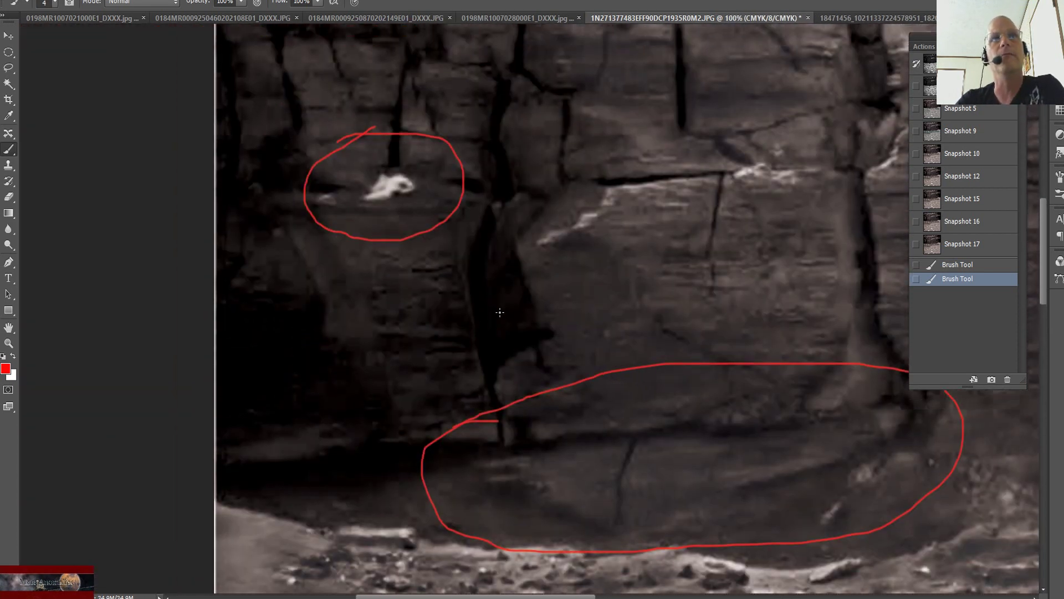
pyautogui.scroll(1, 508, 290)
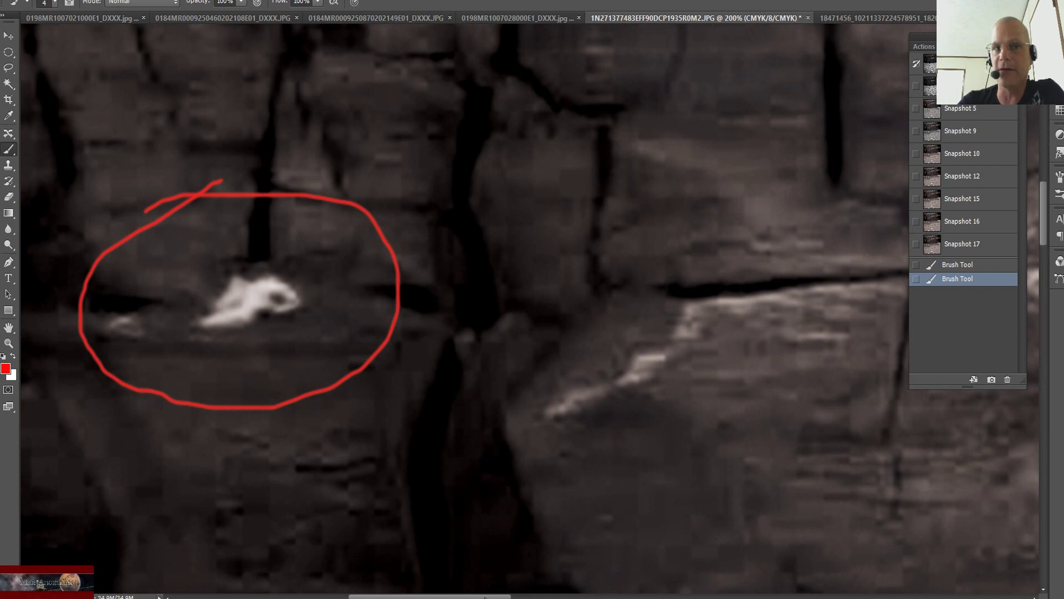
# Circle the pale rectangular slab below the cliff and the flat rocks near the photo's left edge in red at 50% zoom.
pyautogui.moveTo(484, 597); pyautogui.dragTo(468, 597)
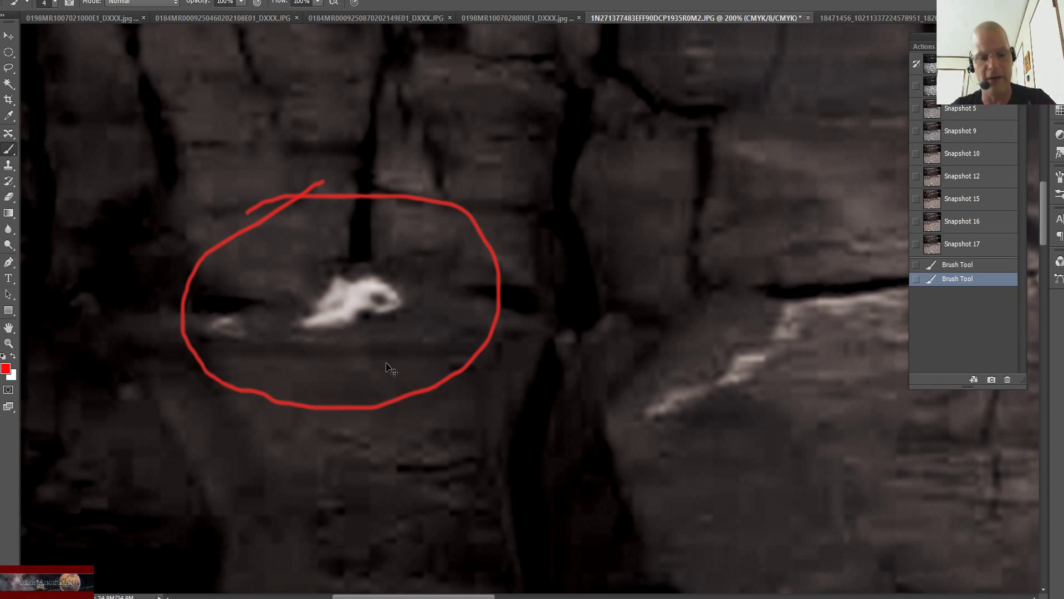
pyautogui.hotkey('ctrl', '-')
pyautogui.hotkey('ctrl', '-')
pyautogui.hotkey('ctrl', '-')
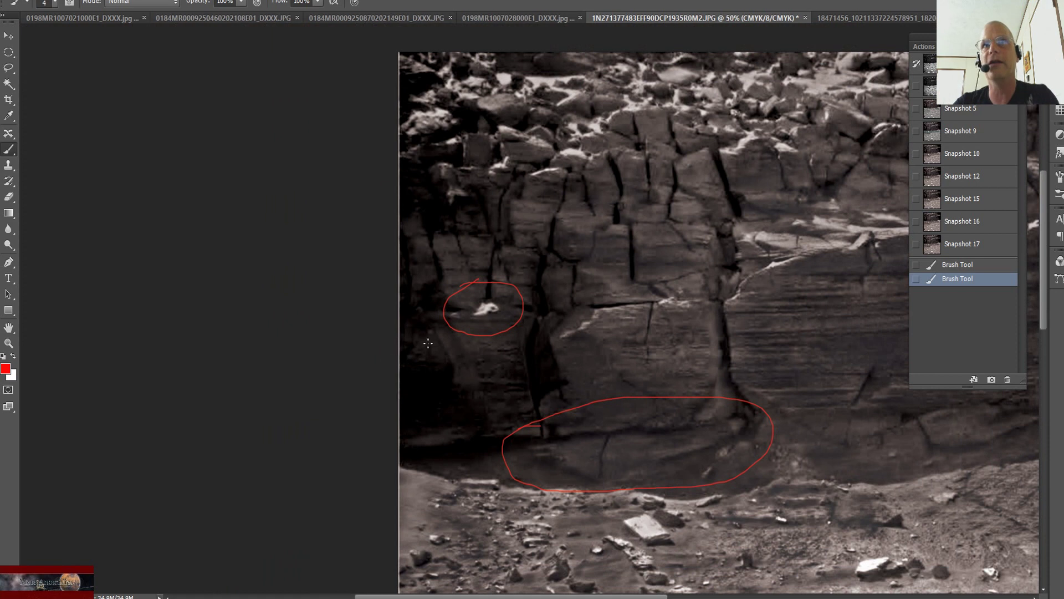
pyautogui.scroll(-2, 755, 493)
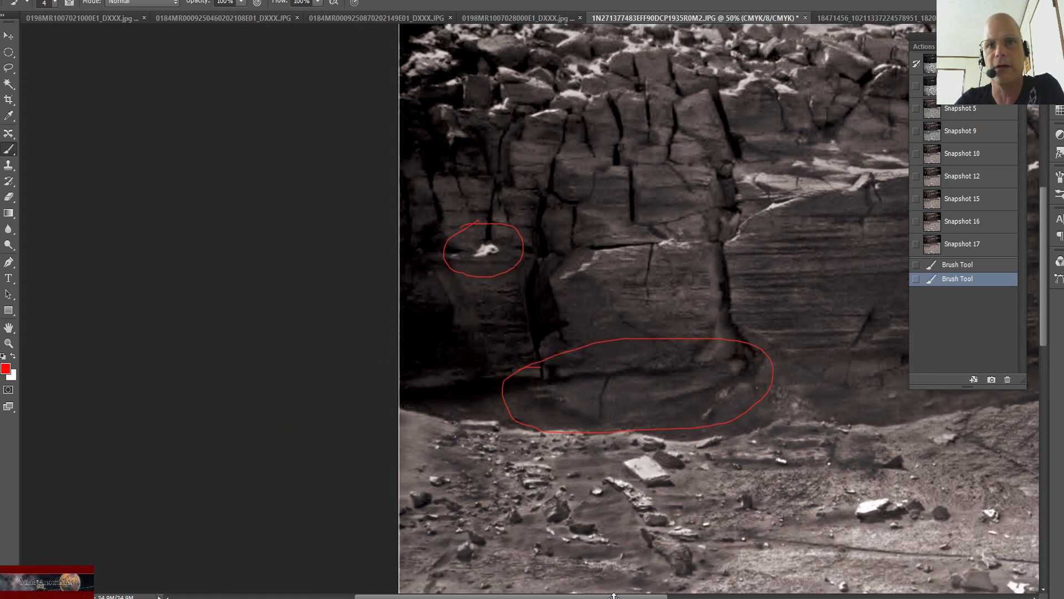
pyautogui.moveTo(618, 597); pyautogui.dragTo(653, 597)
pyautogui.moveTo(524, 431)
pyautogui.mouseDown()
pyautogui.moveTo(538, 511)
pyautogui.moveTo(535, 432)
pyautogui.mouseUp()
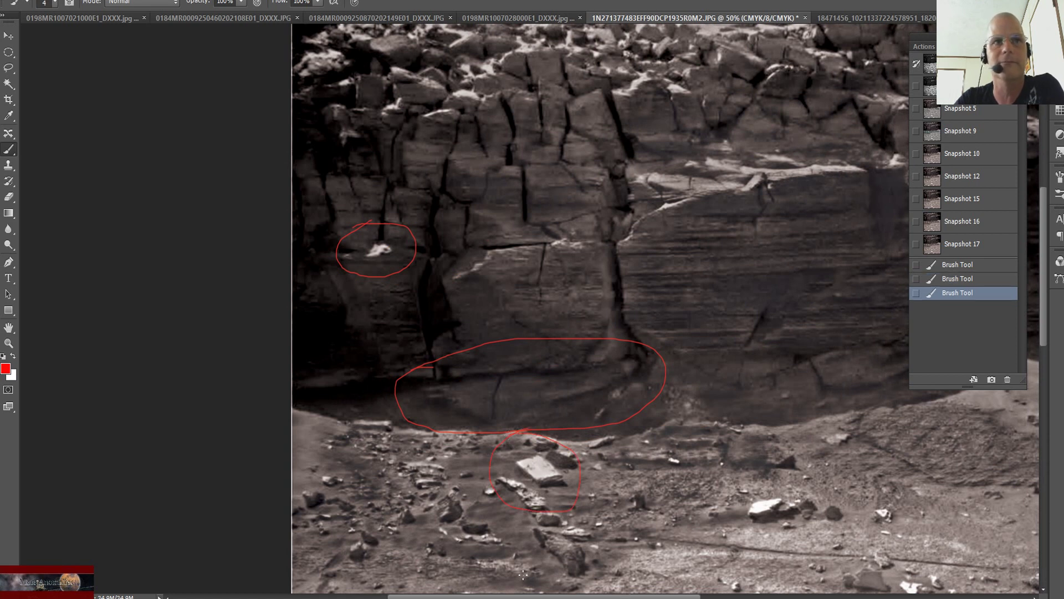
pyautogui.moveTo(338, 395); pyautogui.dragTo(370, 403)
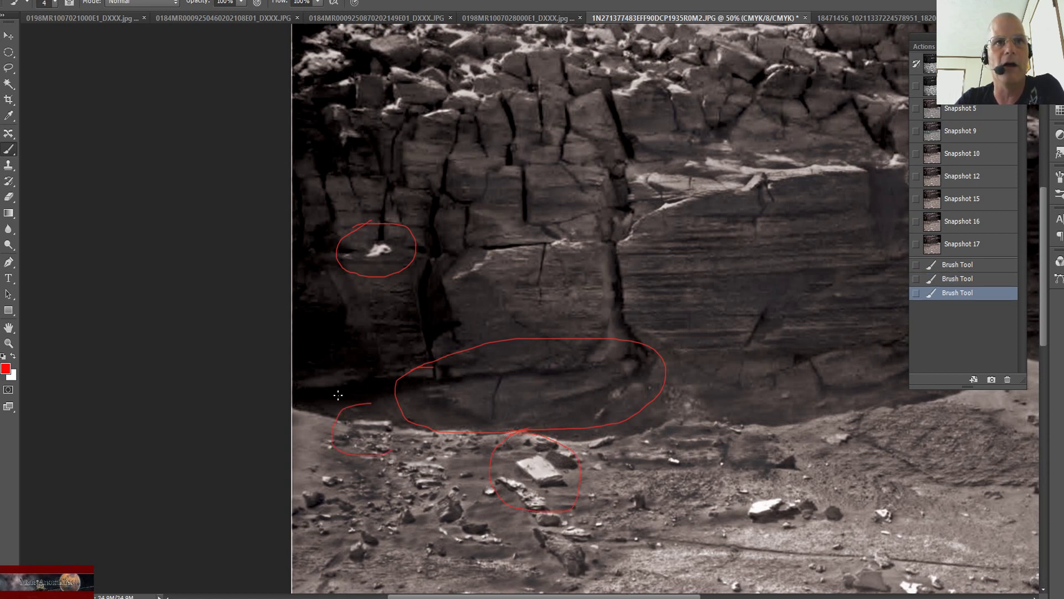
# Circle the rough textured mound at the foot of the cliff's right side in red, and trace its outline inside the circle.
pyautogui.moveTo(586, 597); pyautogui.dragTo(684, 597)
pyautogui.moveTo(655, 376)
pyautogui.mouseDown()
pyautogui.moveTo(538, 375)
pyautogui.moveTo(513, 426)
pyautogui.mouseUp()
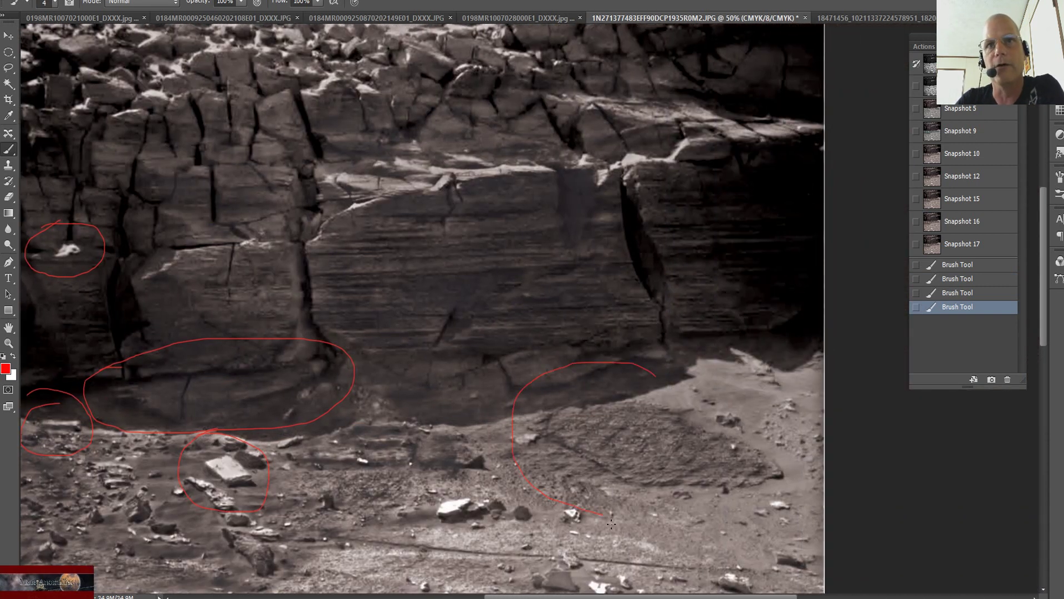
pyautogui.moveTo(611, 524)
pyautogui.mouseDown()
pyautogui.moveTo(702, 350)
pyautogui.moveTo(582, 341)
pyautogui.mouseUp()
pyautogui.moveTo(566, 407); pyautogui.dragTo(549, 429)
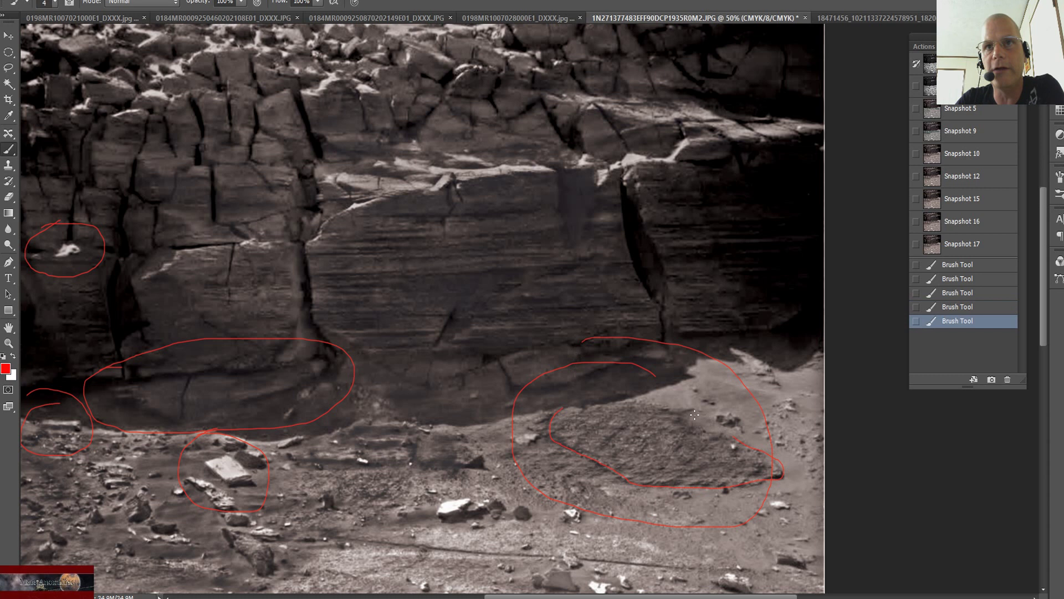
pyautogui.moveTo(656, 396); pyautogui.dragTo(604, 391)
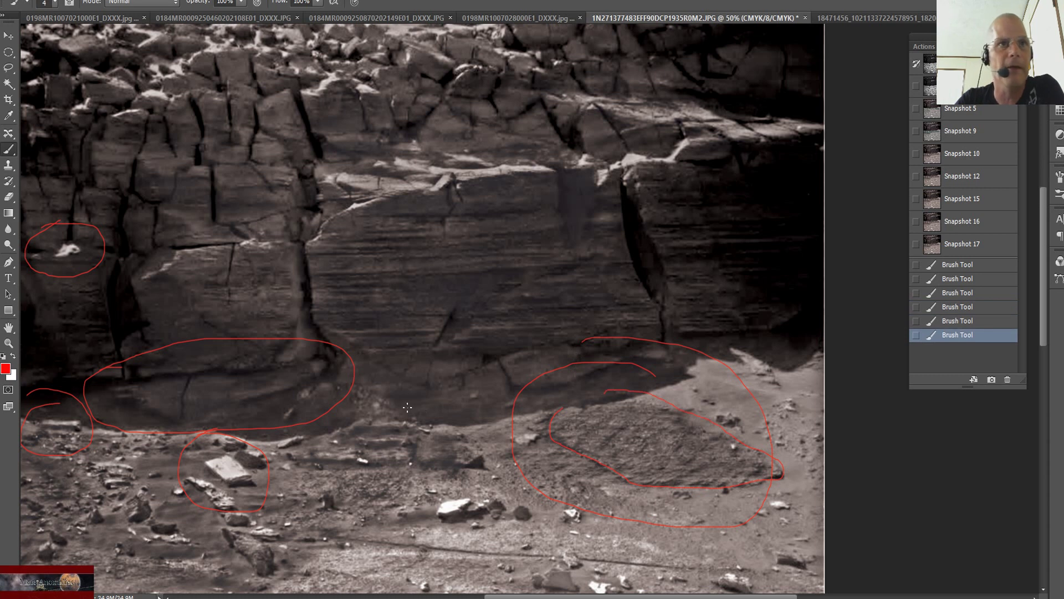
# Circle the layered rocks between the pale slab and the textured mound in red, and inspect them at 100%.
pyautogui.moveTo(383, 400)
pyautogui.mouseDown()
pyautogui.moveTo(330, 406)
pyautogui.moveTo(292, 432)
pyautogui.mouseUp()
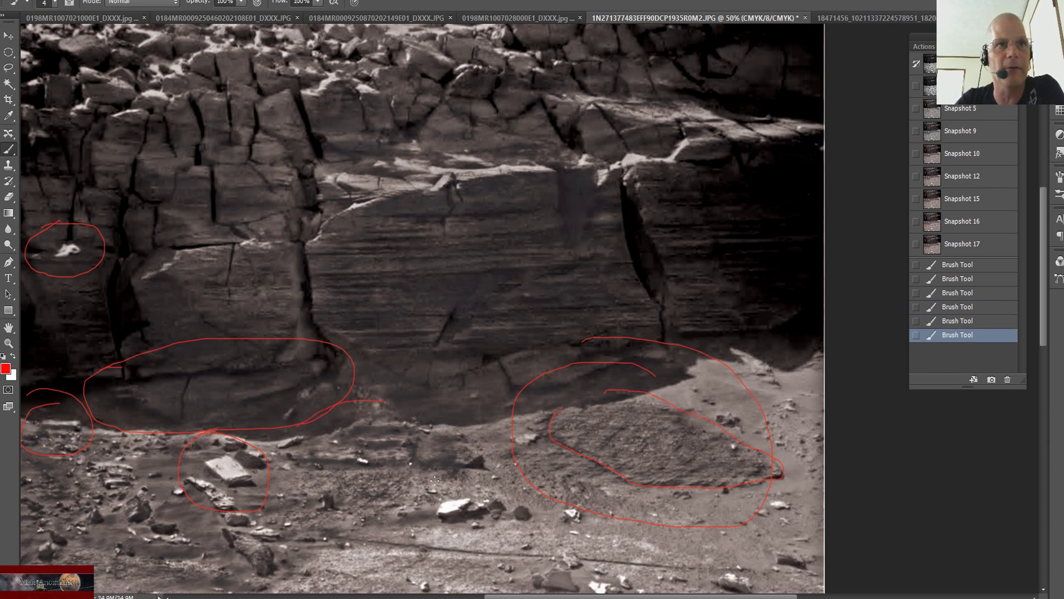
pyautogui.moveTo(355, 394); pyautogui.dragTo(358, 396)
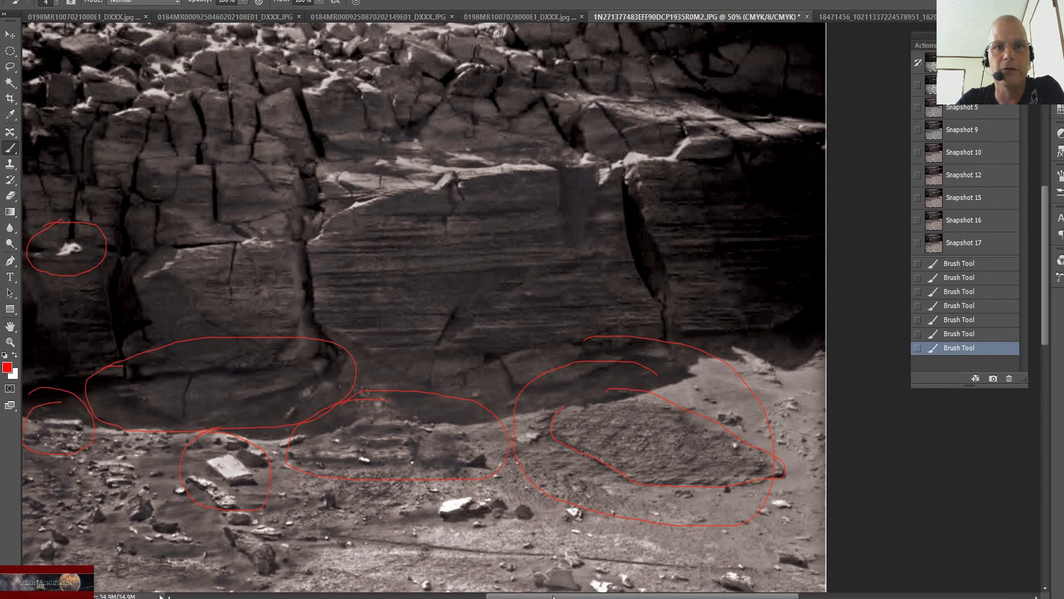
pyautogui.moveTo(529, 597); pyautogui.dragTo(502, 597)
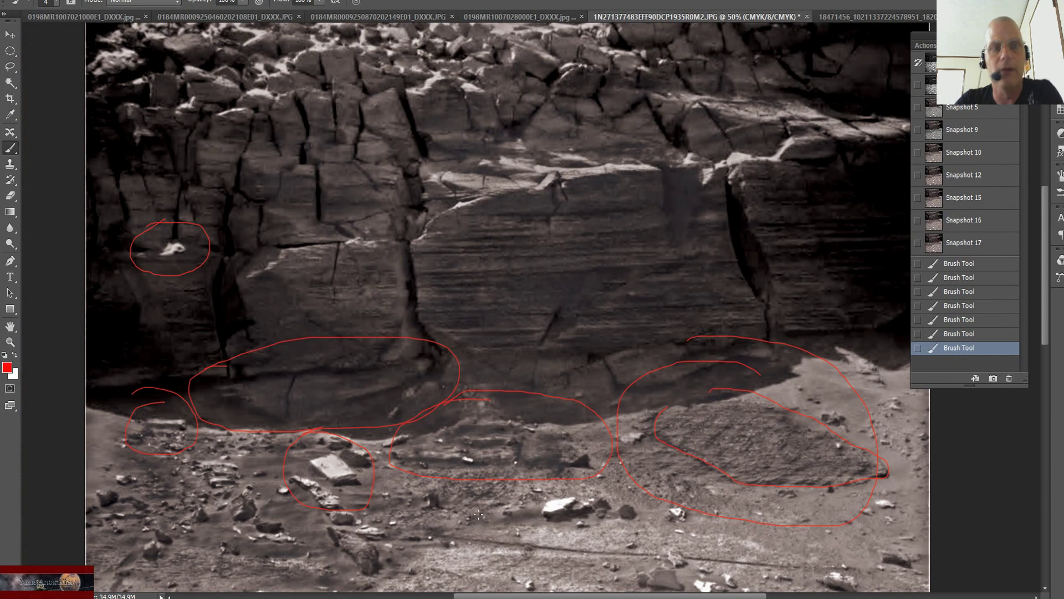
pyautogui.scroll(2, 478, 514)
pyautogui.scroll(-2, 605, 398)
pyautogui.scroll(-3, 606, 398)
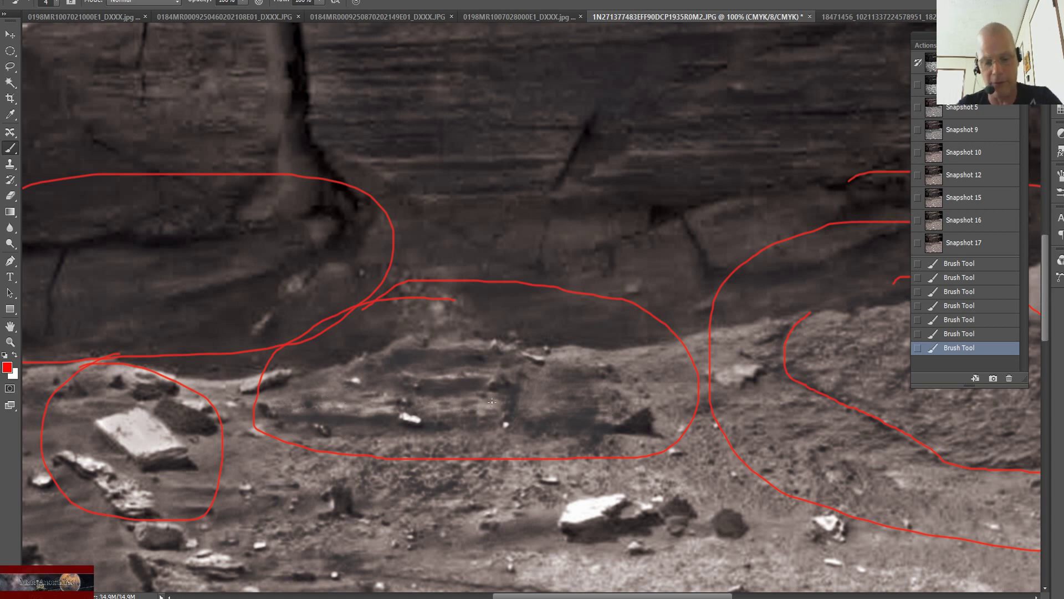
pyautogui.hotkey('ctrl', '-')
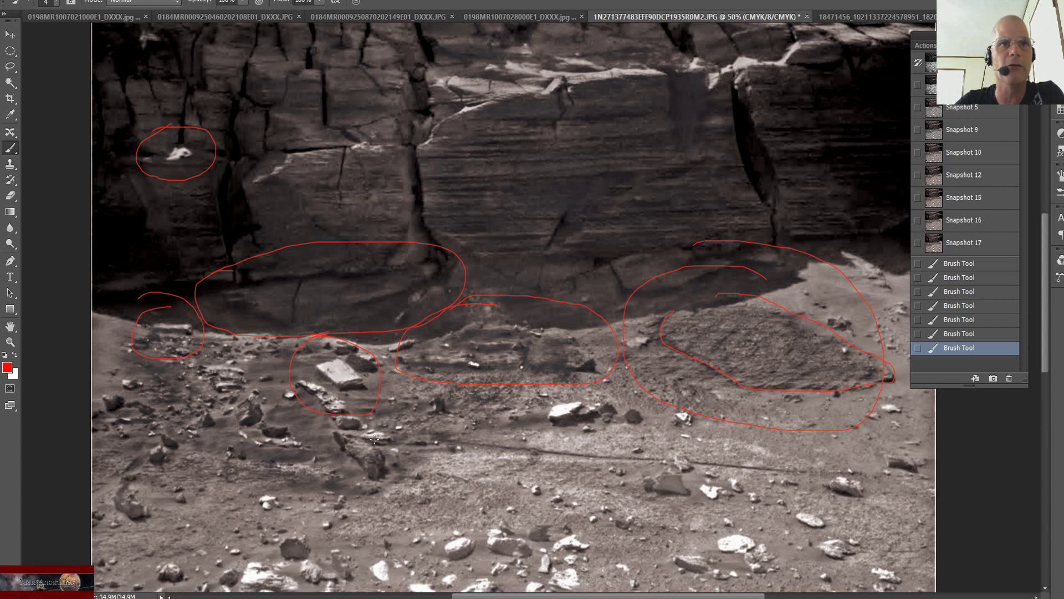
# Switch to the grayscale snapshot, circle the dark elongated rock below the pale slab in red, and inspect it at 100%.
pyautogui.click(932, 84)
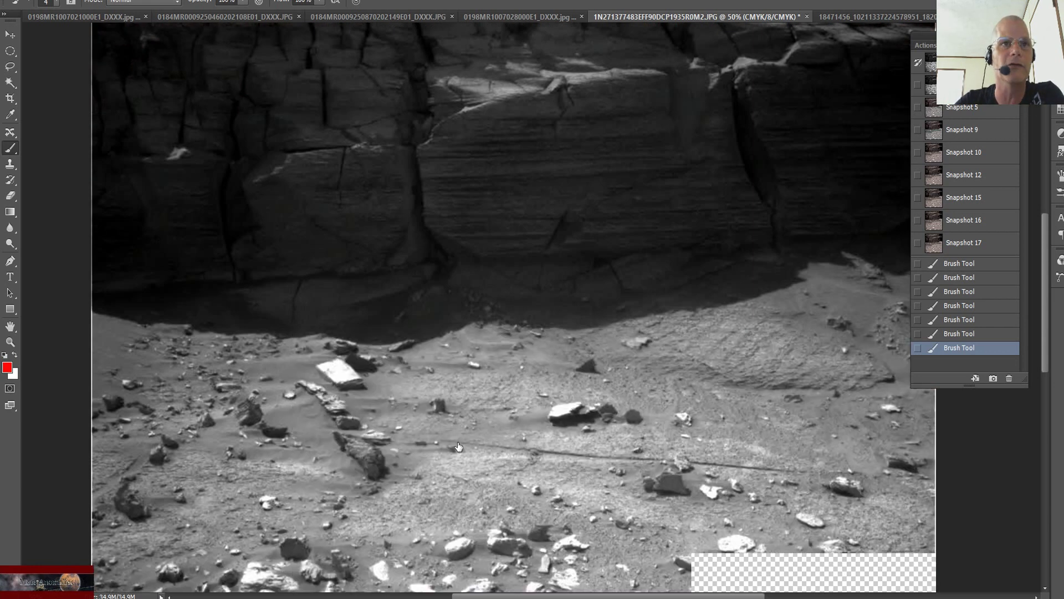
pyautogui.scroll(-2, 436, 444)
pyautogui.scroll(-2, 437, 443)
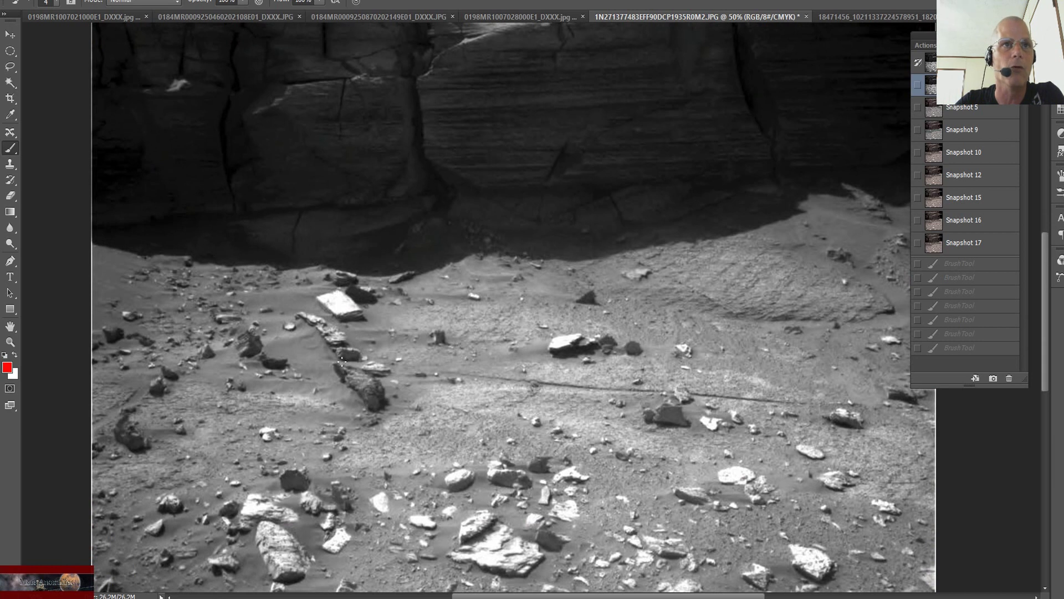
pyautogui.moveTo(328, 360)
pyautogui.mouseDown()
pyautogui.moveTo(355, 420)
pyautogui.moveTo(383, 363)
pyautogui.moveTo(316, 360)
pyautogui.mouseUp()
pyautogui.hotkey('ctrl', '+')
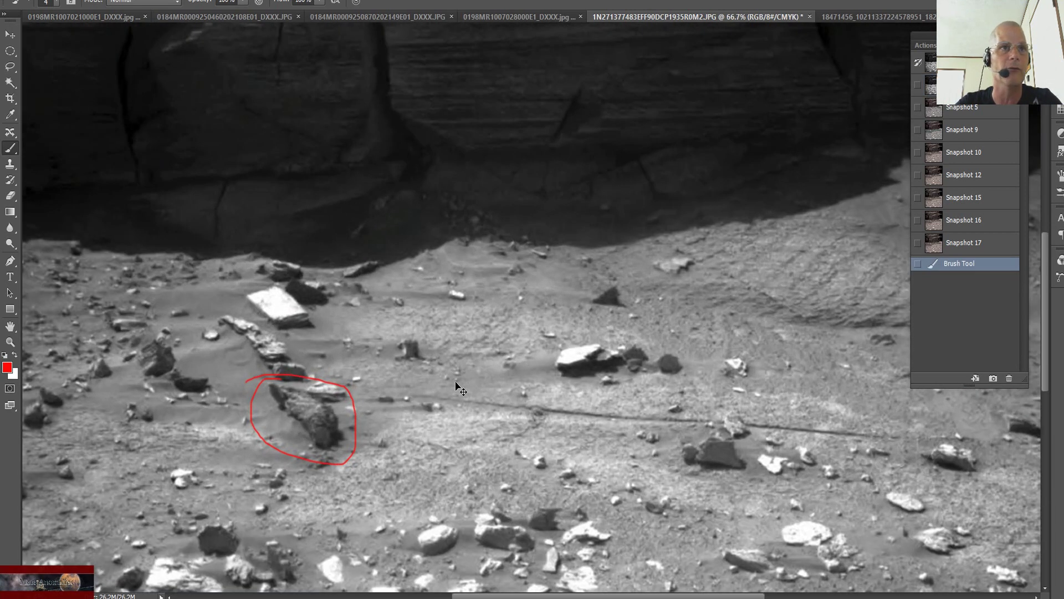
pyautogui.hotkey('ctrl', '+')
pyautogui.scroll(-2, 455, 385)
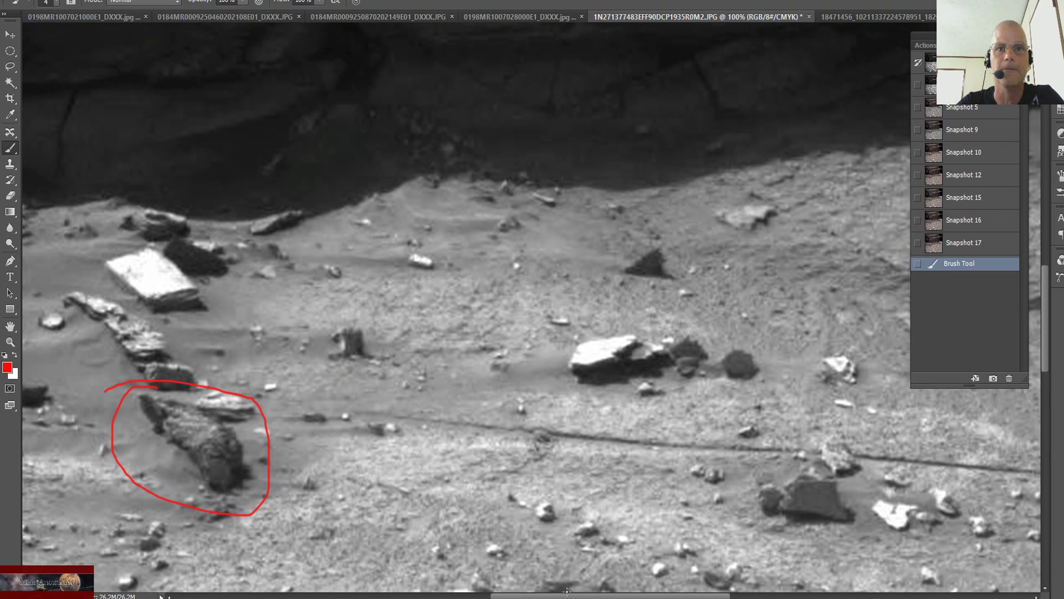
pyautogui.moveTo(566, 591); pyautogui.dragTo(538, 596)
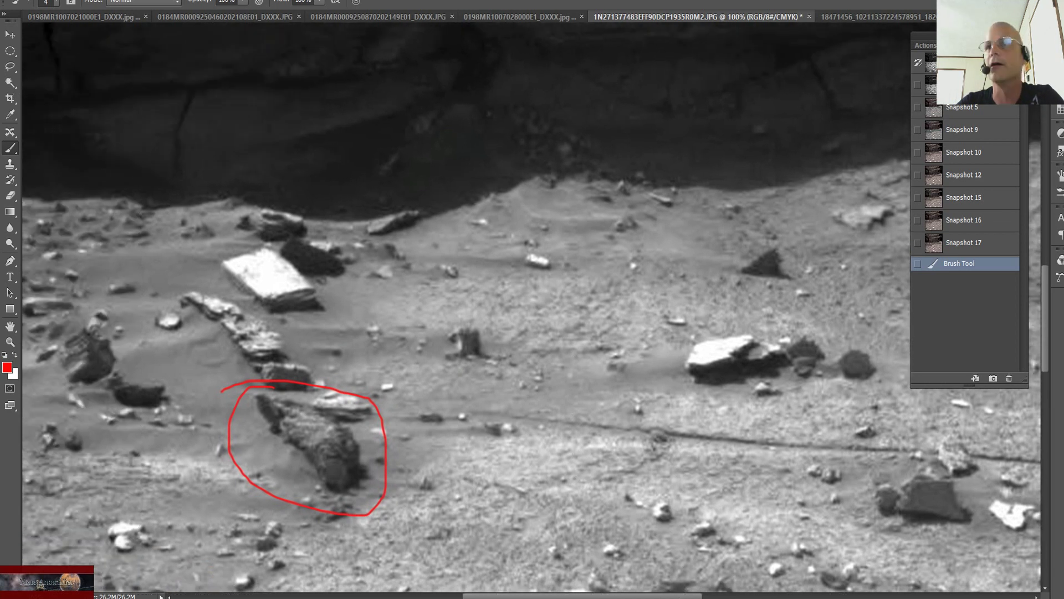
# Restore Snapshot 17 to compare the dark elongated rock without its mark, and bring the rubble above the cliff into view at 100%.
pyautogui.click(956, 247)
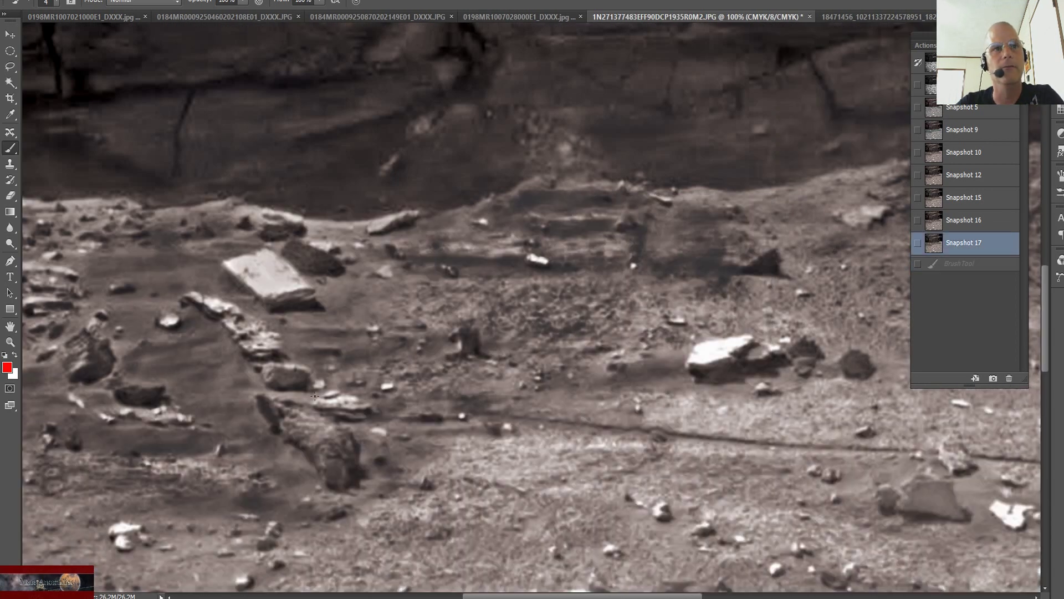
pyautogui.scroll(3, 619, 425)
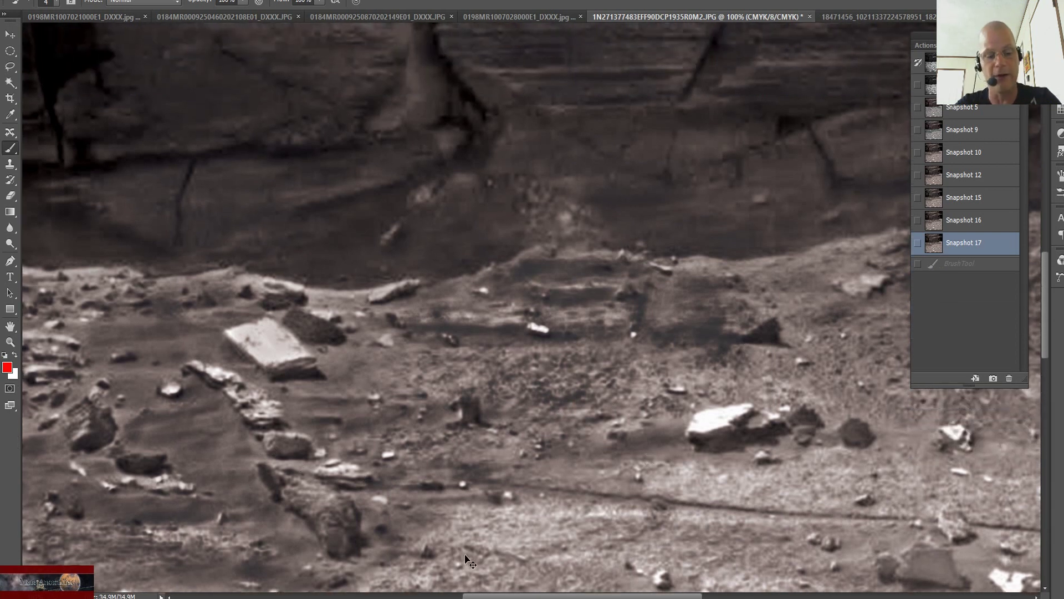
pyautogui.hotkey('ctrl', '-')
pyautogui.hotkey('ctrl', '-')
pyautogui.hotkey('ctrl', '-')
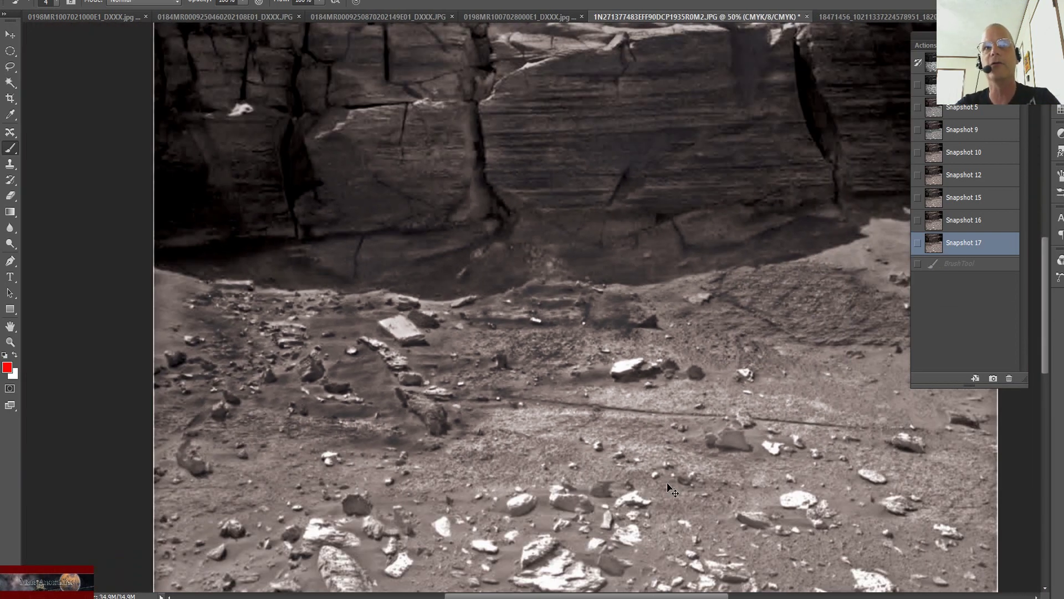
pyautogui.scroll(9, 672, 442)
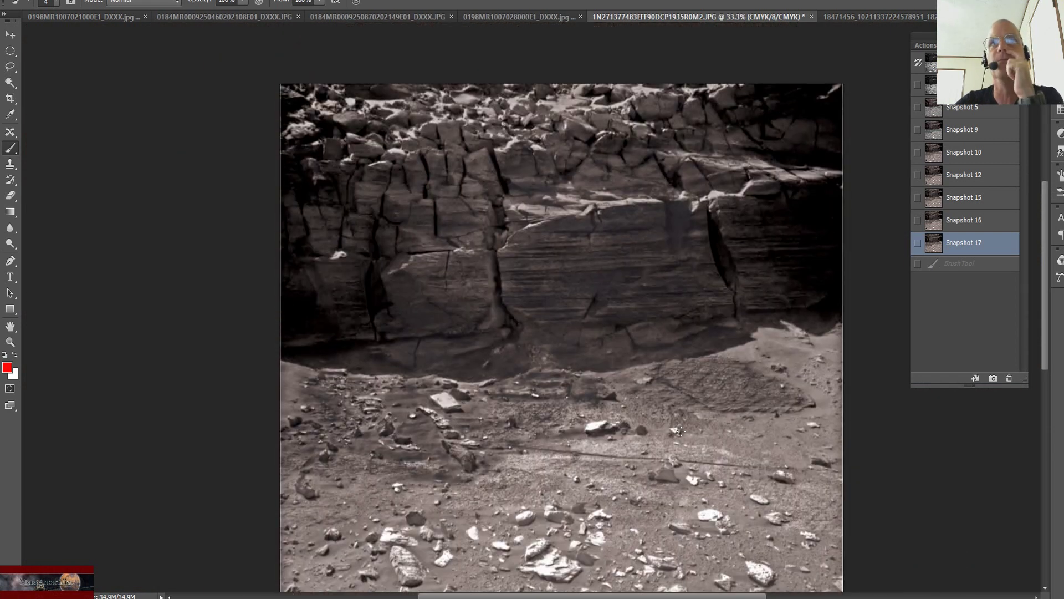
pyautogui.scroll(2, 377, 253)
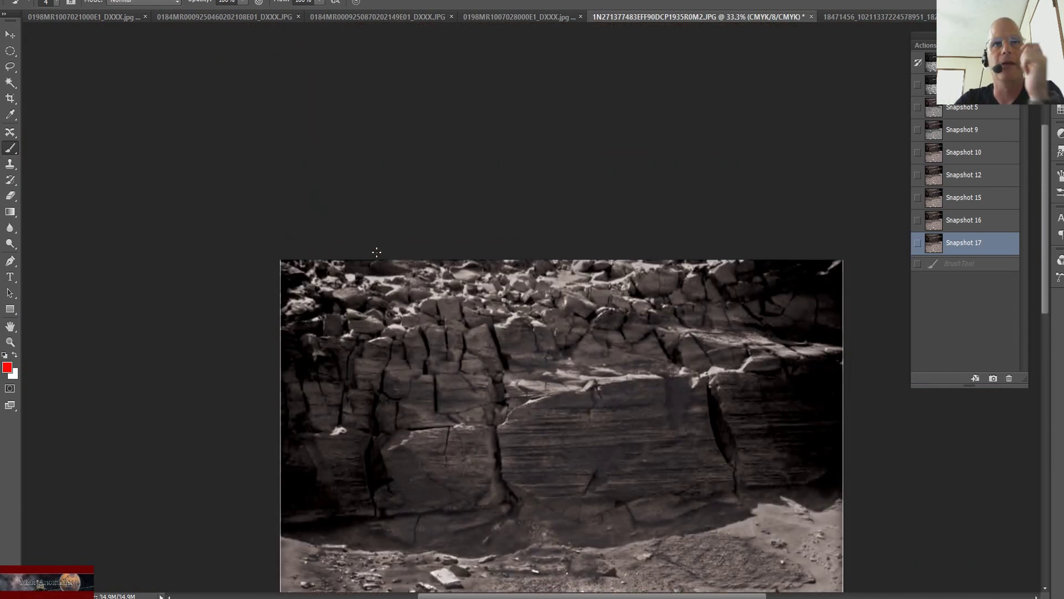
pyautogui.hotkey('ctrl', '+')
pyautogui.hotkey('ctrl', '+')
pyautogui.hotkey('ctrl', '+')
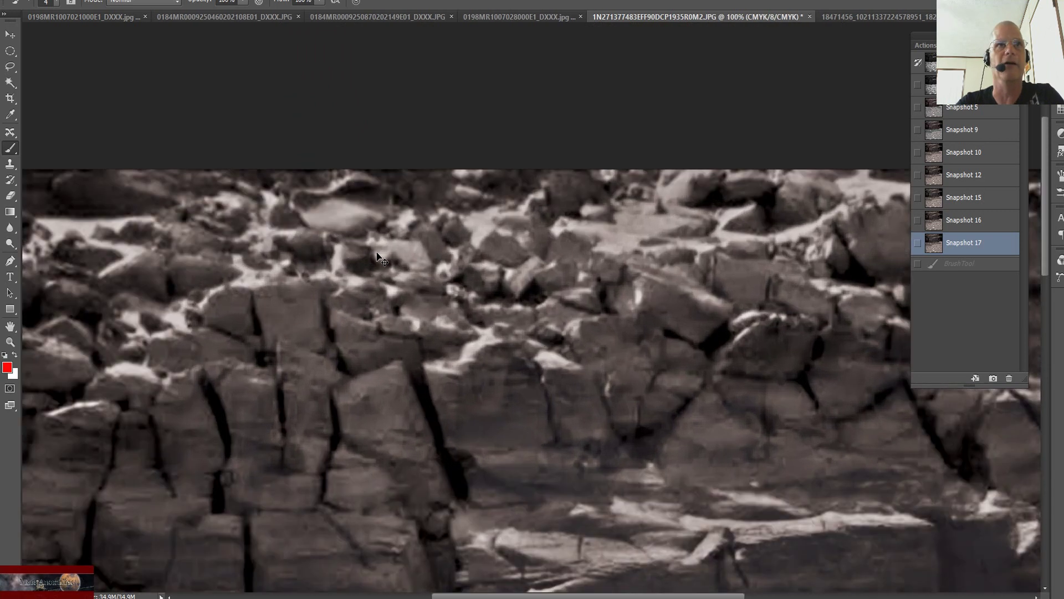
# Circle and mark the pale rounded rock at the photo's upper edge in red, and clear the marks by restoring Snapshot 17.
pyautogui.moveTo(288, 169)
pyautogui.mouseDown()
pyautogui.moveTo(267, 188)
pyautogui.moveTo(264, 220)
pyautogui.moveTo(311, 241)
pyautogui.moveTo(351, 246)
pyautogui.moveTo(403, 223)
pyautogui.moveTo(412, 194)
pyautogui.moveTo(402, 174)
pyautogui.moveTo(295, 155)
pyautogui.moveTo(270, 184)
pyautogui.moveTo(318, 232)
pyautogui.mouseUp()
pyautogui.moveTo(384, 220)
pyautogui.mouseDown()
pyautogui.moveTo(353, 236)
pyautogui.moveTo(379, 226)
pyautogui.moveTo(387, 204)
pyautogui.moveTo(402, 213)
pyautogui.moveTo(390, 190)
pyautogui.mouseUp()
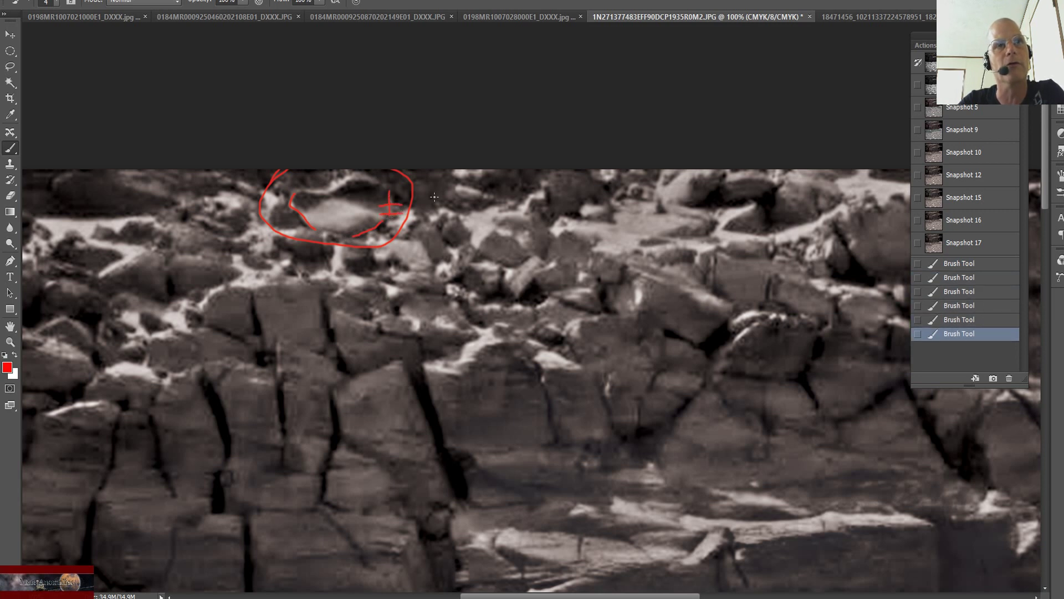
pyautogui.click(989, 244)
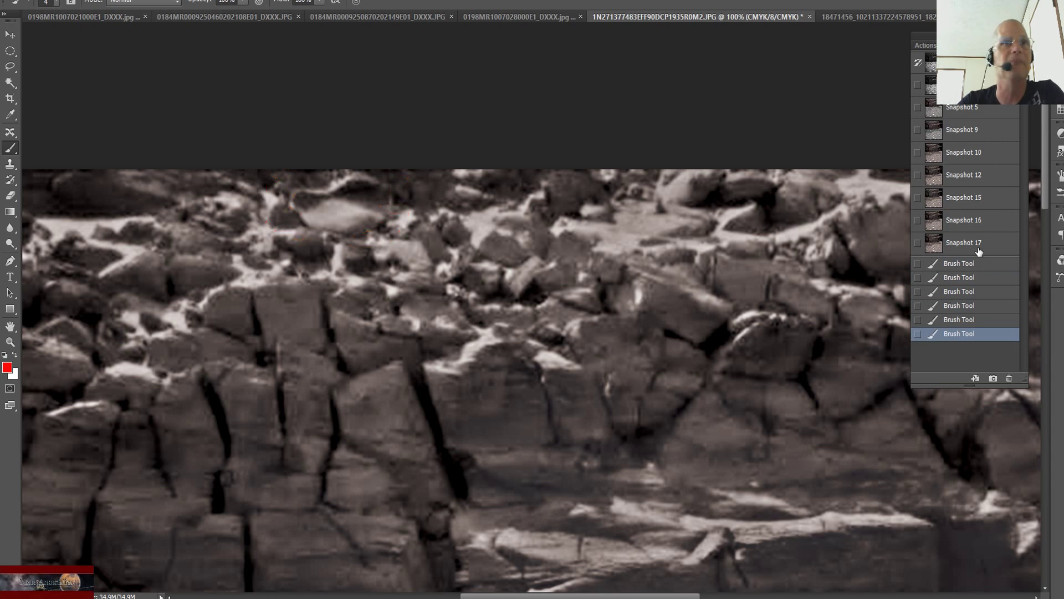
# Circle the pale rounded rock, two rock clusters near the photo's upper edge, and the square block in red, and scribble on the block.
pyautogui.moveTo(276, 170)
pyautogui.mouseDown()
pyautogui.moveTo(259, 187)
pyautogui.moveTo(382, 254)
pyautogui.moveTo(355, 170)
pyautogui.moveTo(273, 176)
pyautogui.mouseUp()
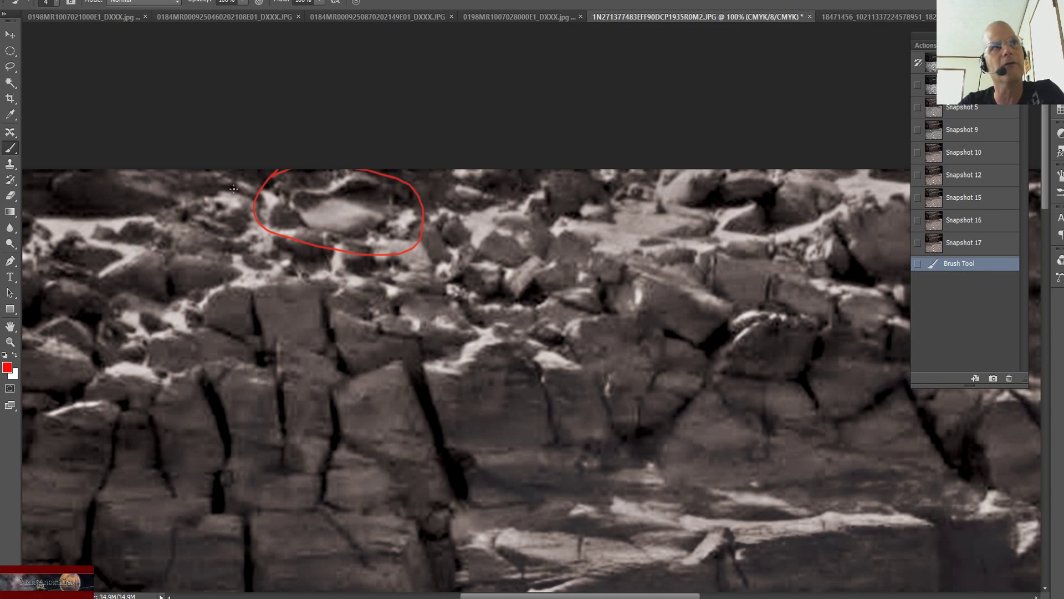
pyautogui.moveTo(543, 597); pyautogui.dragTo(491, 596)
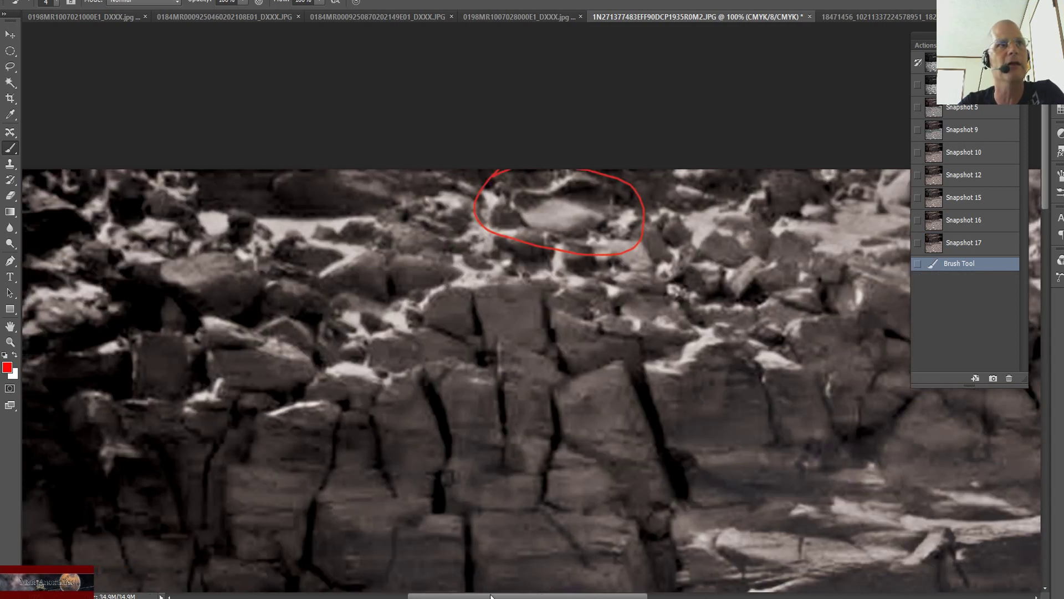
pyautogui.moveTo(148, 169)
pyautogui.mouseDown()
pyautogui.moveTo(129, 186)
pyautogui.moveTo(168, 225)
pyautogui.moveTo(209, 216)
pyautogui.mouseUp()
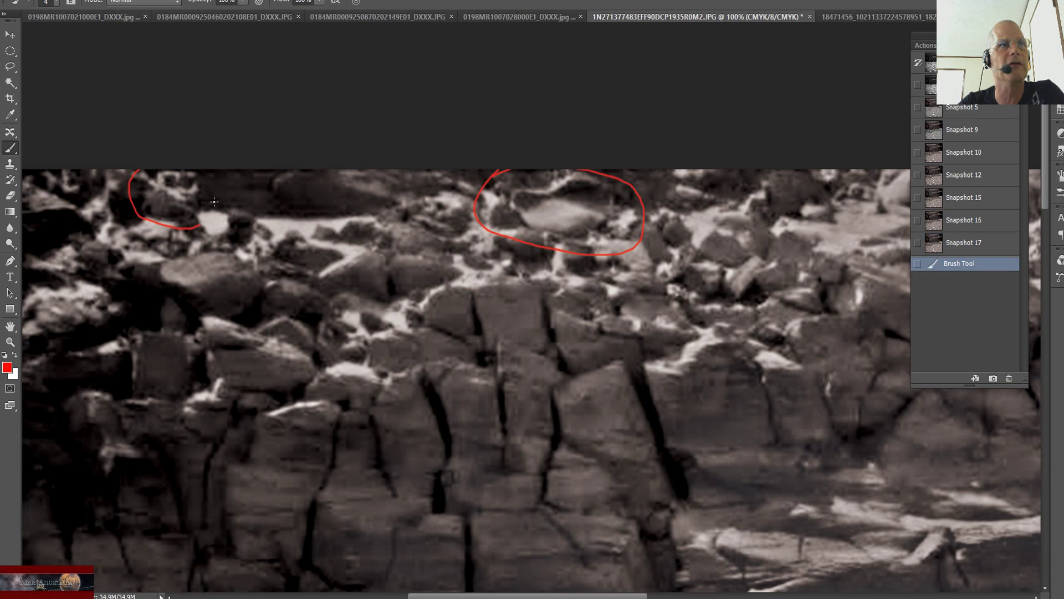
pyautogui.moveTo(190, 158); pyautogui.dragTo(216, 166)
pyautogui.moveTo(426, 176)
pyautogui.mouseDown()
pyautogui.moveTo(385, 194)
pyautogui.moveTo(455, 232)
pyautogui.moveTo(461, 186)
pyautogui.moveTo(424, 176)
pyautogui.mouseUp()
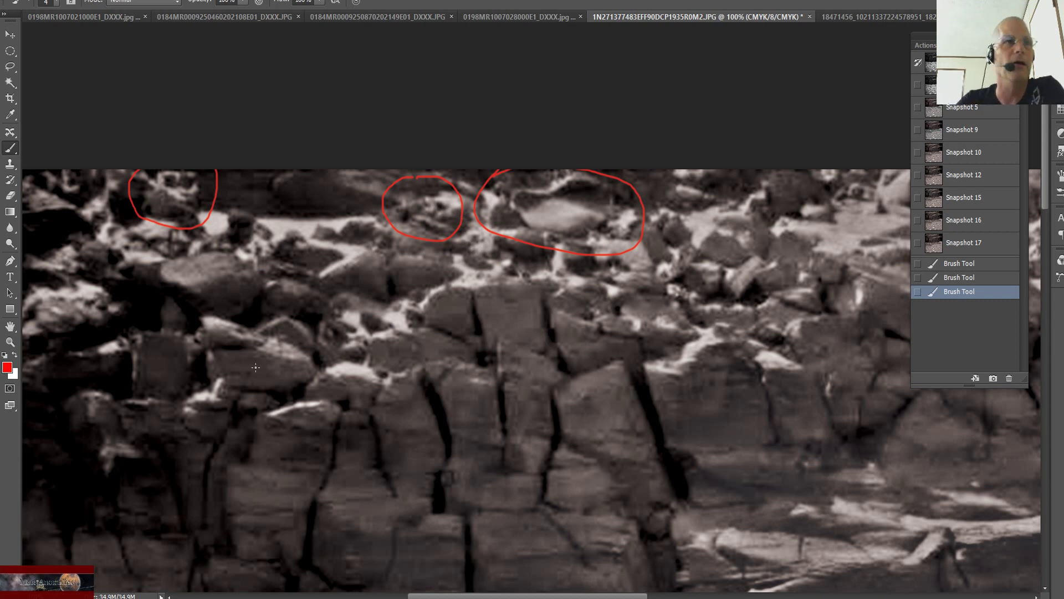
pyautogui.moveTo(154, 307)
pyautogui.mouseDown()
pyautogui.moveTo(128, 330)
pyautogui.moveTo(113, 380)
pyautogui.mouseUp()
pyautogui.moveTo(168, 430)
pyautogui.mouseDown()
pyautogui.moveTo(206, 407)
pyautogui.moveTo(212, 353)
pyautogui.moveTo(181, 324)
pyautogui.moveTo(136, 320)
pyautogui.moveTo(164, 376)
pyautogui.mouseUp()
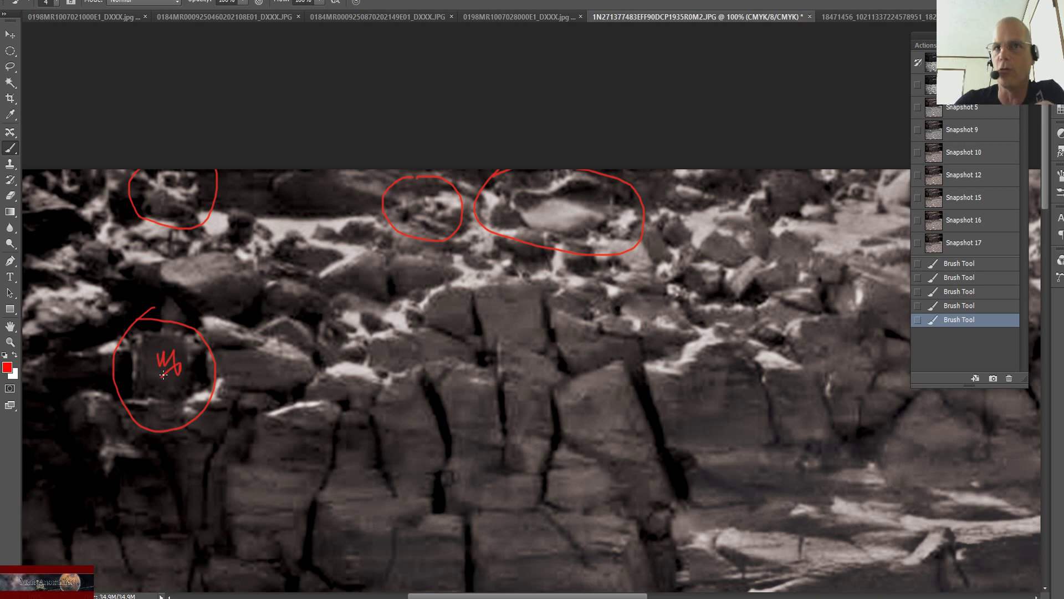
# Switch to the grayscale snapshot at 66.7% zoom and circle the smooth patch beside the wide cliff crack in red.
pyautogui.hotkey('ctrl', '-')
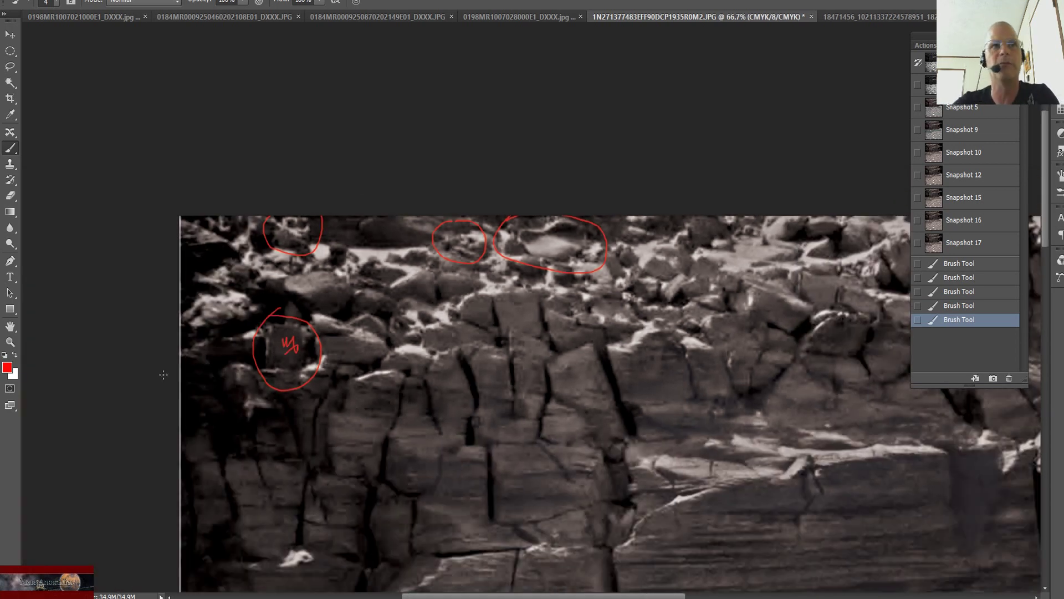
pyautogui.moveTo(1012, 451); pyautogui.dragTo(796, 422)
pyautogui.scroll(-2, 796, 423)
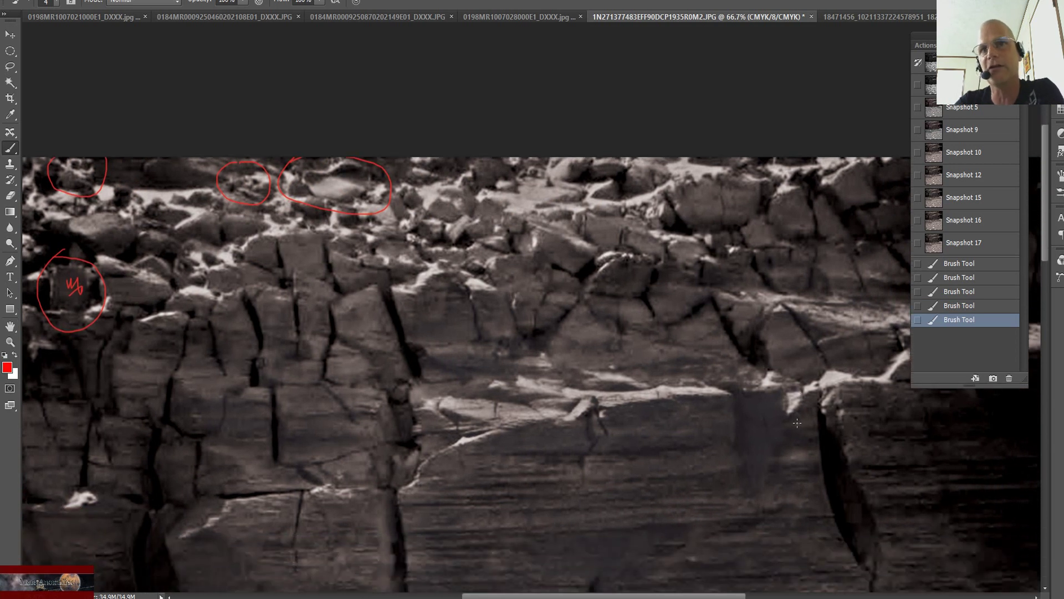
pyautogui.moveTo(631, 596); pyautogui.dragTo(682, 596)
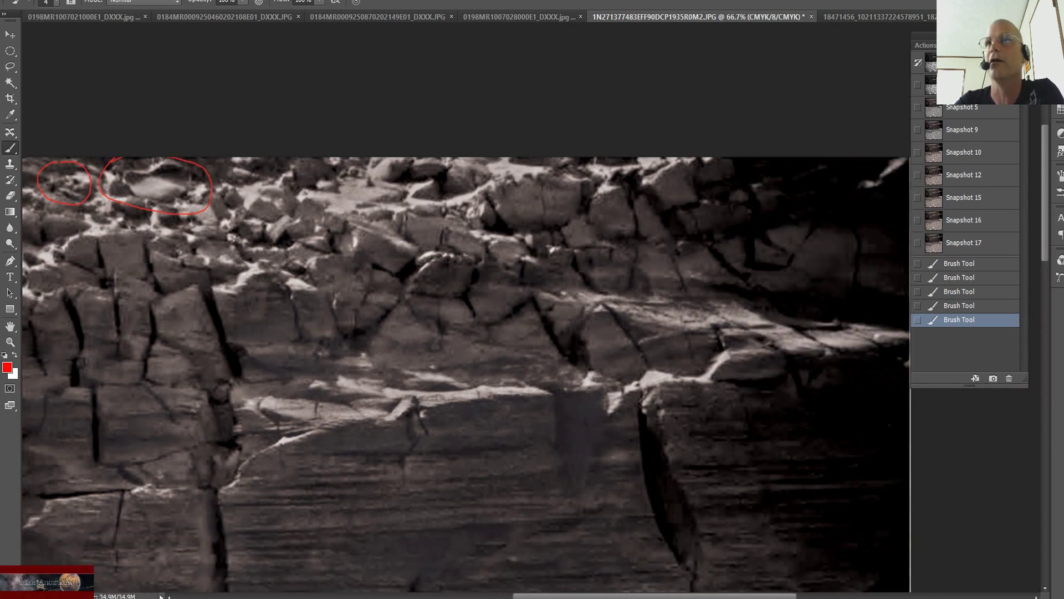
pyautogui.click(964, 84)
pyautogui.moveTo(583, 361)
pyautogui.mouseDown()
pyautogui.moveTo(538, 404)
pyautogui.moveTo(535, 482)
pyautogui.moveTo(557, 520)
pyautogui.moveTo(654, 452)
pyautogui.moveTo(633, 361)
pyautogui.moveTo(576, 350)
pyautogui.moveTo(553, 372)
pyautogui.mouseUp()
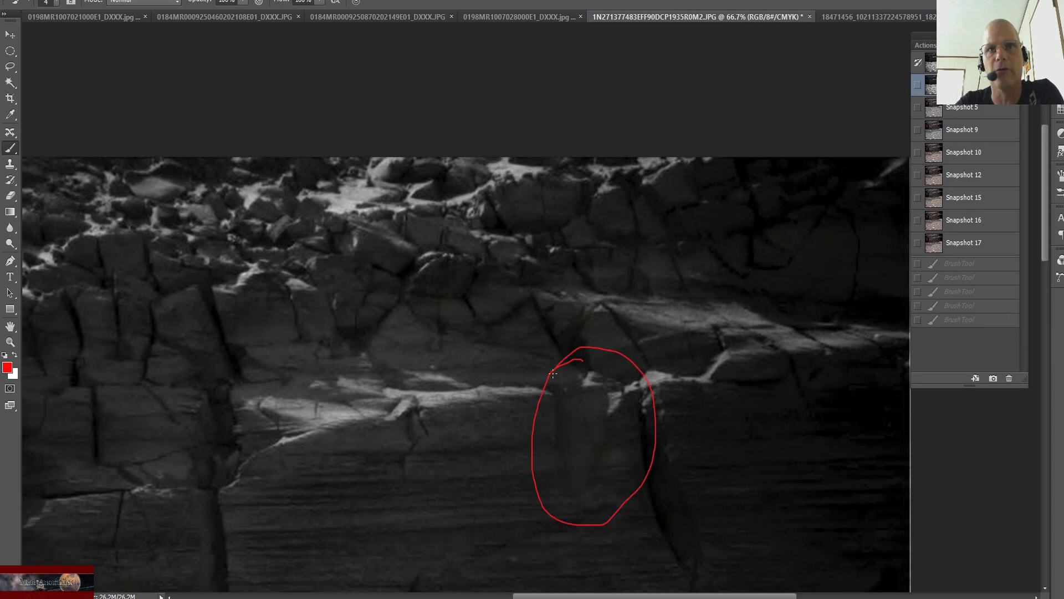
# Mark the ledge and the smooth patch's upper edge with short red dots and dashes at 100% zoom.
pyautogui.hotkey('ctrl', '+')
pyautogui.scroll(-3, 728, 339)
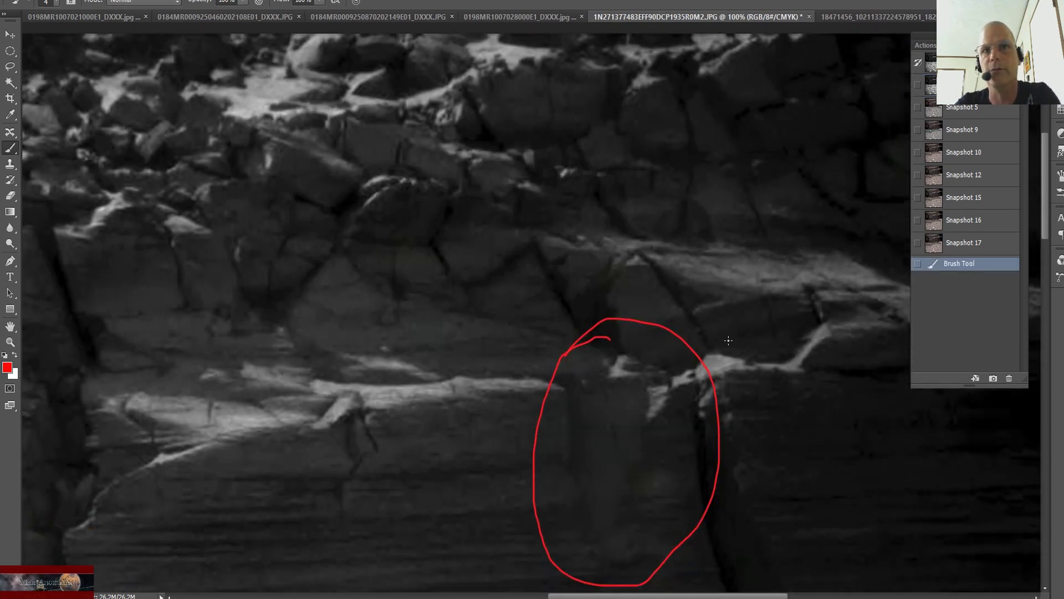
pyautogui.scroll(-3, 728, 339)
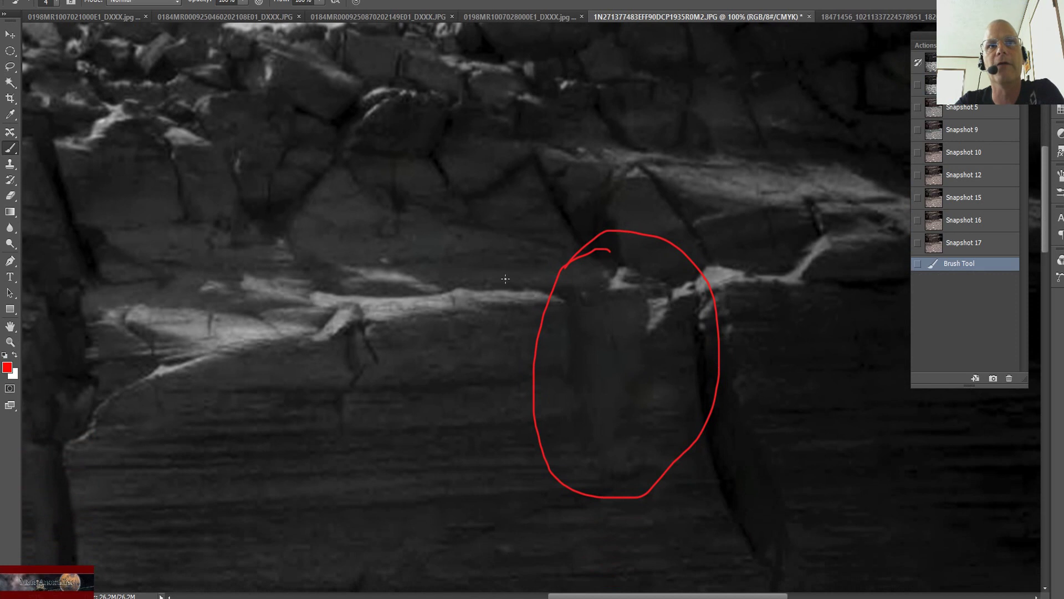
pyautogui.click(488, 284)
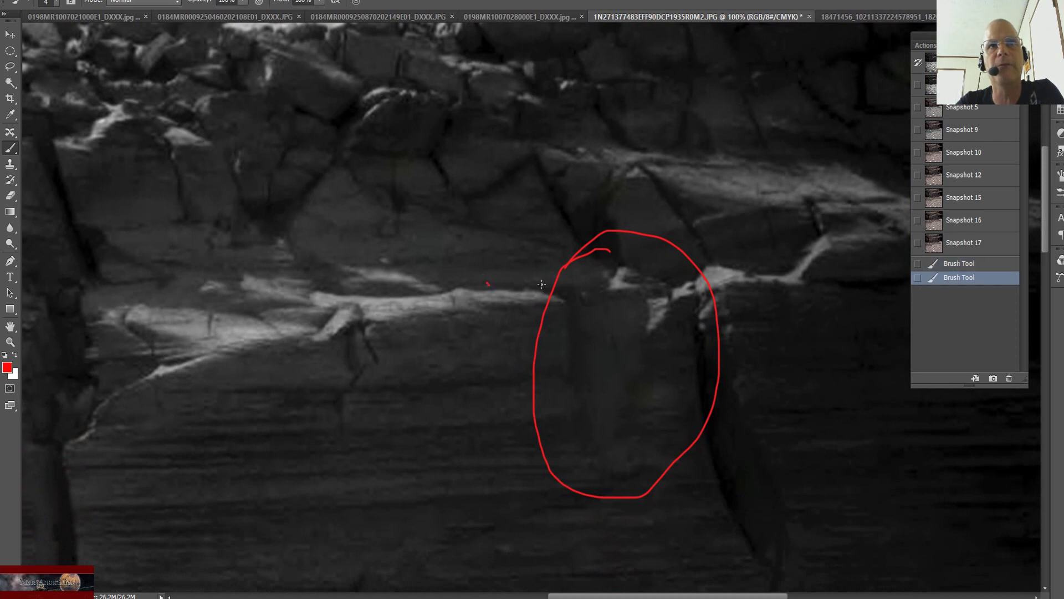
pyautogui.click(531, 282)
pyautogui.moveTo(581, 293); pyautogui.dragTo(642, 290)
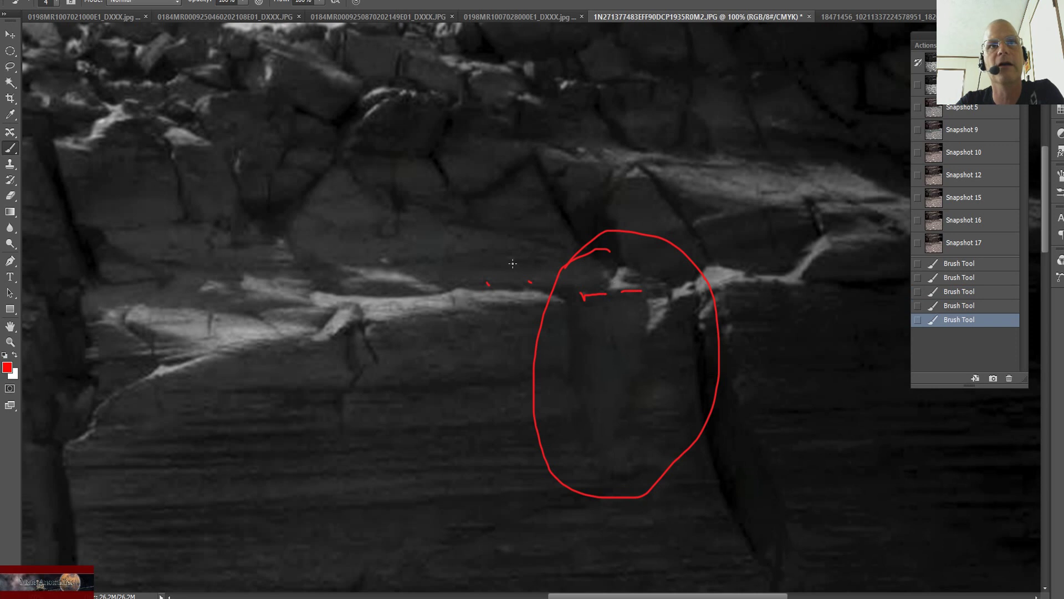
pyautogui.moveTo(506, 256); pyautogui.dragTo(548, 257)
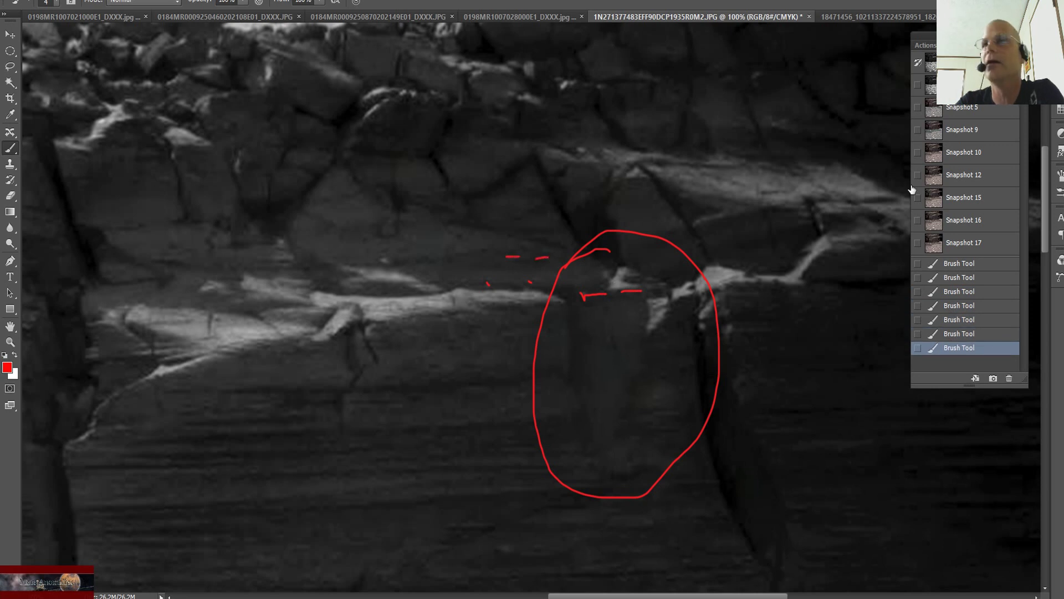
# Restore Snapshot 17 and examine the dark smooth patch below the ledge at 200% zoom.
pyautogui.click(976, 244)
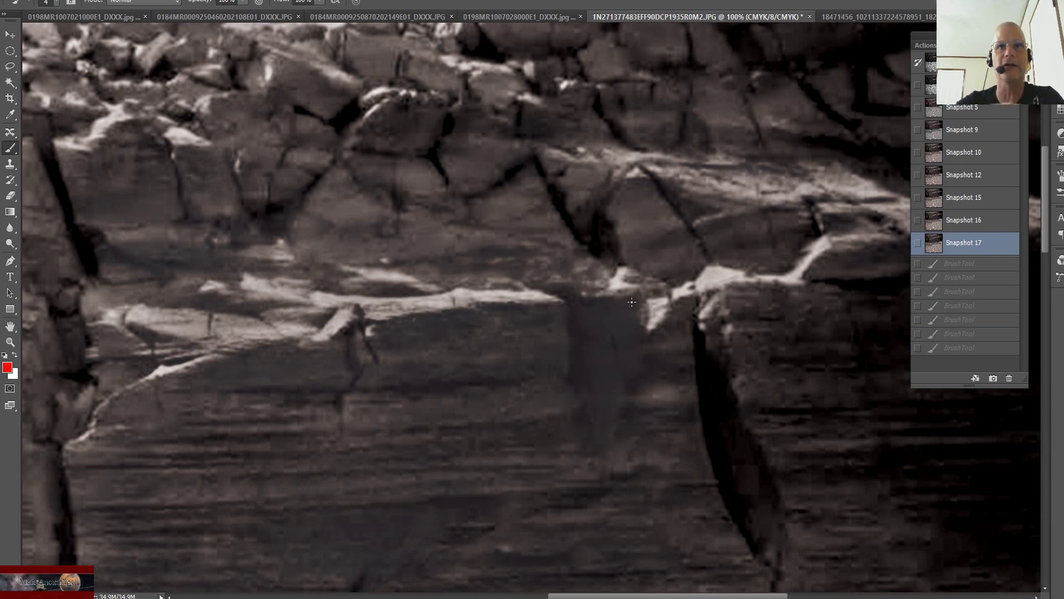
pyautogui.hotkey('ctrl', '+')
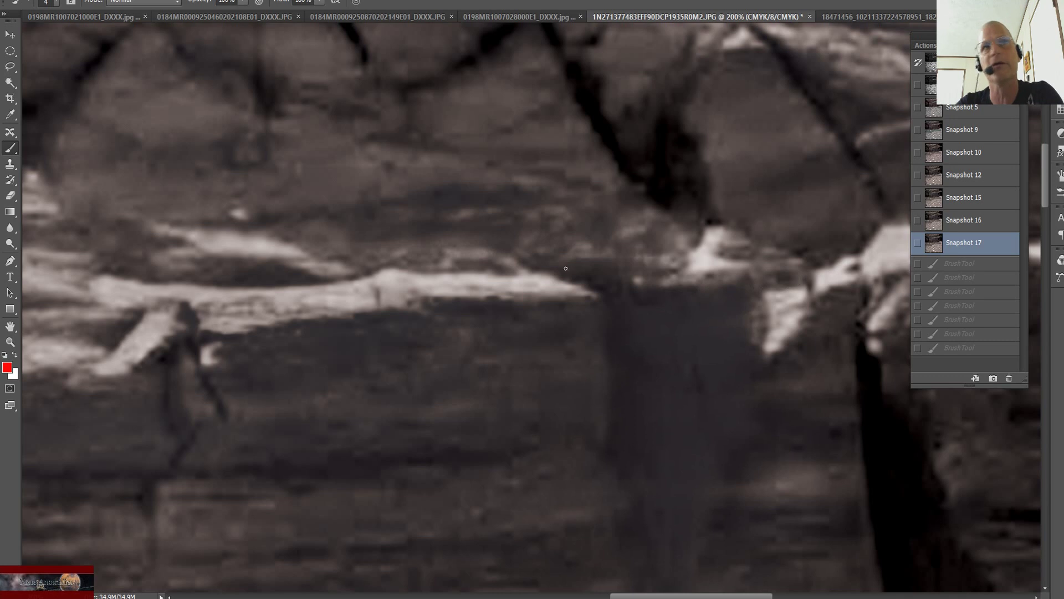
pyautogui.scroll(-1, 615, 255)
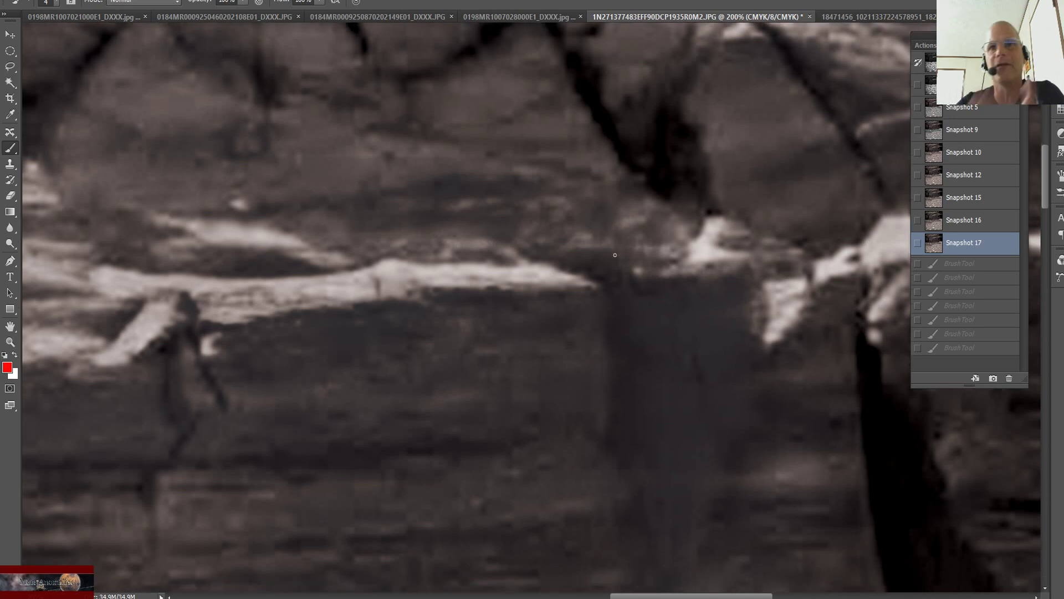
pyautogui.scroll(-1, 615, 255)
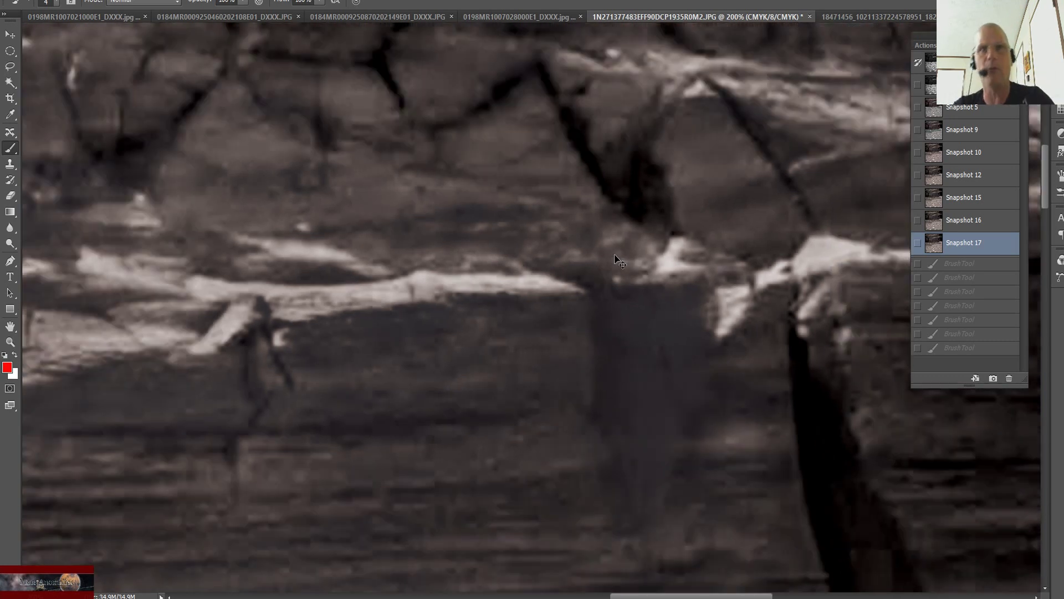
# Outline the bent smooth area above and below the ledge in red, and clear it by restoring Snapshot 17.
pyautogui.moveTo(442, 233)
pyautogui.mouseDown()
pyautogui.moveTo(444, 298)
pyautogui.moveTo(565, 377)
pyautogui.moveTo(648, 451)
pyautogui.mouseUp()
pyautogui.moveTo(648, 273)
pyautogui.mouseDown()
pyautogui.moveTo(577, 234)
pyautogui.moveTo(413, 230)
pyautogui.mouseUp()
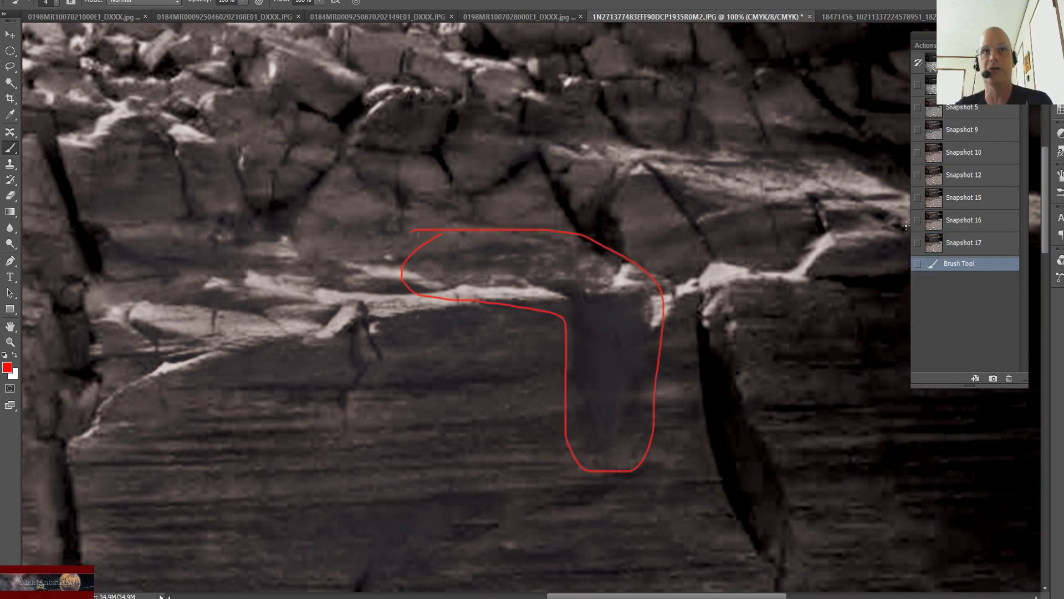
pyautogui.click(975, 245)
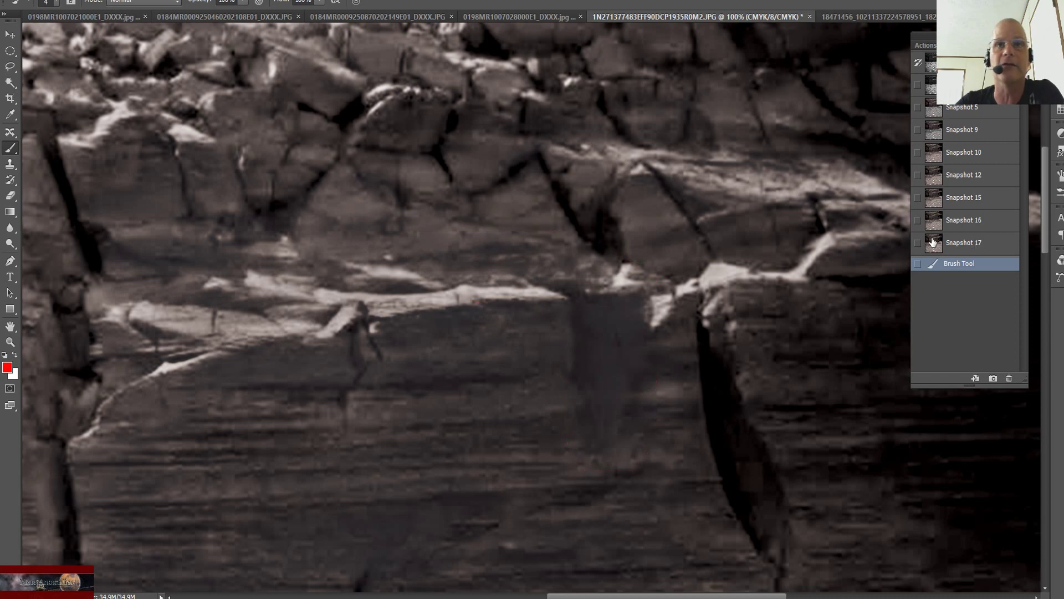
# Circle the dark smooth patch and mark the area above the ledge in red, and compare the grayscale snapshot with Snapshot 17.
pyautogui.moveTo(565, 291)
pyautogui.mouseDown()
pyautogui.moveTo(576, 459)
pyautogui.moveTo(671, 314)
pyautogui.moveTo(615, 281)
pyautogui.moveTo(562, 291)
pyautogui.mouseUp()
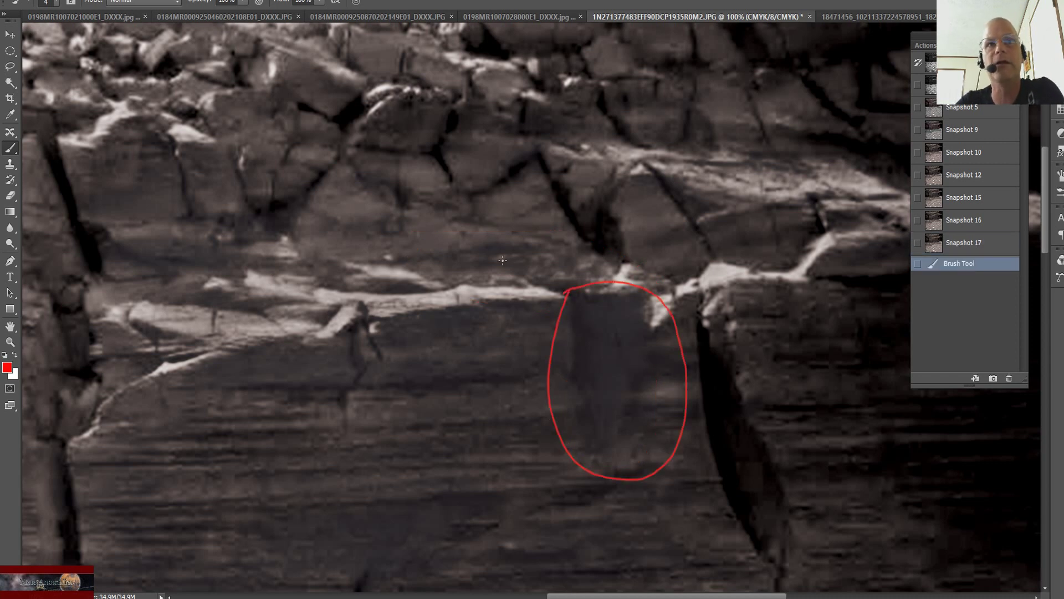
pyautogui.moveTo(463, 226)
pyautogui.mouseDown()
pyautogui.moveTo(422, 272)
pyautogui.moveTo(577, 294)
pyautogui.moveTo(598, 237)
pyautogui.moveTo(476, 226)
pyautogui.mouseUp()
pyautogui.click(932, 84)
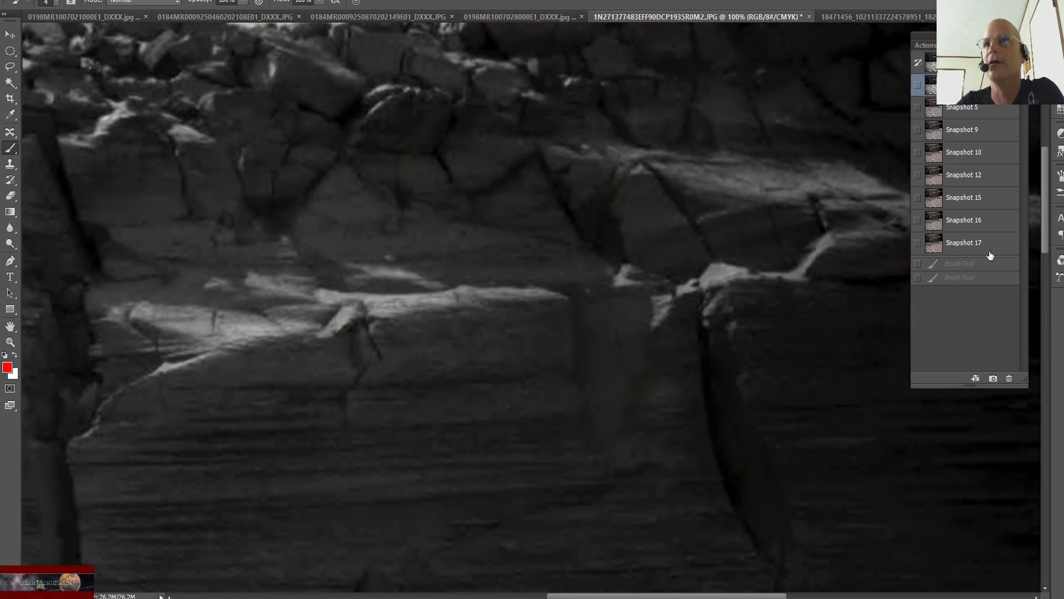
pyautogui.click(991, 253)
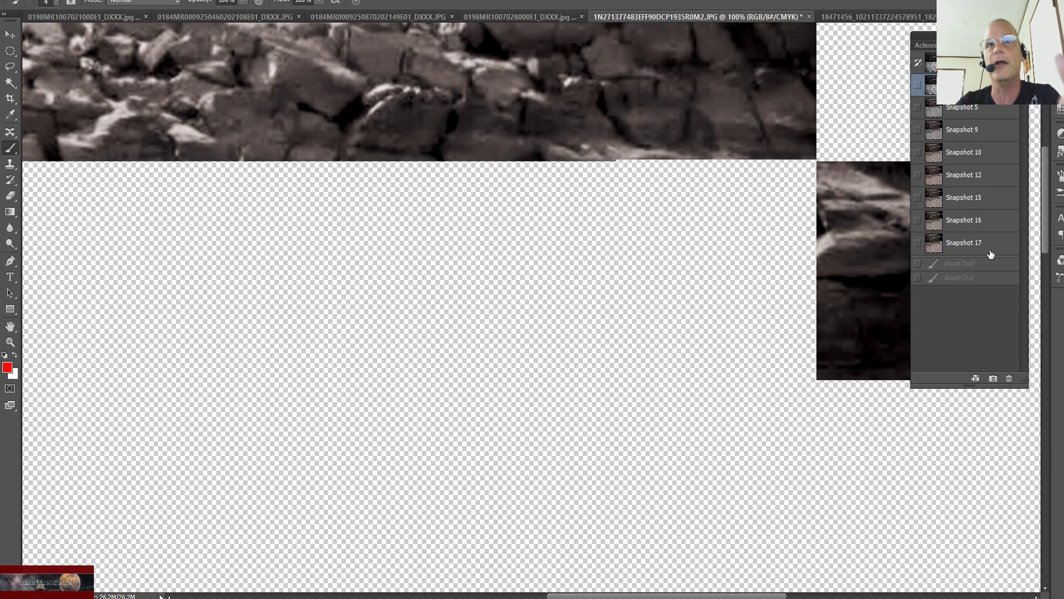
# Circle two dark areas at the cliff's base in red at 50% zoom, adding a small circle and an L-shaped mark inside them.
pyautogui.hotkey('ctrl', '-')
pyautogui.hotkey('ctrl', '-')
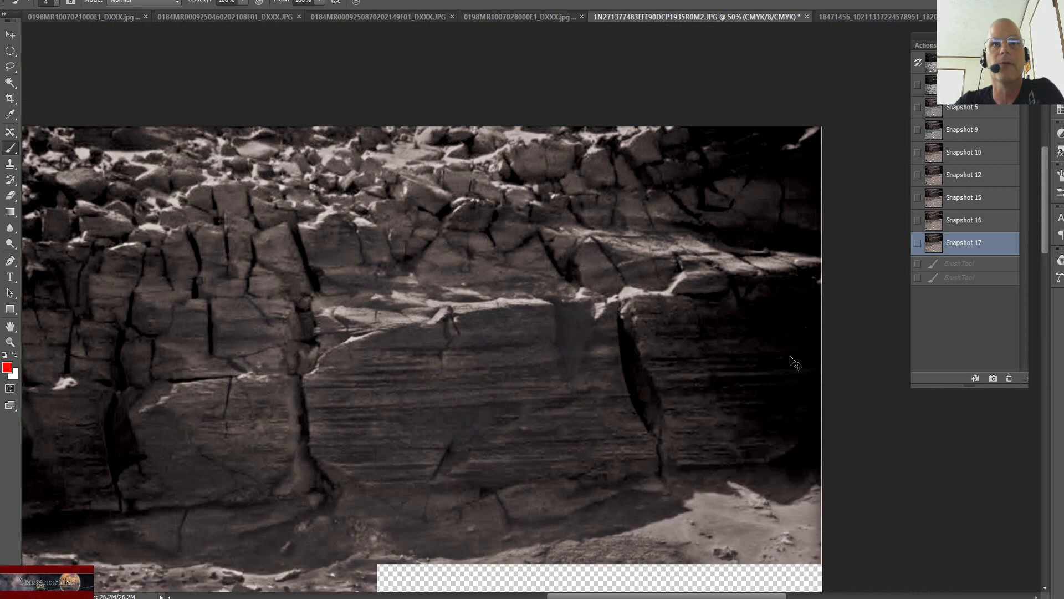
pyautogui.scroll(-5, 721, 372)
pyautogui.scroll(-3, 700, 377)
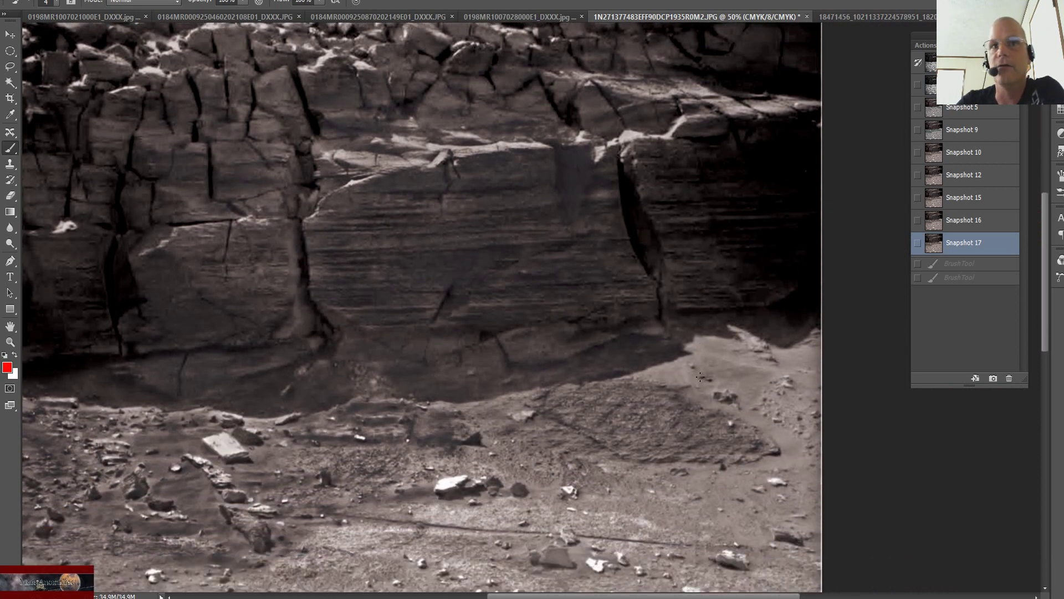
pyautogui.moveTo(481, 295)
pyautogui.mouseDown()
pyautogui.moveTo(428, 327)
pyautogui.moveTo(422, 346)
pyautogui.moveTo(434, 370)
pyautogui.moveTo(592, 356)
pyautogui.moveTo(640, 302)
pyautogui.moveTo(582, 276)
pyautogui.moveTo(459, 294)
pyautogui.mouseUp()
pyautogui.moveTo(161, 305)
pyautogui.mouseDown()
pyautogui.moveTo(75, 342)
pyautogui.moveTo(131, 383)
pyautogui.moveTo(247, 377)
pyautogui.moveTo(317, 348)
pyautogui.moveTo(322, 311)
pyautogui.moveTo(187, 284)
pyautogui.moveTo(141, 303)
pyautogui.mouseUp()
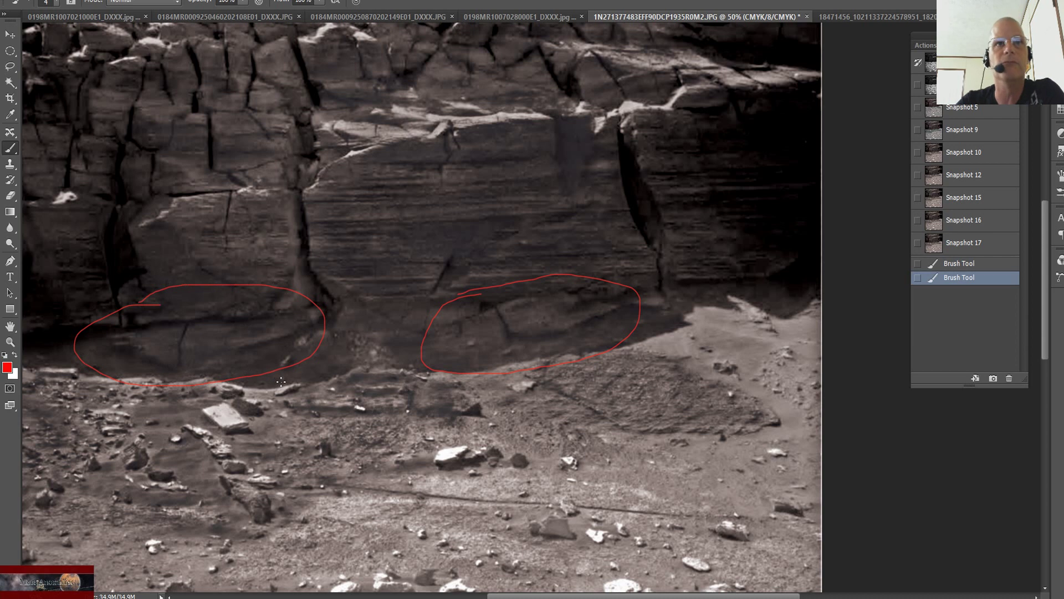
pyautogui.moveTo(99, 338)
pyautogui.mouseDown()
pyautogui.moveTo(148, 357)
pyautogui.moveTo(148, 321)
pyautogui.moveTo(102, 332)
pyautogui.mouseUp()
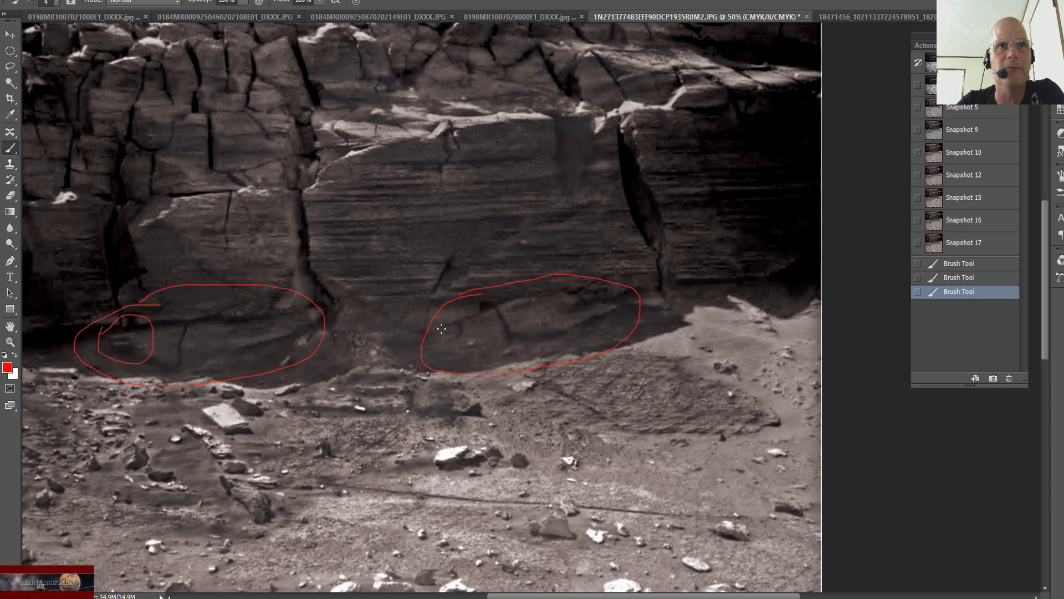
pyautogui.moveTo(441, 351); pyautogui.dragTo(458, 359)
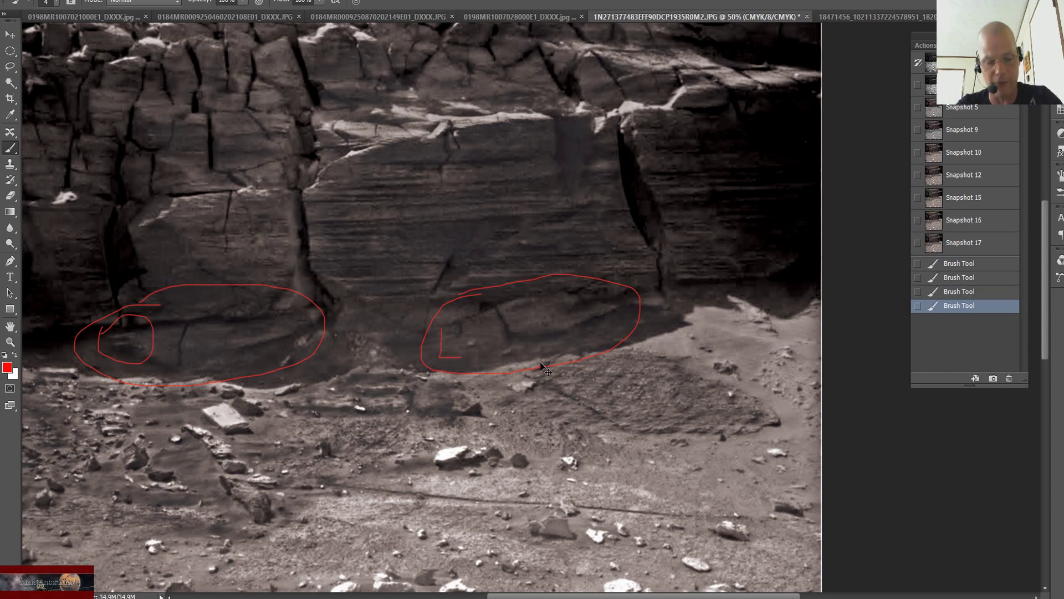
# Restore Snapshot 17 and redraw the L-shaped mark with added red strokes on the dark cliff base at 100% zoom.
pyautogui.scroll(1, 549, 368)
pyautogui.scroll(2, 549, 369)
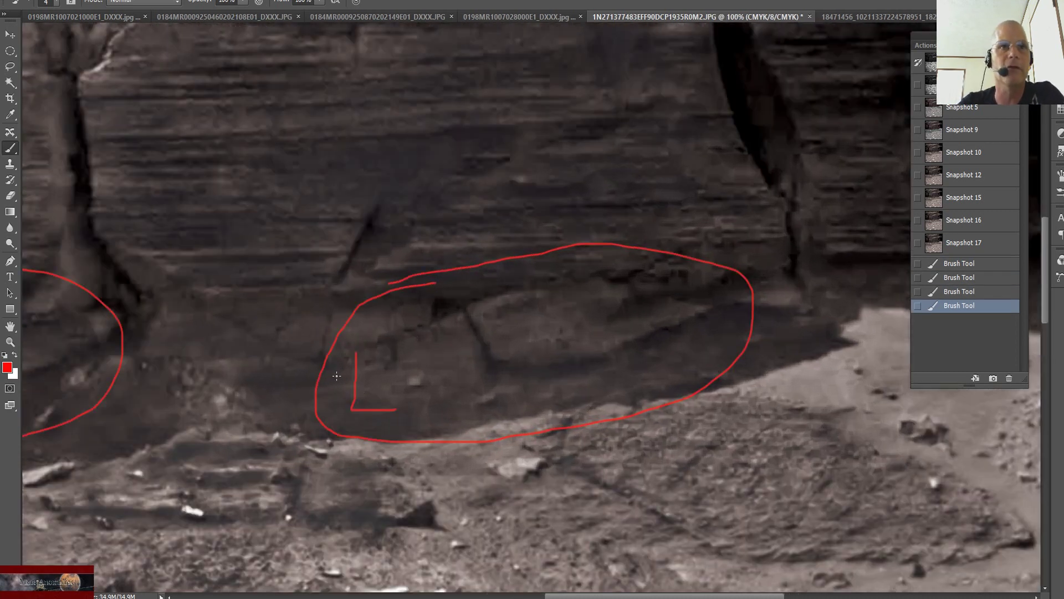
pyautogui.click(977, 246)
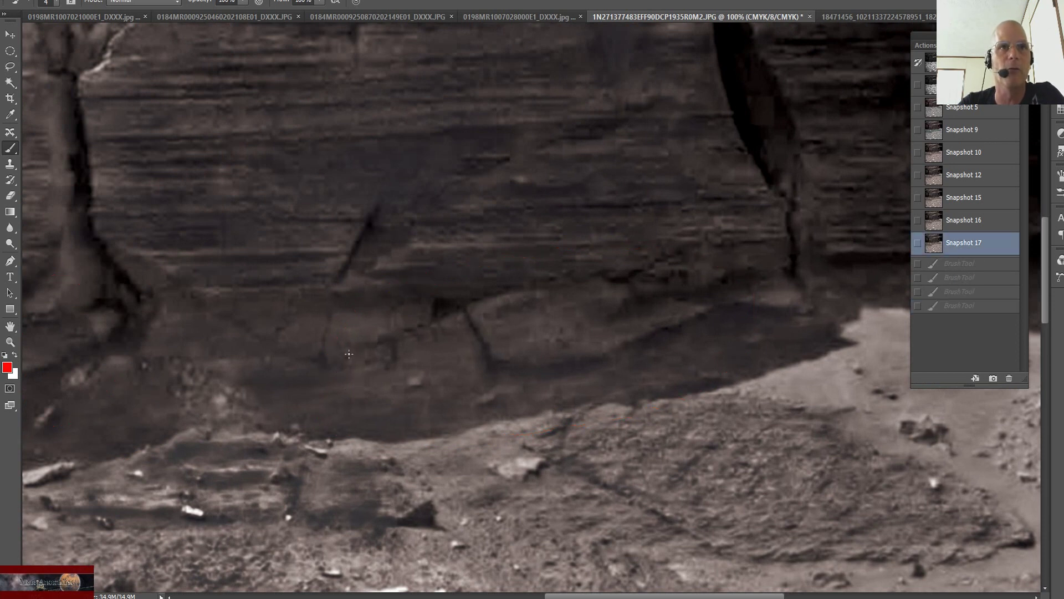
pyautogui.moveTo(348, 349)
pyautogui.mouseDown()
pyautogui.moveTo(353, 412)
pyautogui.moveTo(384, 410)
pyautogui.mouseUp()
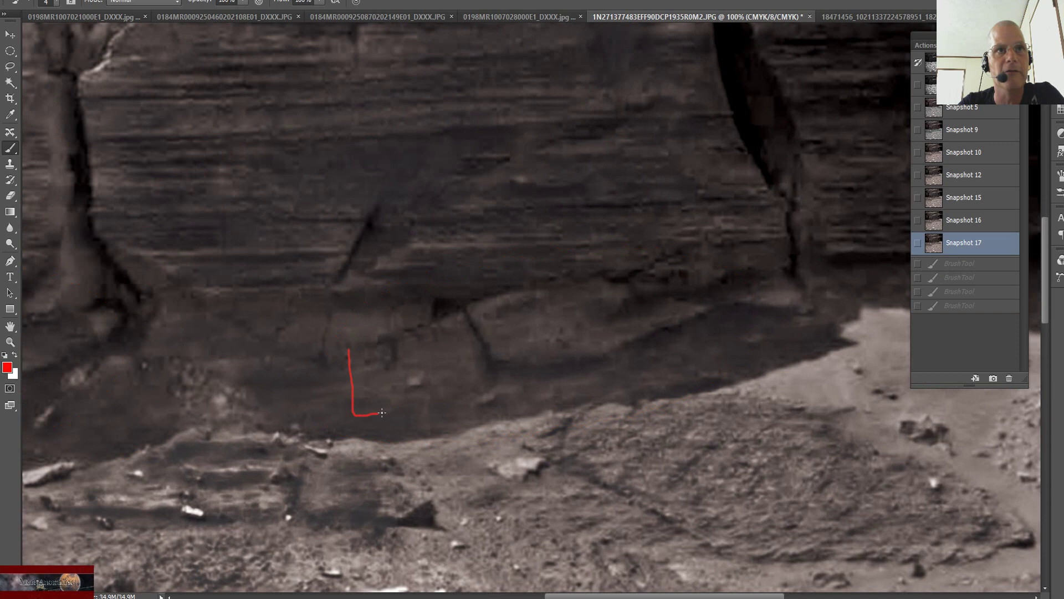
pyautogui.moveTo(365, 349); pyautogui.dragTo(365, 382)
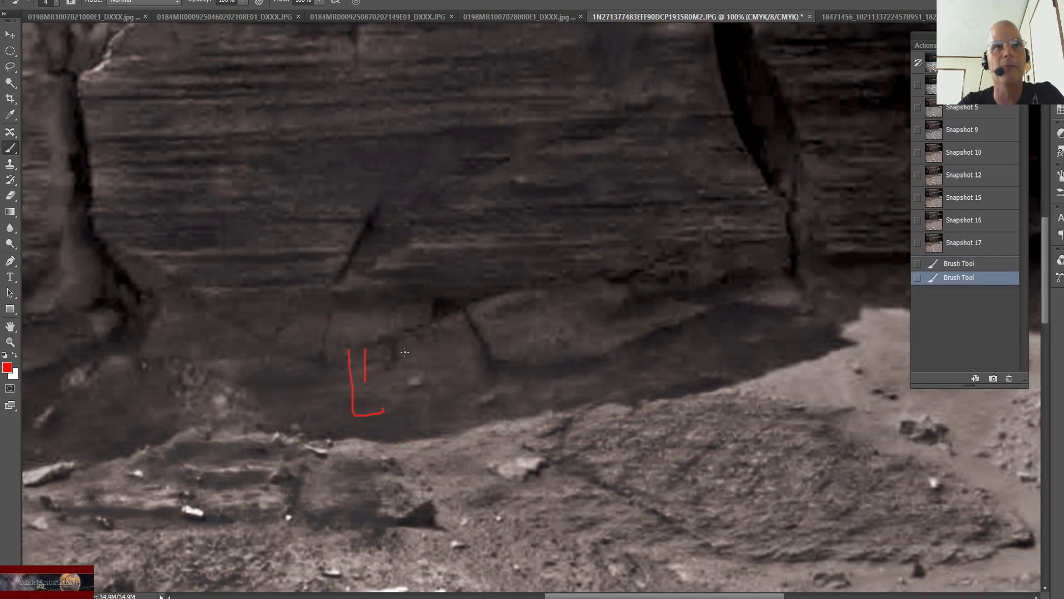
pyautogui.moveTo(364, 346)
pyautogui.mouseDown()
pyautogui.moveTo(391, 331)
pyautogui.moveTo(393, 304)
pyautogui.moveTo(329, 319)
pyautogui.moveTo(372, 329)
pyautogui.moveTo(325, 361)
pyautogui.mouseUp()
# Undo the red brush marks along the cliff's base at 50% zoom.
pyautogui.scroll(-5, 489, 421)
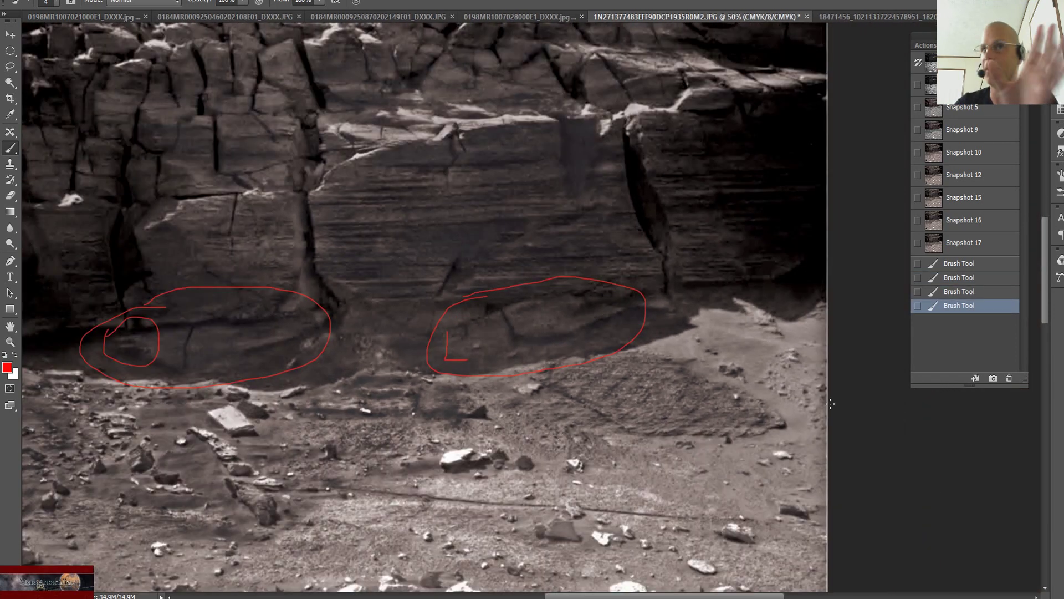
pyautogui.hotkey('ctrl', 'alt', 'z')
pyautogui.hotkey('ctrl', 'alt', 'z')
pyautogui.hotkey('ctrl', 'alt', 'z')
pyautogui.hotkey('ctrl', 'alt', 'z')
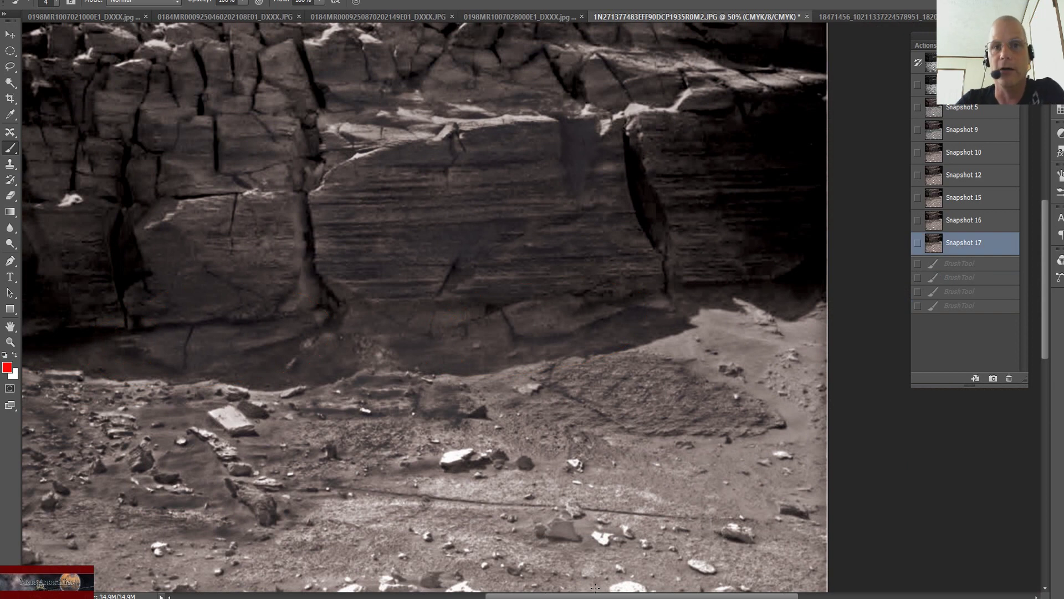
# Outline the pale flat slab and its front end in red at 100% zoom, and mark the small layered rock in the nearby rubble.
pyautogui.hscroll(-5, 447, 582)
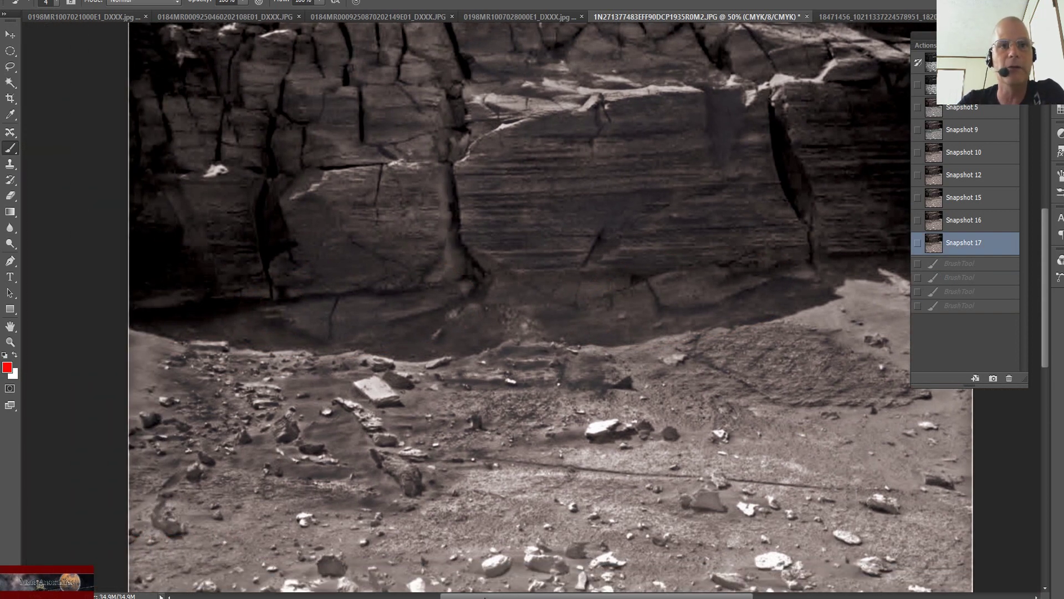
pyautogui.moveTo(485, 597); pyautogui.dragTo(442, 597)
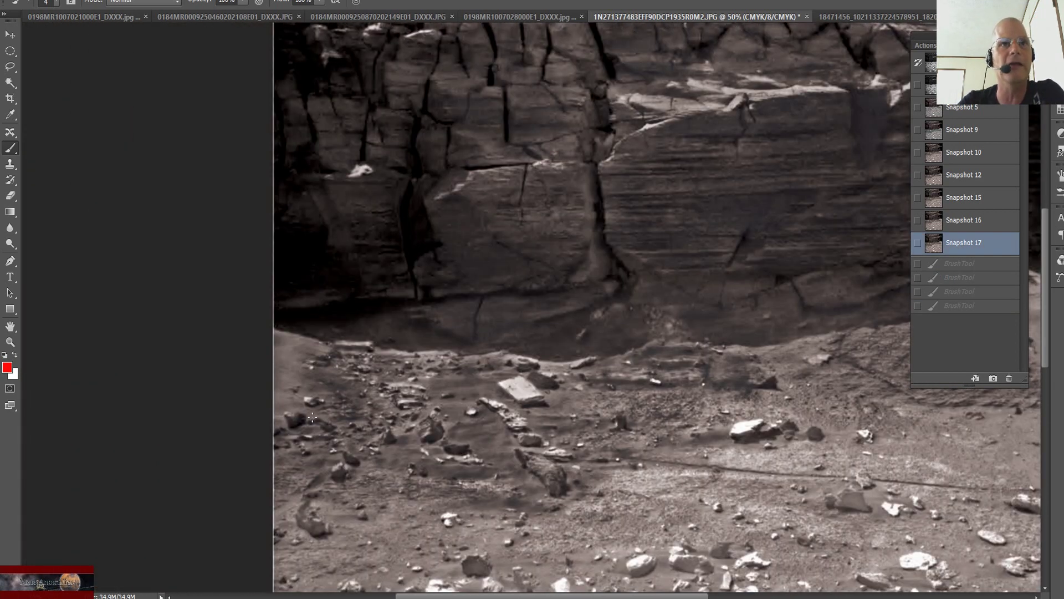
pyautogui.scroll(2, 313, 416)
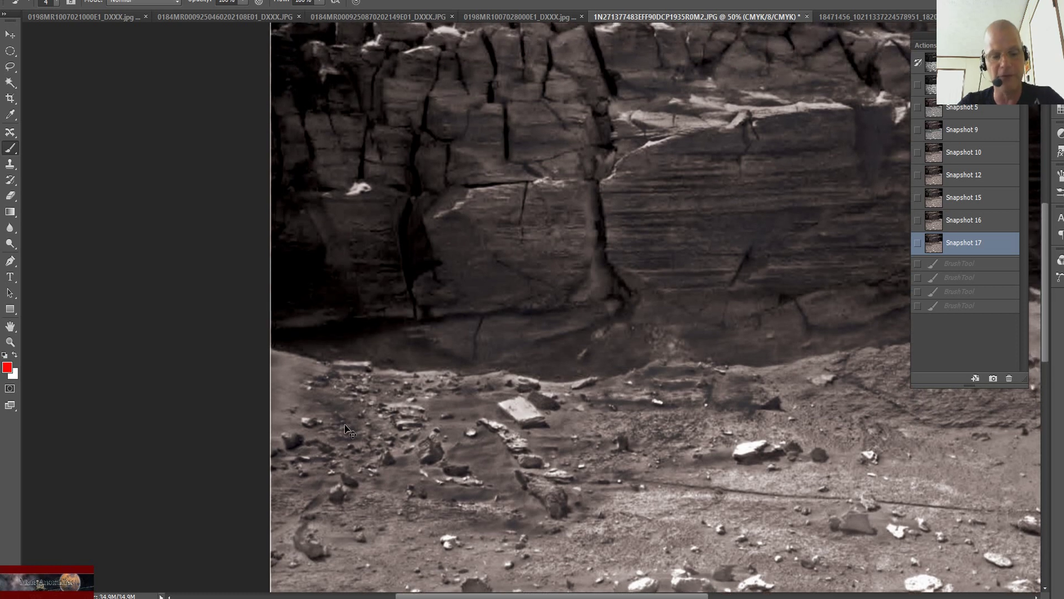
pyautogui.scroll(2, 344, 429)
pyautogui.scroll(-2, 487, 393)
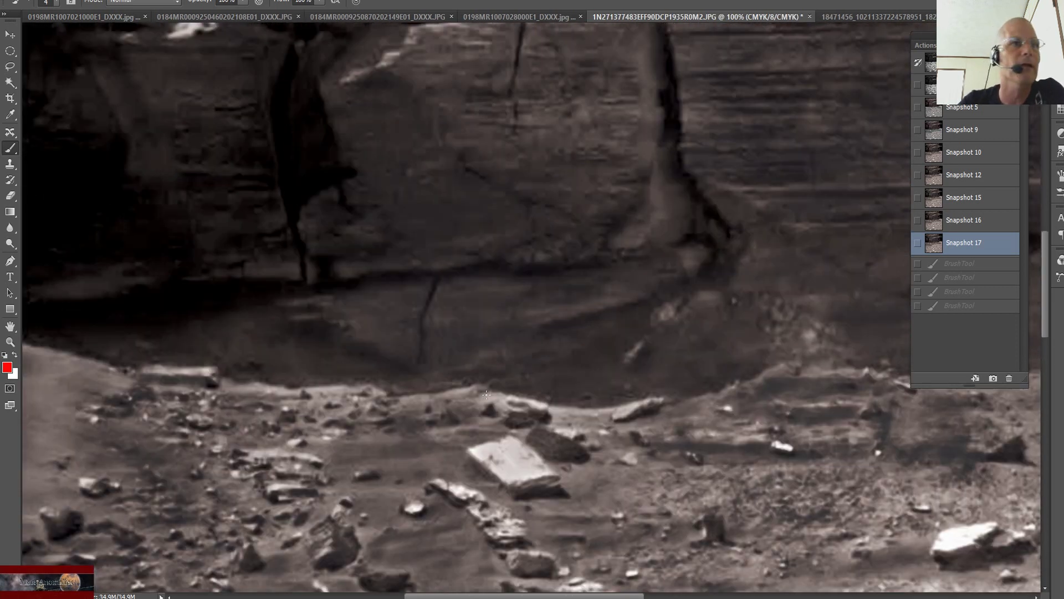
pyautogui.scroll(-1, 487, 393)
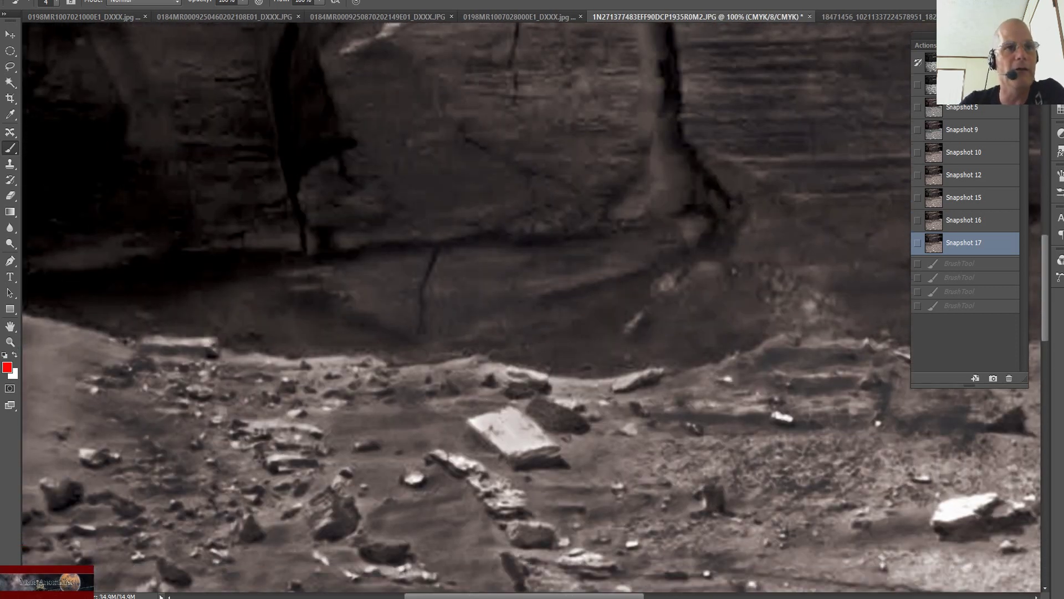
pyautogui.moveTo(258, 442)
pyautogui.mouseDown()
pyautogui.moveTo(268, 466)
pyautogui.moveTo(320, 463)
pyautogui.moveTo(278, 473)
pyautogui.mouseUp()
pyautogui.moveTo(516, 453)
pyautogui.mouseDown()
pyautogui.moveTo(520, 467)
pyautogui.moveTo(548, 456)
pyautogui.moveTo(516, 452)
pyautogui.moveTo(544, 455)
pyautogui.mouseUp()
pyautogui.moveTo(467, 419)
pyautogui.mouseDown()
pyautogui.moveTo(504, 456)
pyautogui.moveTo(469, 422)
pyautogui.moveTo(518, 404)
pyautogui.moveTo(555, 449)
pyautogui.mouseUp()
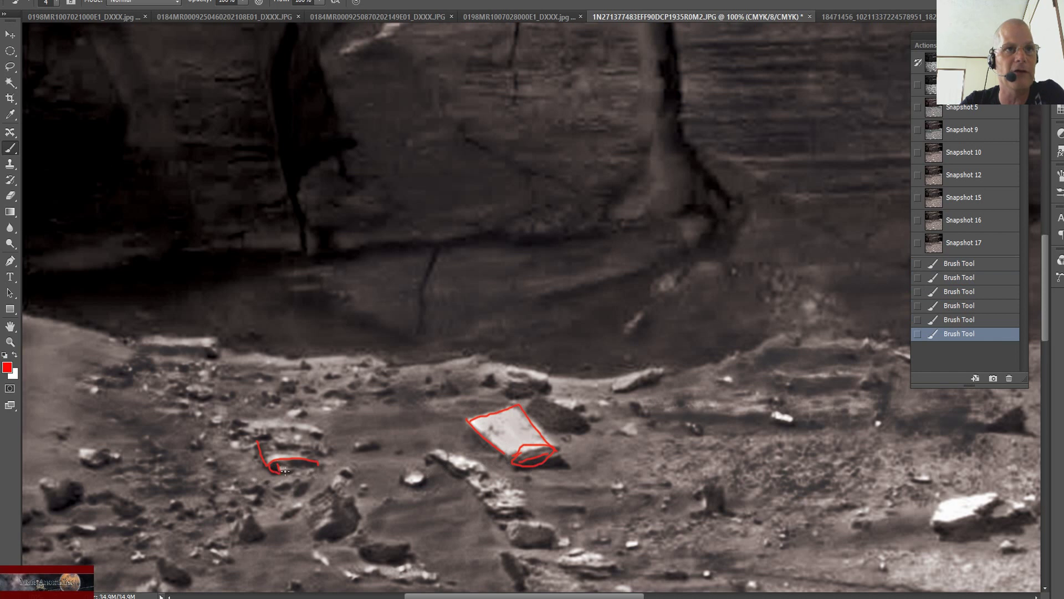
pyautogui.click(294, 468)
# Bring the slab and layered rock into view at 200% zoom and undo their red marks.
pyautogui.hotkey('ctrl', '+')
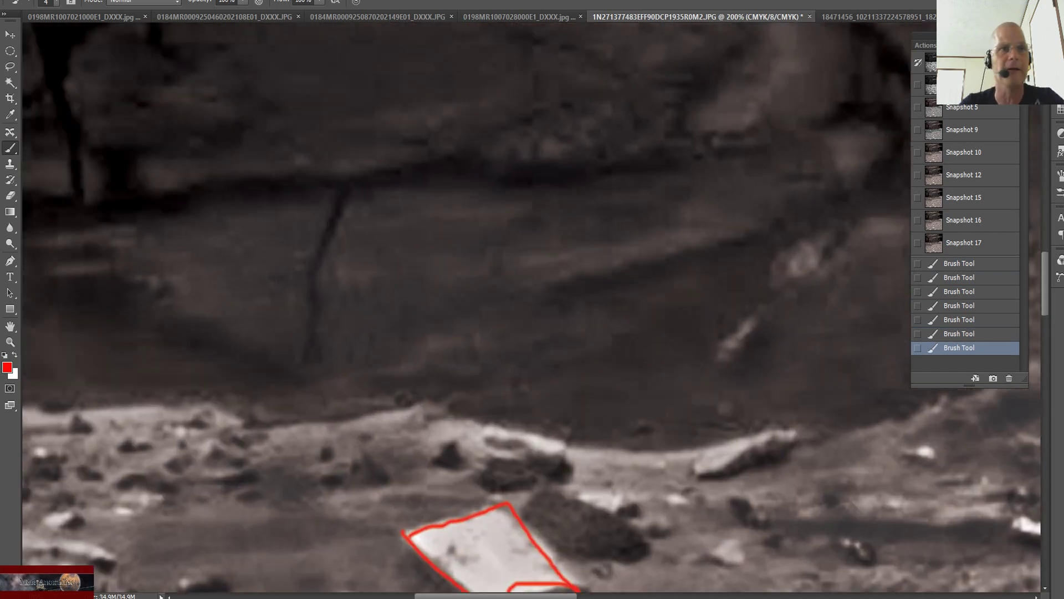
pyautogui.moveTo(561, 596); pyautogui.dragTo(519, 596)
pyautogui.scroll(-3, 492, 497)
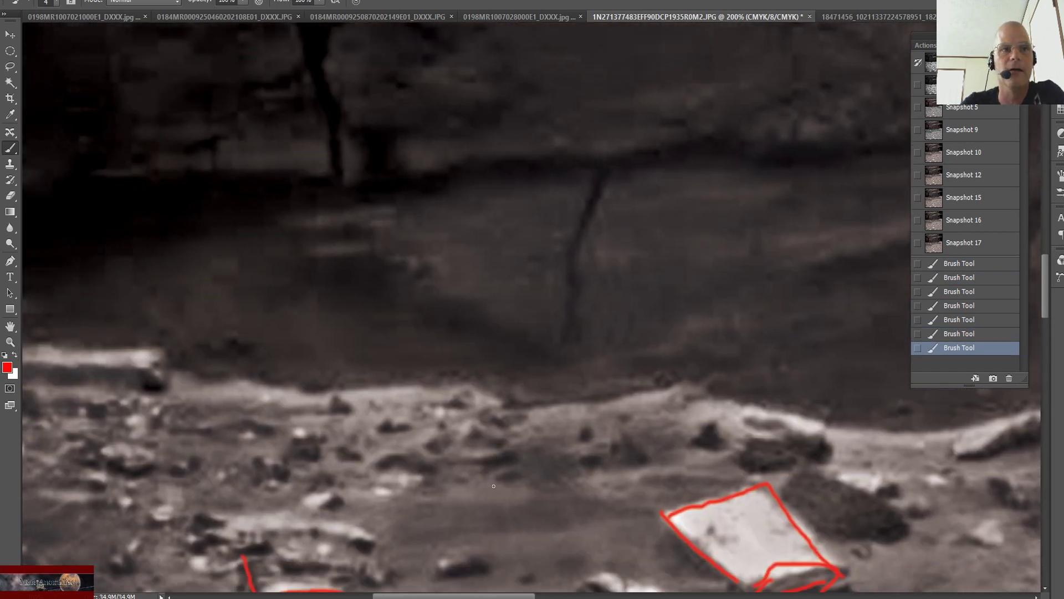
pyautogui.scroll(-1, 493, 497)
pyautogui.hotkey('ctrl', 'alt', 'z')
pyautogui.hotkey('ctrl', 'alt', 'z')
pyautogui.hotkey('ctrl', 'alt', 'z')
pyautogui.hotkey('ctrl', 'alt', 'z')
pyautogui.hotkey('ctrl', 'alt', 'z')
pyautogui.hotkey('ctrl', 'alt', 'z')
pyautogui.hotkey('ctrl', 'alt', 'z')
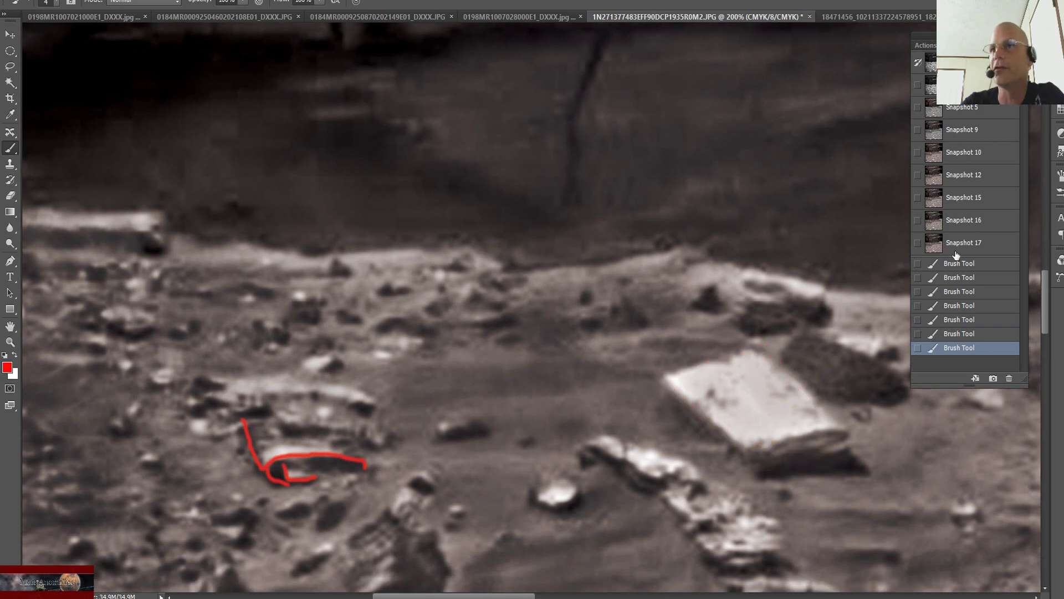
# Mark the small layered rock in the rubble in red, and clear the strokes by restoring Snapshot 17.
pyautogui.moveTo(240, 390)
pyautogui.mouseDown()
pyautogui.moveTo(215, 459)
pyautogui.moveTo(246, 523)
pyautogui.moveTo(371, 530)
pyautogui.moveTo(404, 432)
pyautogui.moveTo(307, 387)
pyautogui.moveTo(245, 402)
pyautogui.mouseUp()
pyautogui.moveTo(280, 464)
pyautogui.mouseDown()
pyautogui.moveTo(285, 480)
pyautogui.moveTo(352, 474)
pyautogui.mouseUp()
pyautogui.click(965, 246)
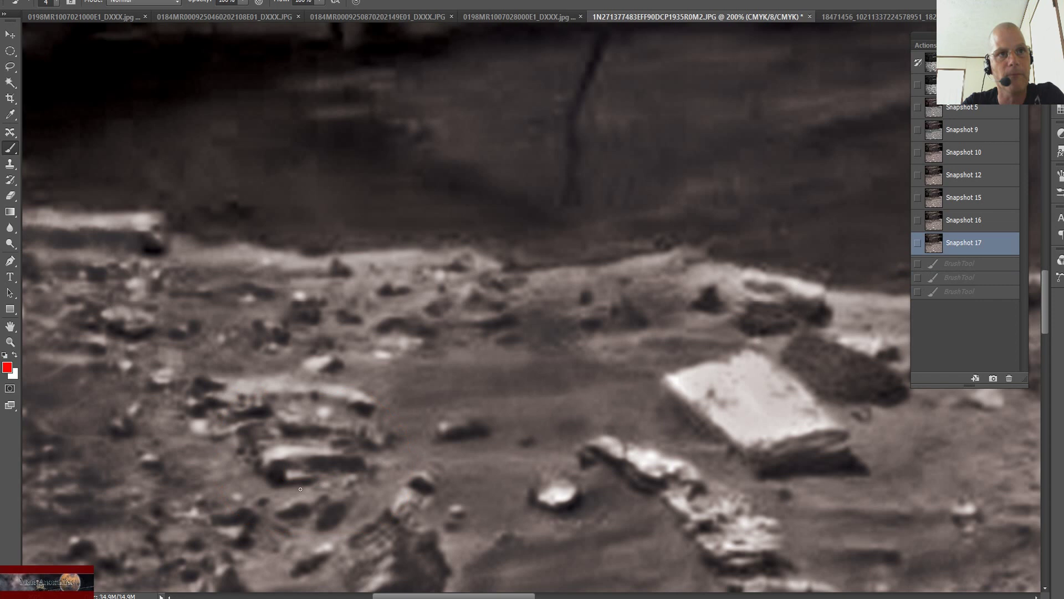
# Underline the layered rock's lower edge in red, and clear the strokes by going back to Snapshot 17.
pyautogui.moveTo(285, 469)
pyautogui.mouseDown()
pyautogui.moveTo(286, 480)
pyautogui.moveTo(367, 477)
pyautogui.mouseUp()
pyautogui.moveTo(292, 473); pyautogui.dragTo(322, 477)
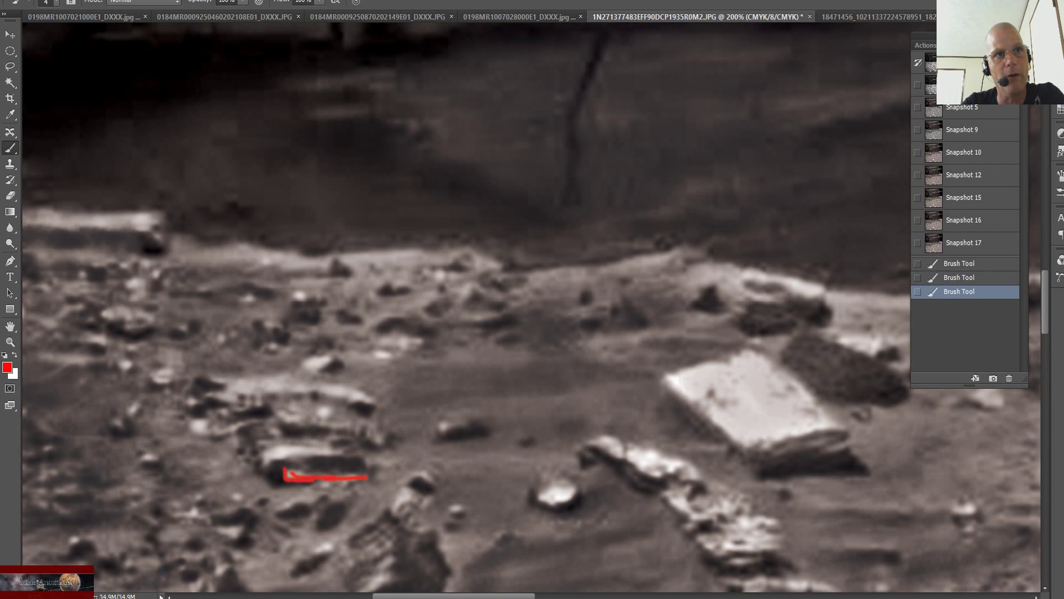
pyautogui.moveTo(352, 471); pyautogui.dragTo(356, 478)
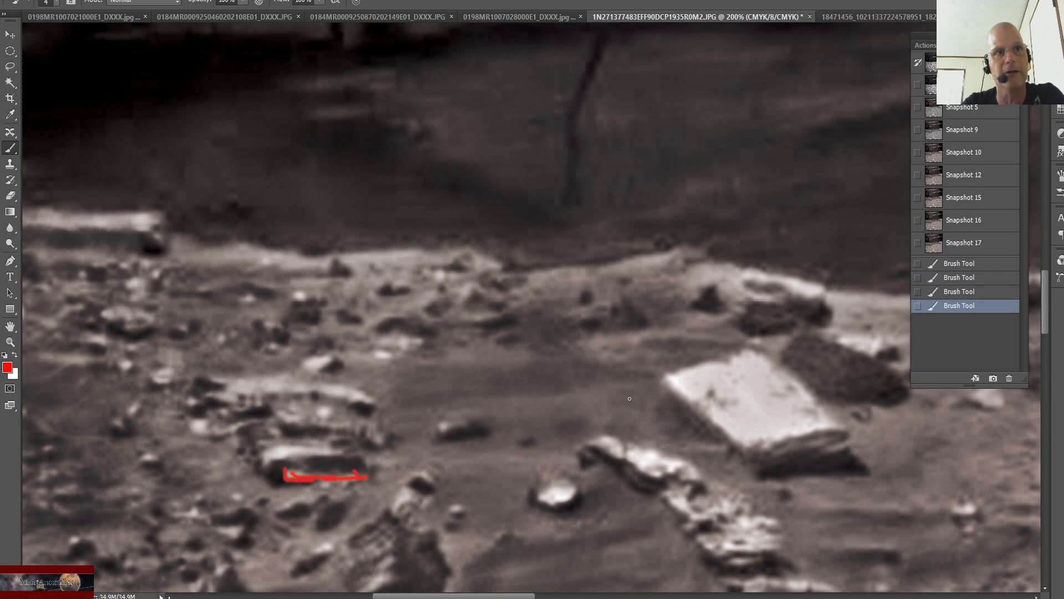
pyautogui.click(997, 250)
# Bracket the layered rock's lower edge in red and trace its front and side edges.
pyautogui.moveTo(355, 471); pyautogui.dragTo(357, 478)
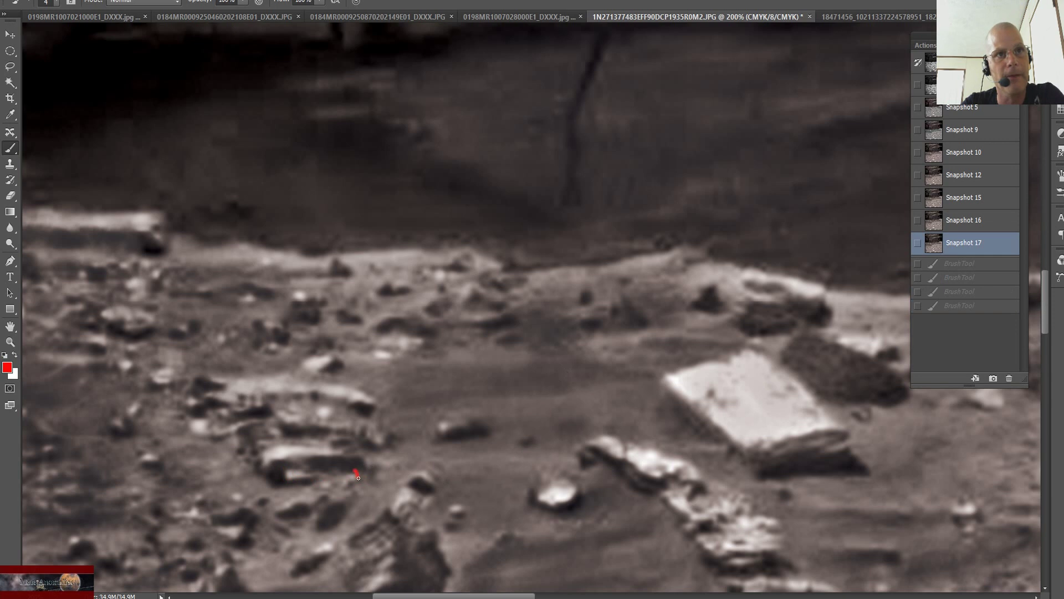
pyautogui.moveTo(286, 471)
pyautogui.mouseDown()
pyautogui.moveTo(288, 480)
pyautogui.moveTo(358, 478)
pyautogui.mouseUp()
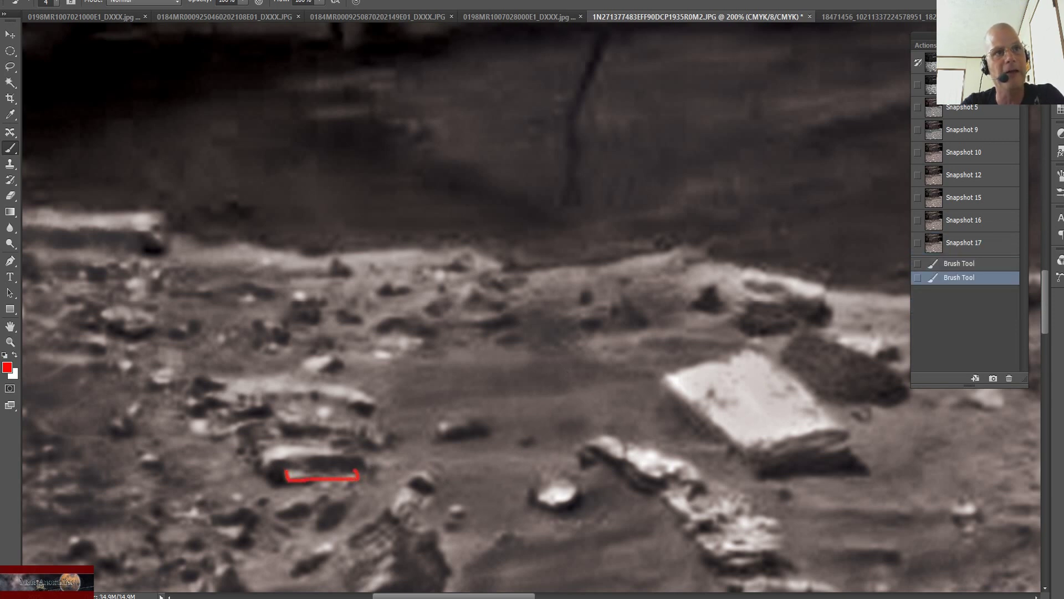
pyautogui.moveTo(246, 426)
pyautogui.mouseDown()
pyautogui.moveTo(264, 475)
pyautogui.moveTo(286, 480)
pyautogui.moveTo(311, 460)
pyautogui.moveTo(361, 459)
pyautogui.moveTo(366, 469)
pyautogui.mouseUp()
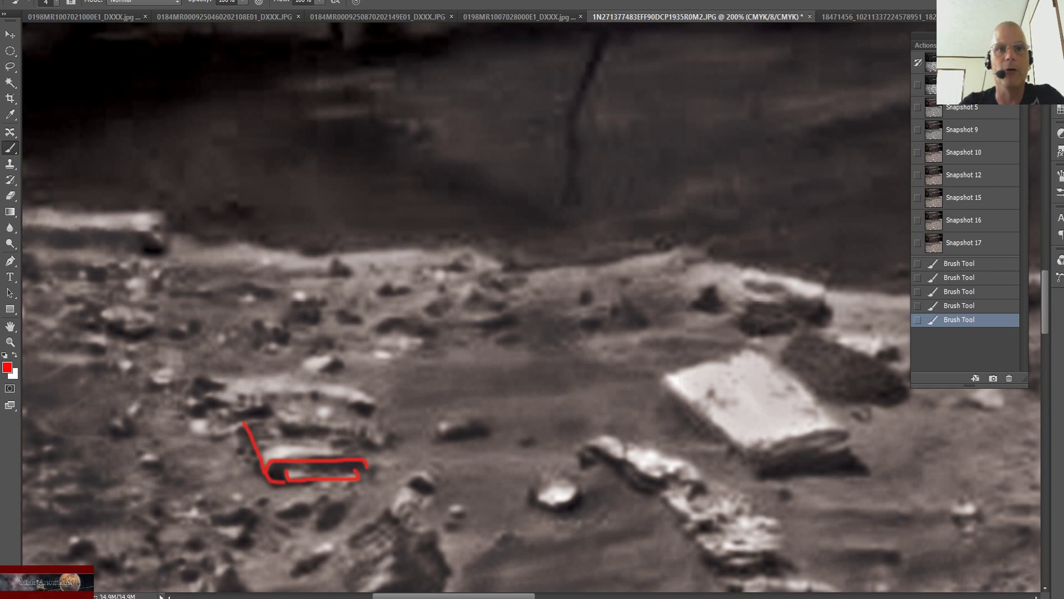
# Outline the long pale ledge at the rubble's upper edge in red, and clear all marks by restoring Snapshot 17.
pyautogui.moveTo(474, 597); pyautogui.dragTo(426, 597)
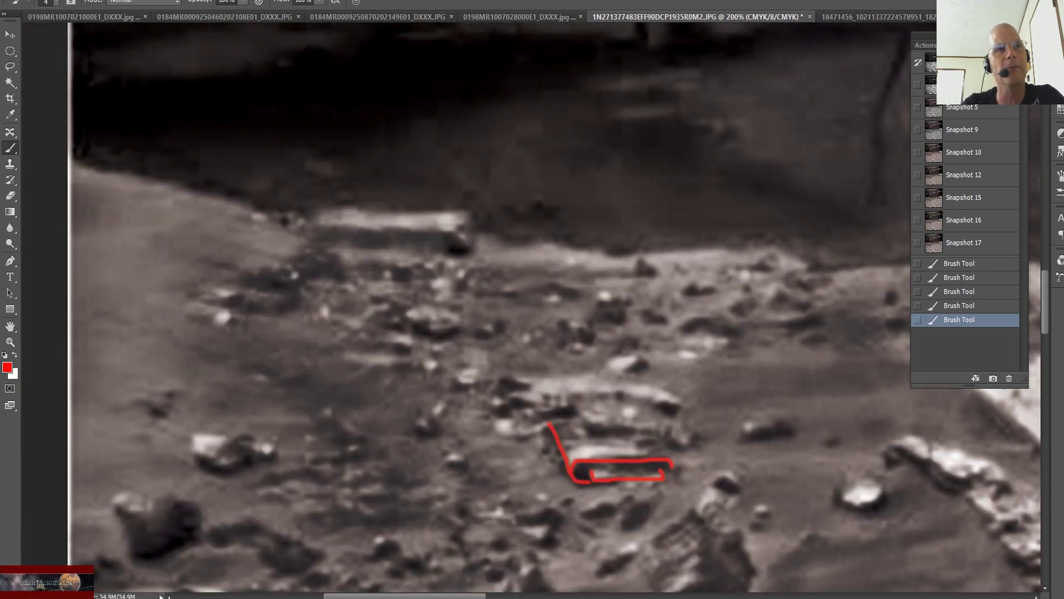
pyautogui.moveTo(418, 216)
pyautogui.mouseDown()
pyautogui.moveTo(439, 225)
pyautogui.moveTo(446, 249)
pyautogui.mouseUp()
pyautogui.moveTo(403, 209)
pyautogui.mouseDown()
pyautogui.moveTo(323, 210)
pyautogui.moveTo(303, 240)
pyautogui.mouseUp()
pyautogui.moveTo(448, 218); pyautogui.dragTo(459, 246)
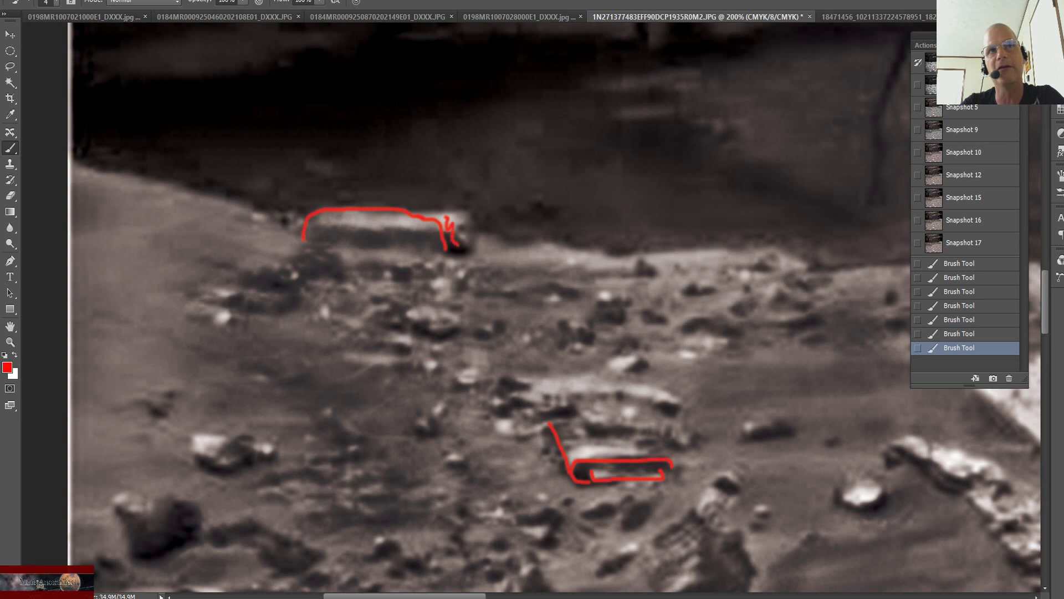
pyautogui.click(950, 252)
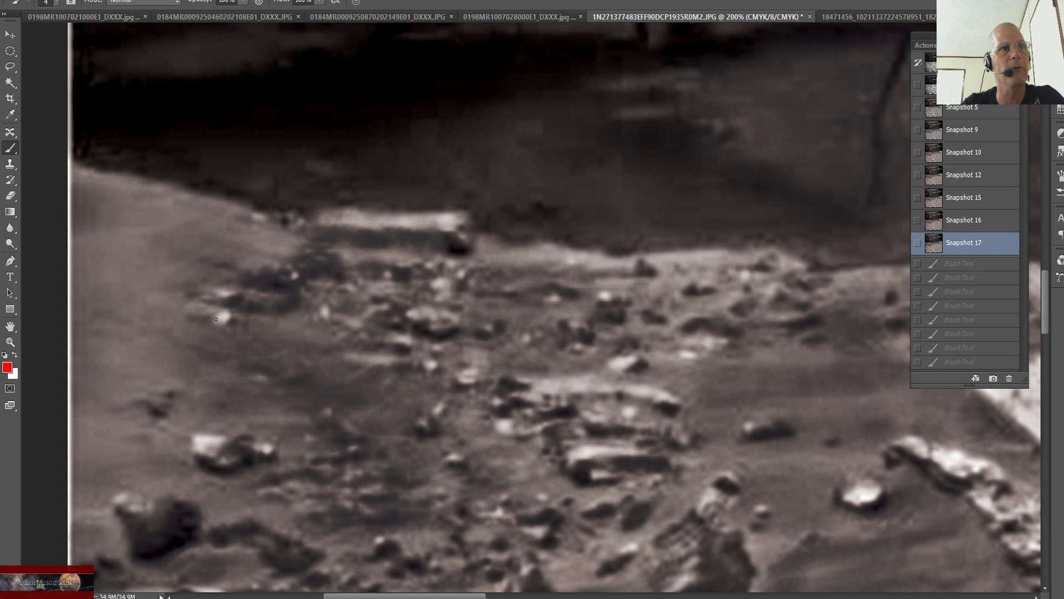
# Mark the small bright stone at the rubble's left edge in red, and restore Snapshot 17.
pyautogui.moveTo(225, 326)
pyautogui.mouseDown()
pyautogui.moveTo(221, 309)
pyautogui.moveTo(192, 305)
pyautogui.moveTo(181, 315)
pyautogui.moveTo(202, 324)
pyautogui.mouseUp()
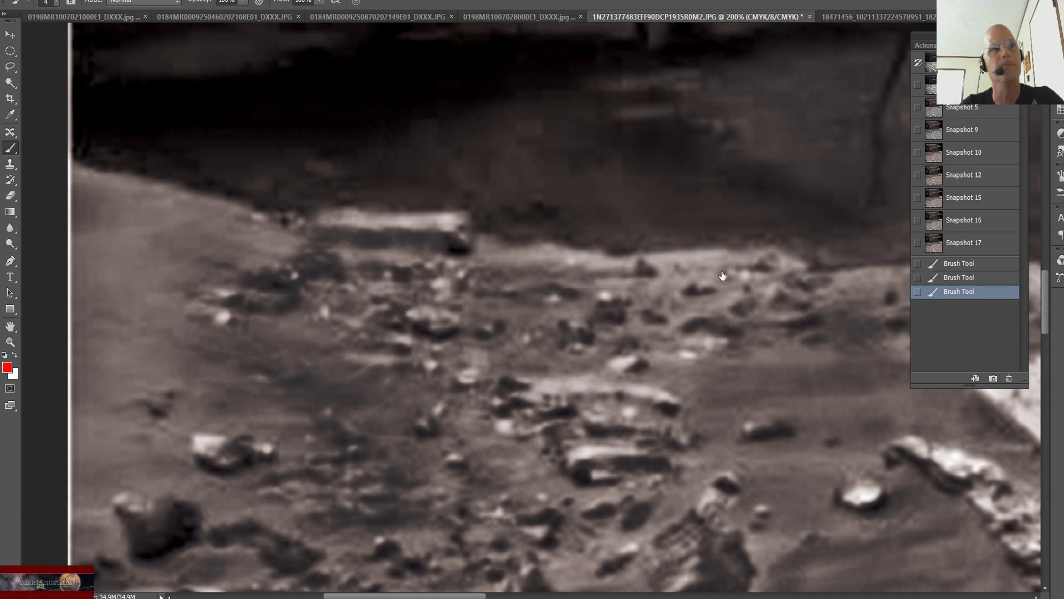
pyautogui.click(967, 248)
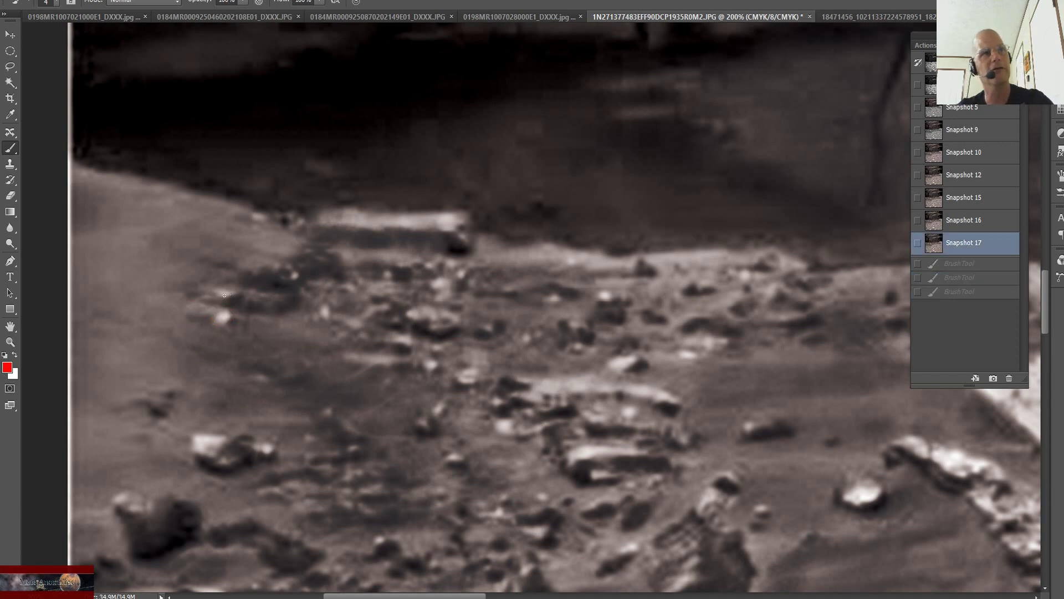
# Circle and dot the small dark rocks between the cliff base and the pale slab in red at 100% zoom, and clear the marks.
pyautogui.scroll(-3, 333, 327)
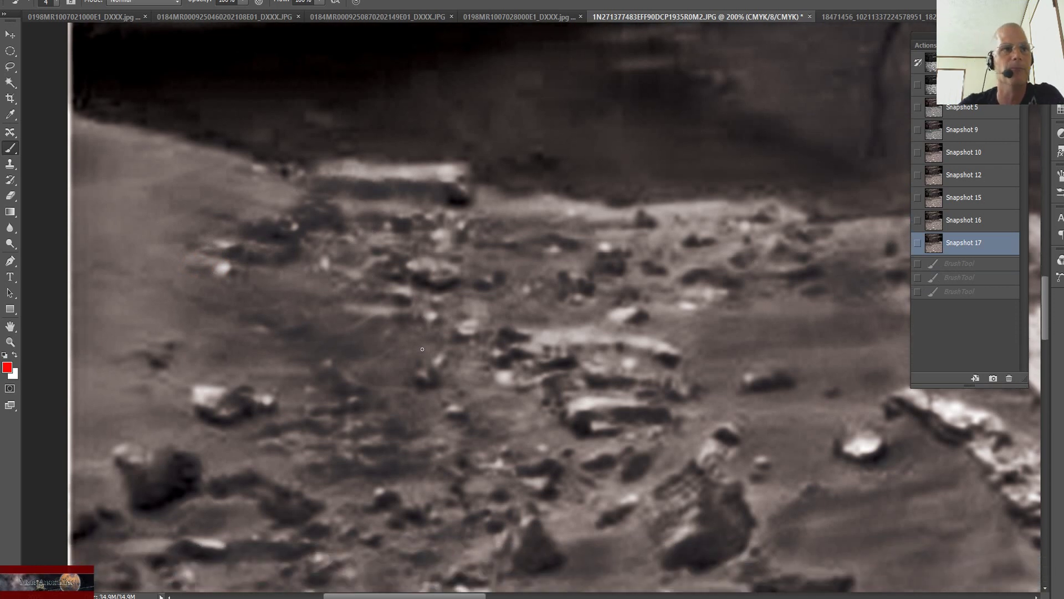
pyautogui.scroll(-1, 424, 354)
pyautogui.scroll(-1, 653, 471)
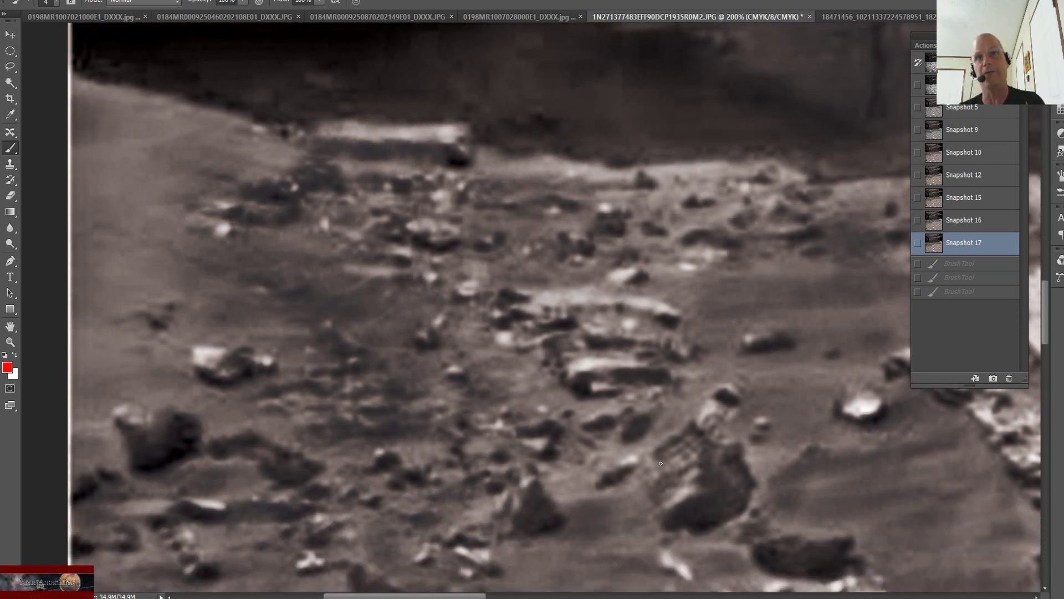
pyautogui.scroll(-2, 662, 466)
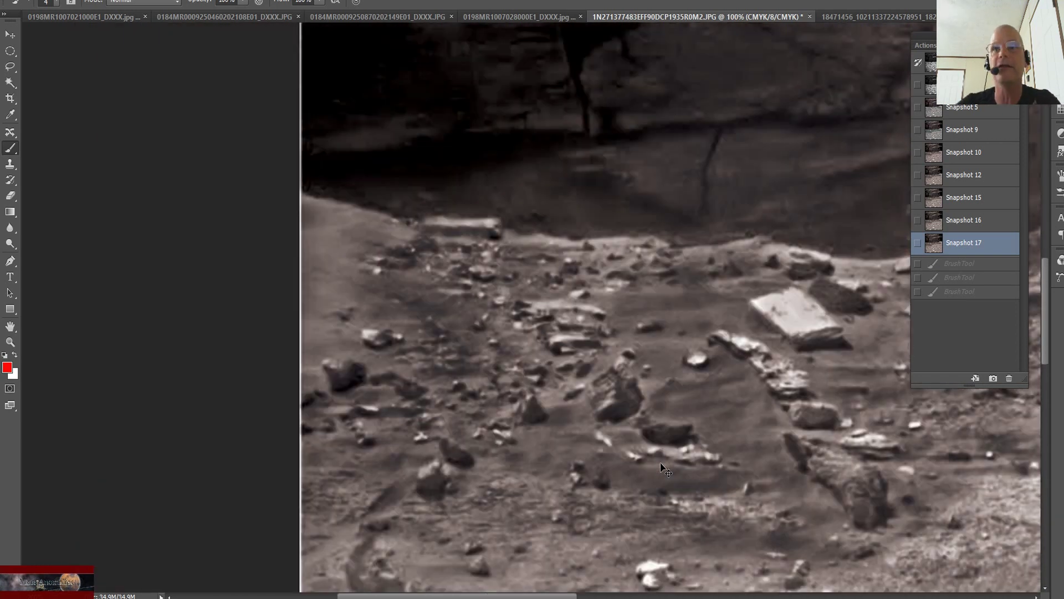
pyautogui.scroll(1, 844, 424)
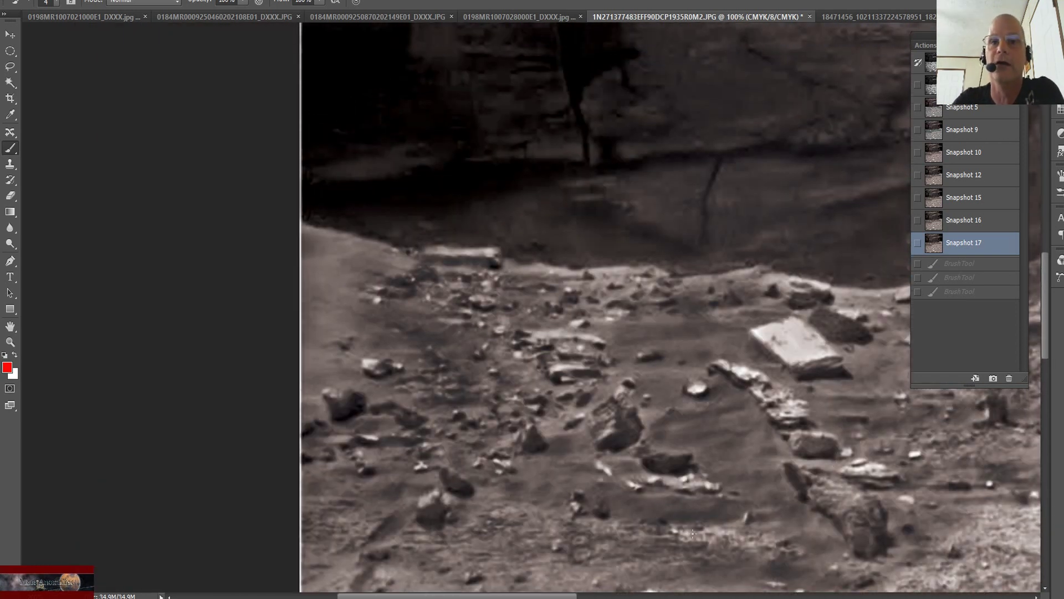
pyautogui.moveTo(562, 597); pyautogui.dragTo(590, 597)
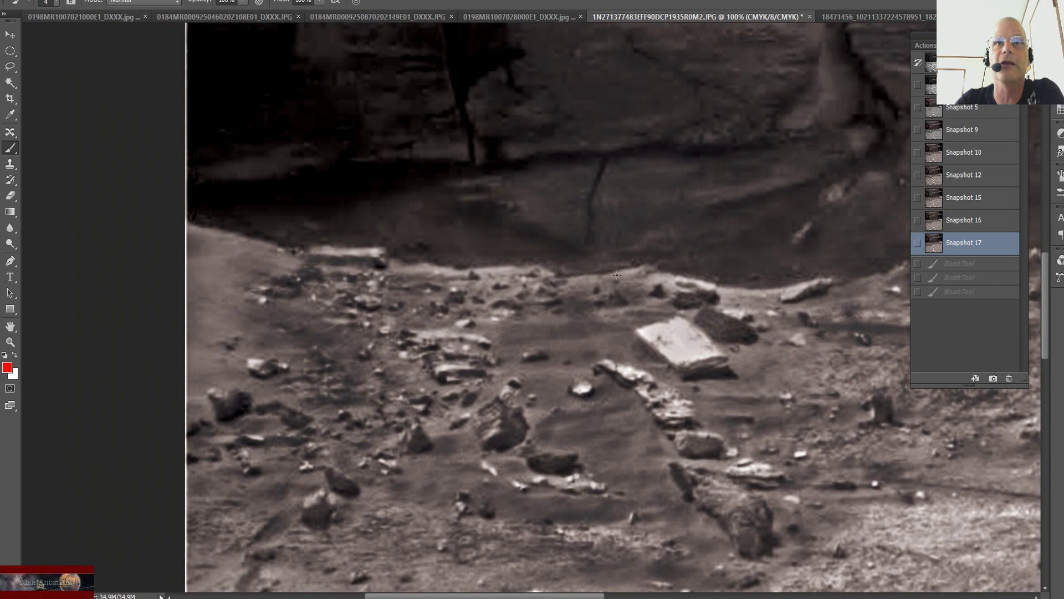
pyautogui.moveTo(590, 268)
pyautogui.mouseDown()
pyautogui.moveTo(593, 324)
pyautogui.moveTo(635, 304)
pyautogui.moveTo(629, 273)
pyautogui.moveTo(594, 266)
pyautogui.mouseUp()
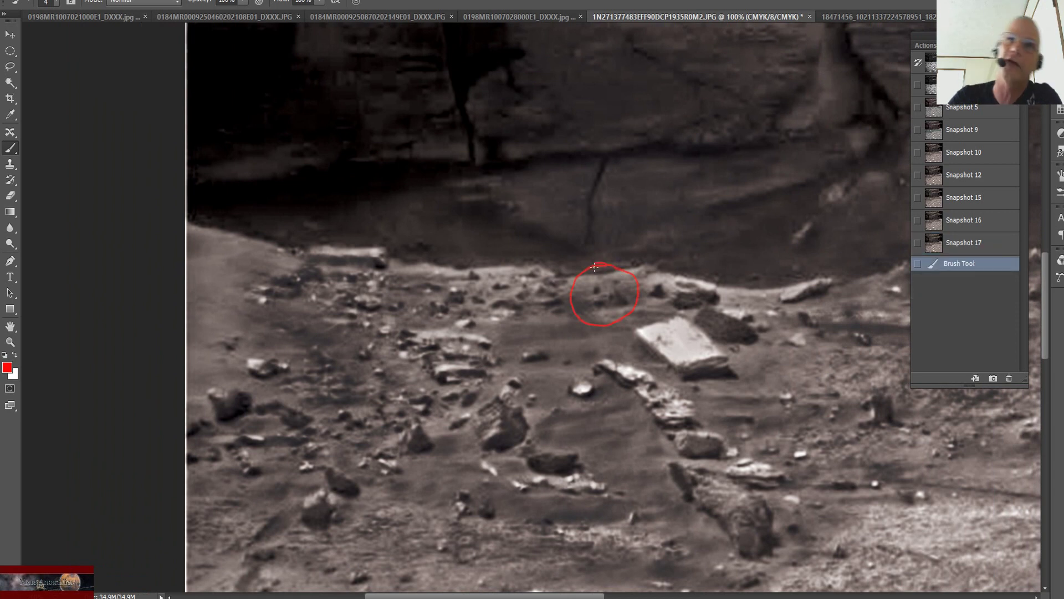
pyautogui.click(597, 289)
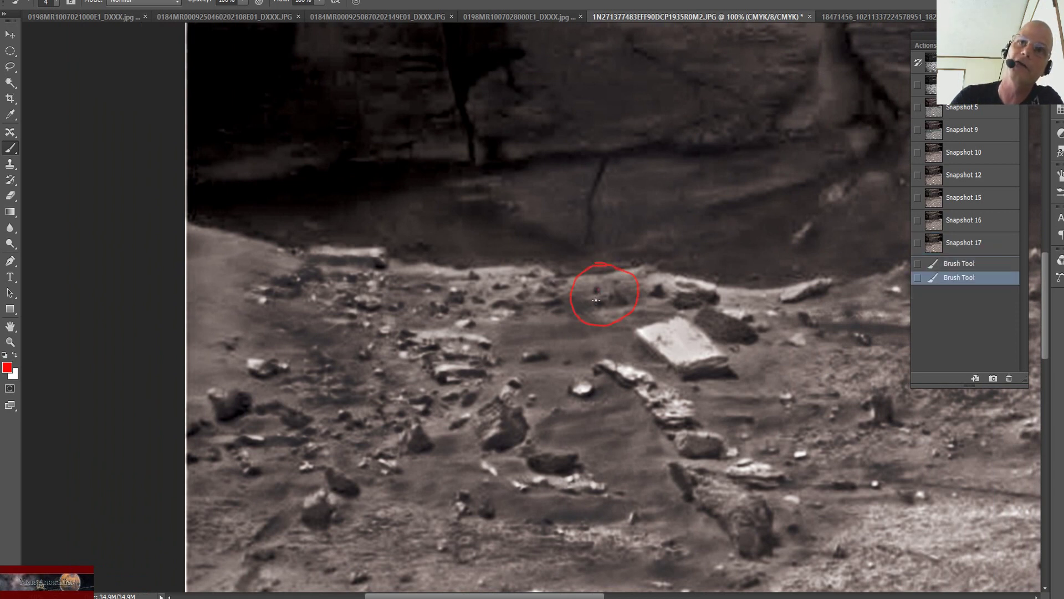
pyautogui.click(597, 305)
pyautogui.click(618, 295)
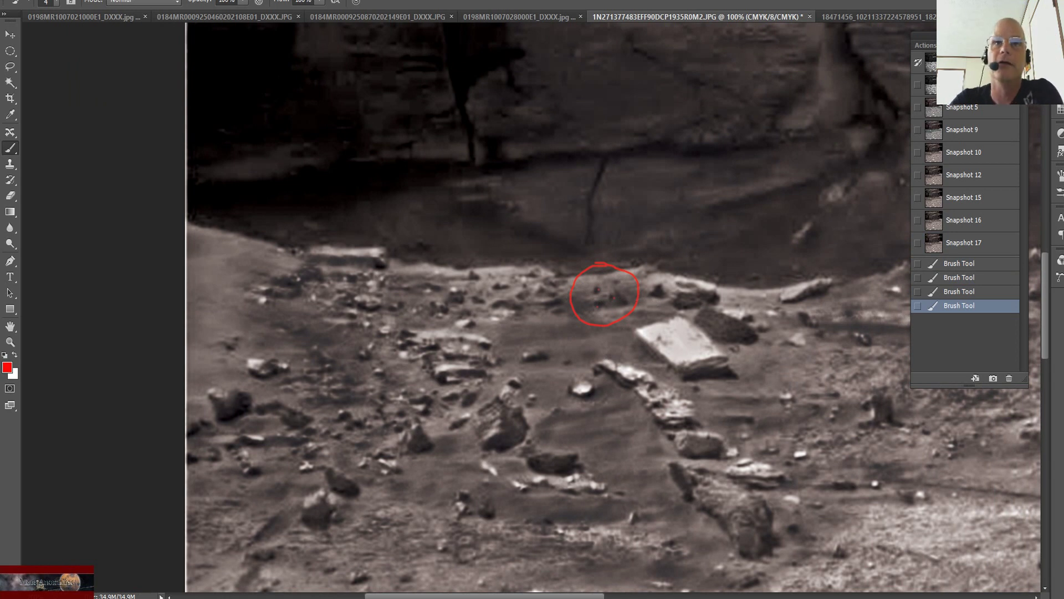
pyautogui.click(977, 244)
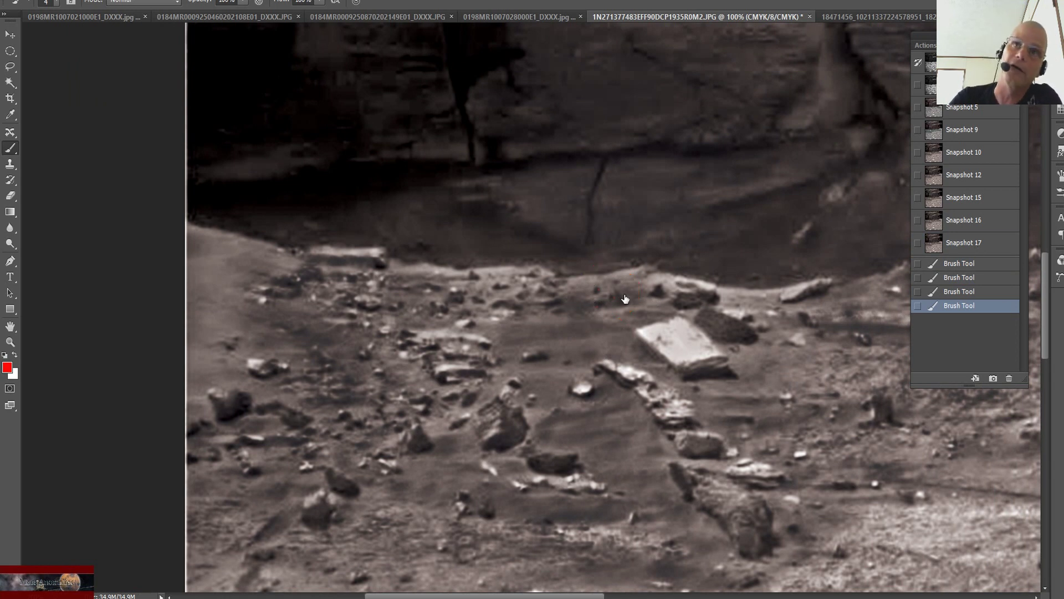
pyautogui.moveTo(597, 266)
pyautogui.mouseDown()
pyautogui.moveTo(573, 282)
pyautogui.moveTo(606, 320)
pyautogui.mouseUp()
pyautogui.hotkey('ctrl', 'z')
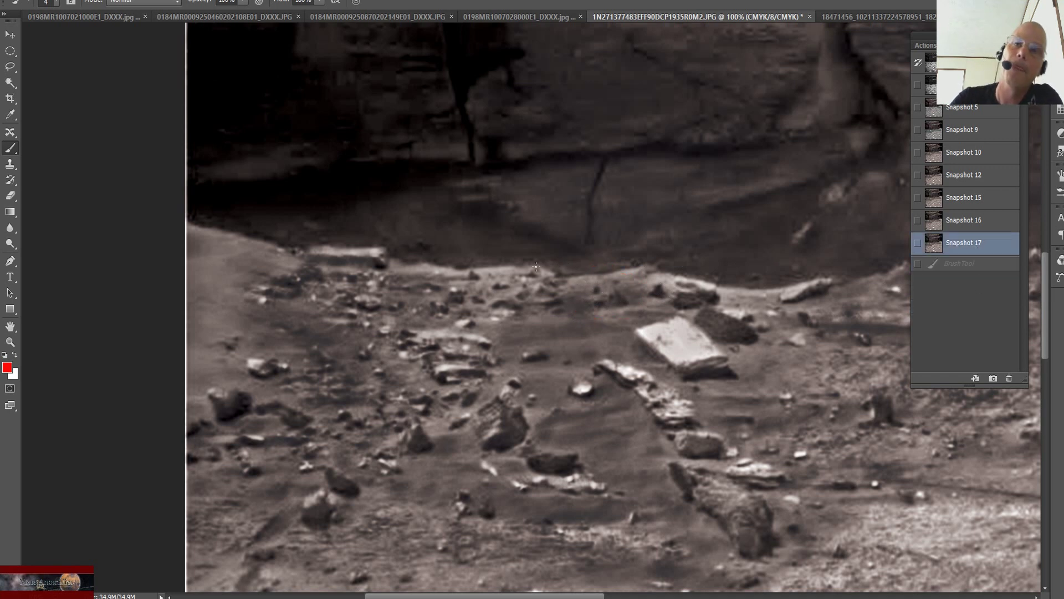
# Circle the bright white patch on the cliff face in red, inspect it at 200% zoom, and undo the circle.
pyautogui.scroll(5, 399, 267)
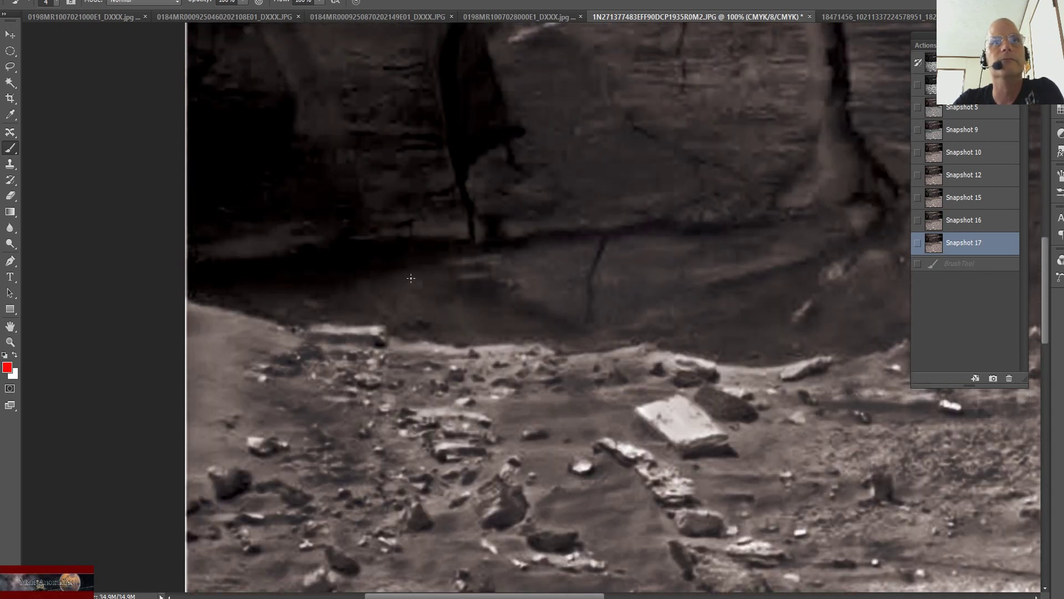
pyautogui.scroll(8, 426, 291)
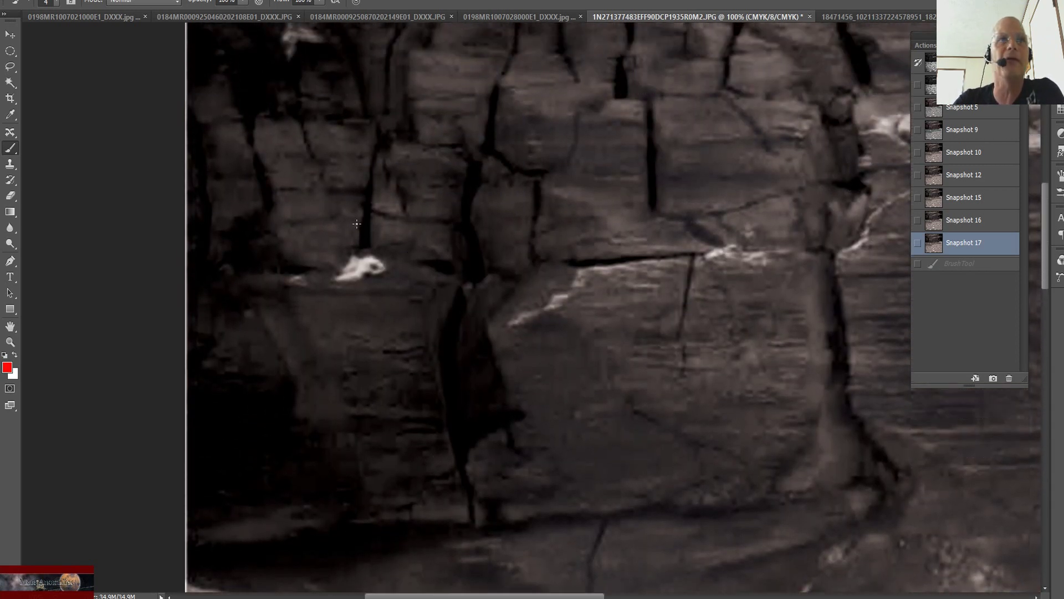
pyautogui.moveTo(345, 224)
pyautogui.mouseDown()
pyautogui.moveTo(327, 237)
pyautogui.moveTo(313, 309)
pyautogui.moveTo(404, 290)
pyautogui.moveTo(373, 228)
pyautogui.moveTo(326, 229)
pyautogui.mouseUp()
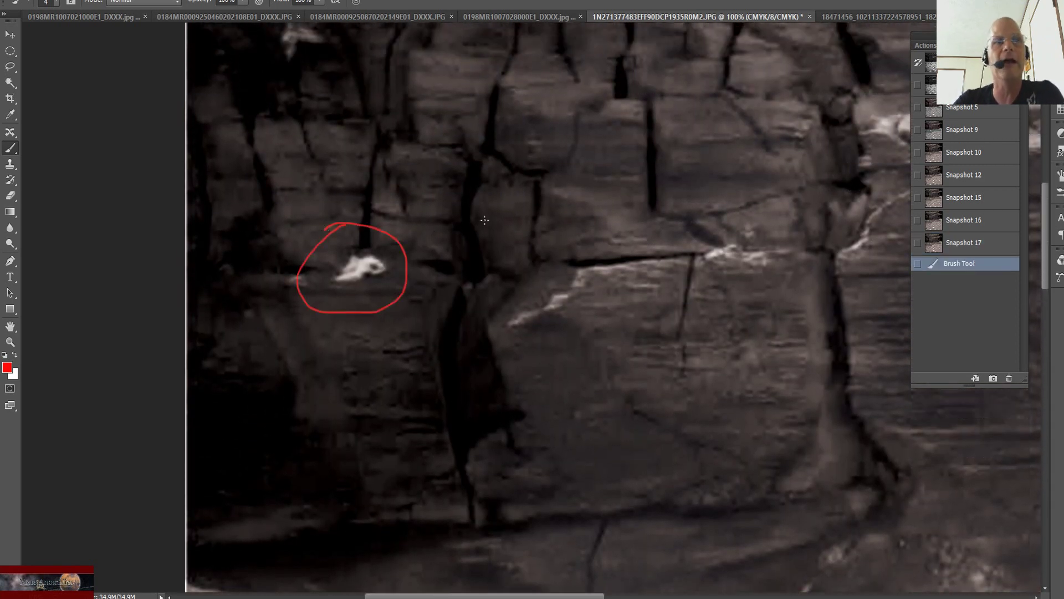
pyautogui.hotkey('ctrl', '+')
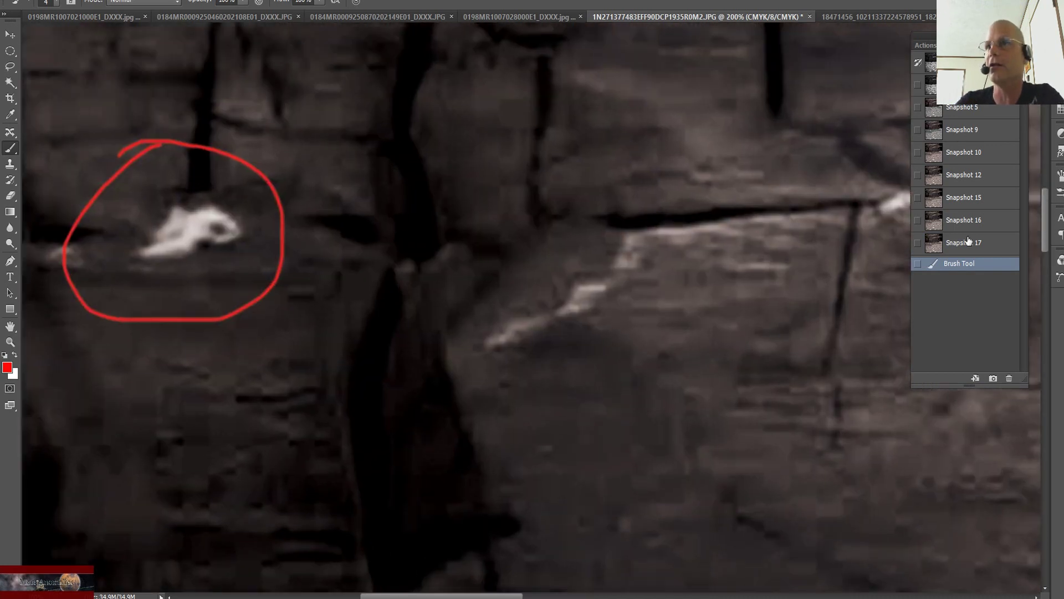
pyautogui.hotkey('ctrl', 'z')
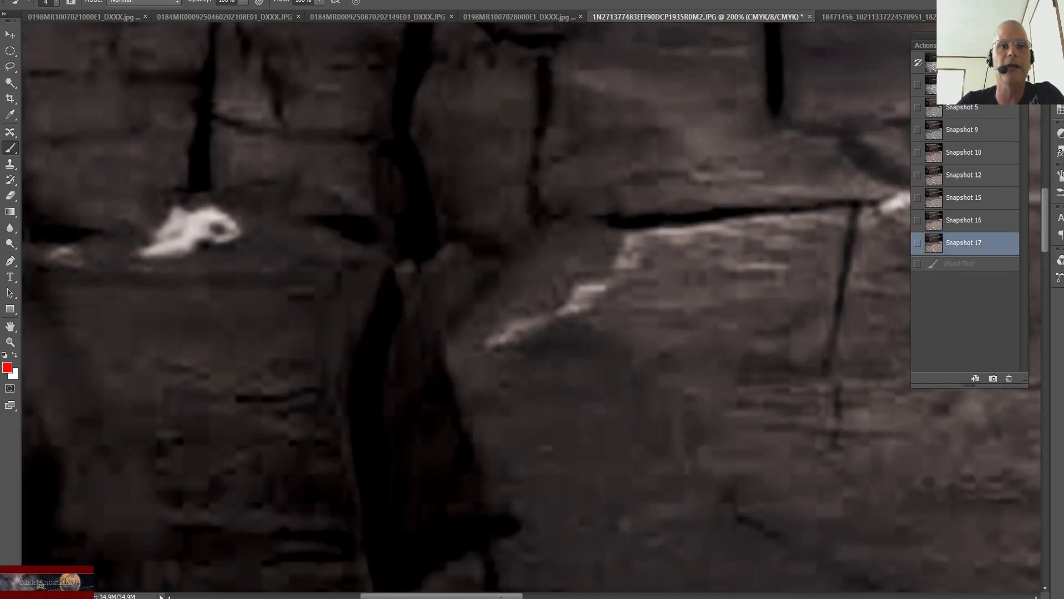
# Compare Snapshots 16 and 17 at the white cliff patch, and circle it together with the small pale spot beside it in red.
pyautogui.hscroll(-5, 430, 403)
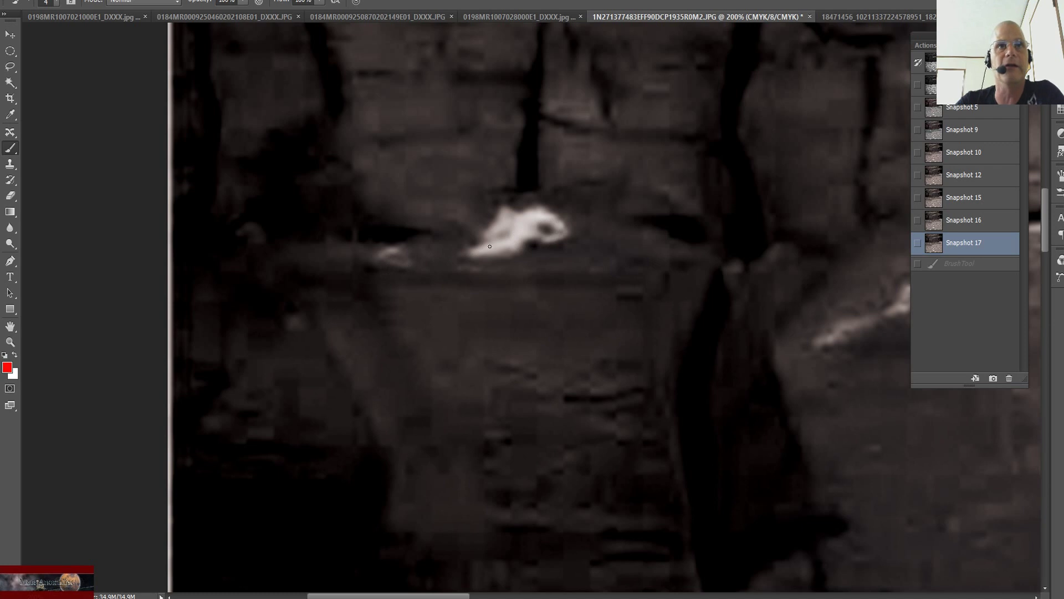
pyautogui.click(978, 223)
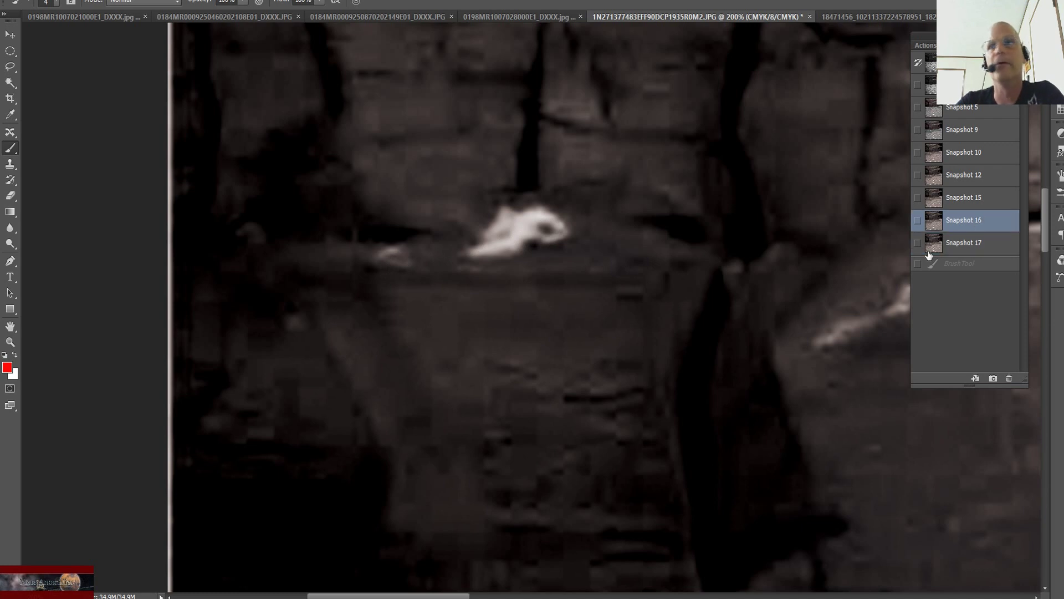
pyautogui.click(963, 242)
pyautogui.moveTo(436, 146)
pyautogui.mouseDown()
pyautogui.moveTo(382, 316)
pyautogui.moveTo(606, 195)
pyautogui.moveTo(367, 153)
pyautogui.mouseUp()
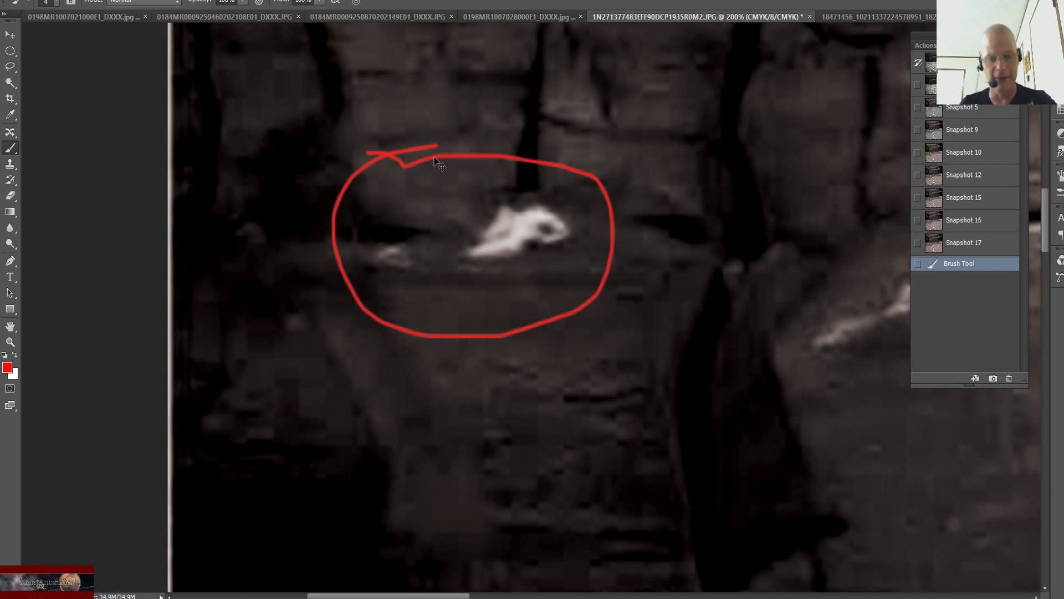
# Examine the cliff face and the rubble around the pale slab at 66.7% and 100% zoom.
pyautogui.hotkey('ctrl', '-')
pyautogui.hotkey('ctrl', '-')
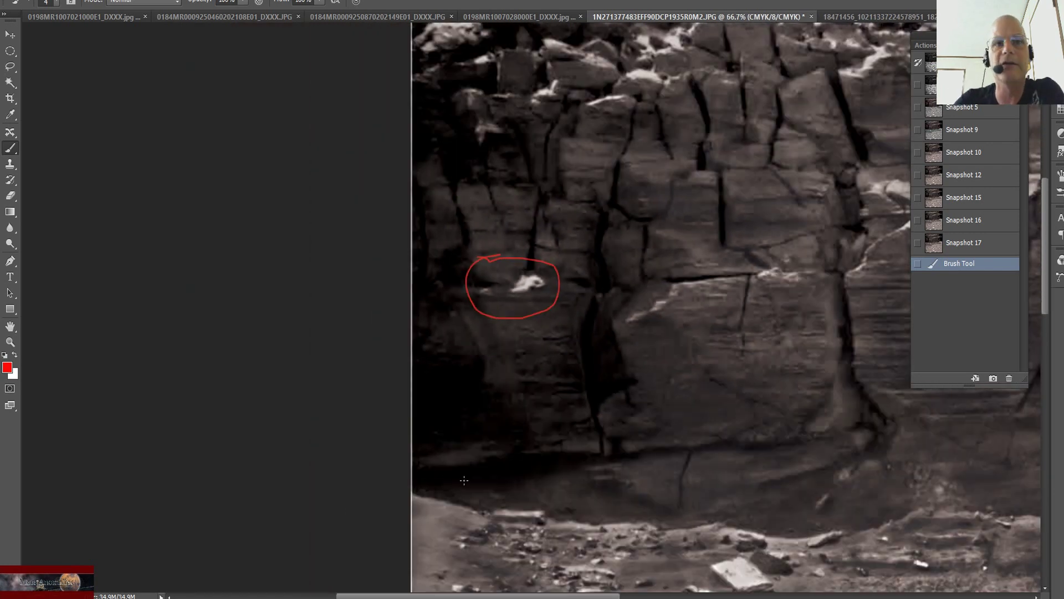
pyautogui.moveTo(503, 596); pyautogui.dragTo(550, 596)
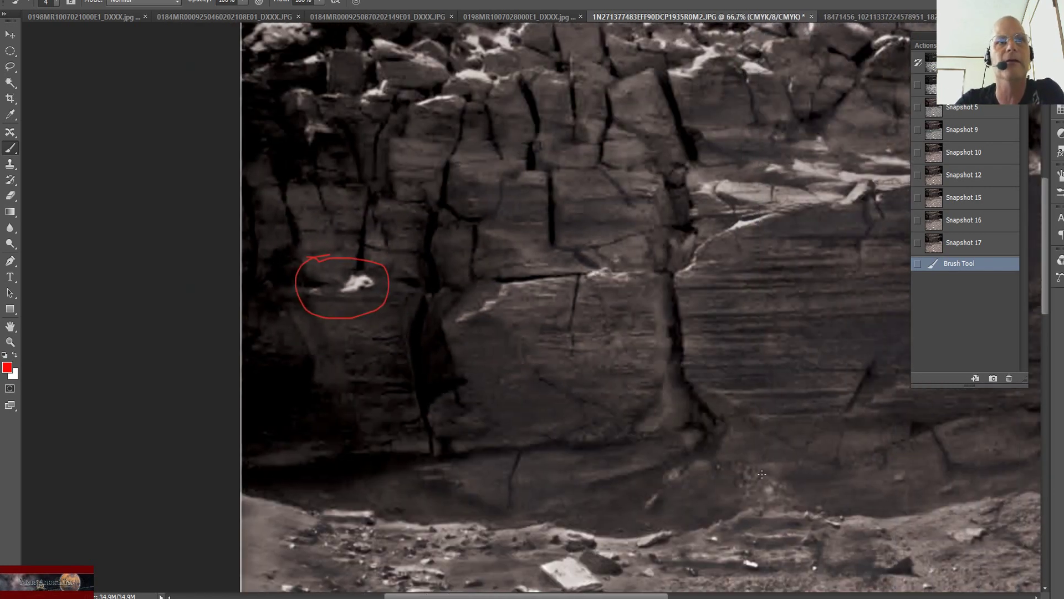
pyautogui.scroll(2, 771, 468)
pyautogui.moveTo(793, 459); pyautogui.dragTo(638, 420)
pyautogui.scroll(-9, 638, 421)
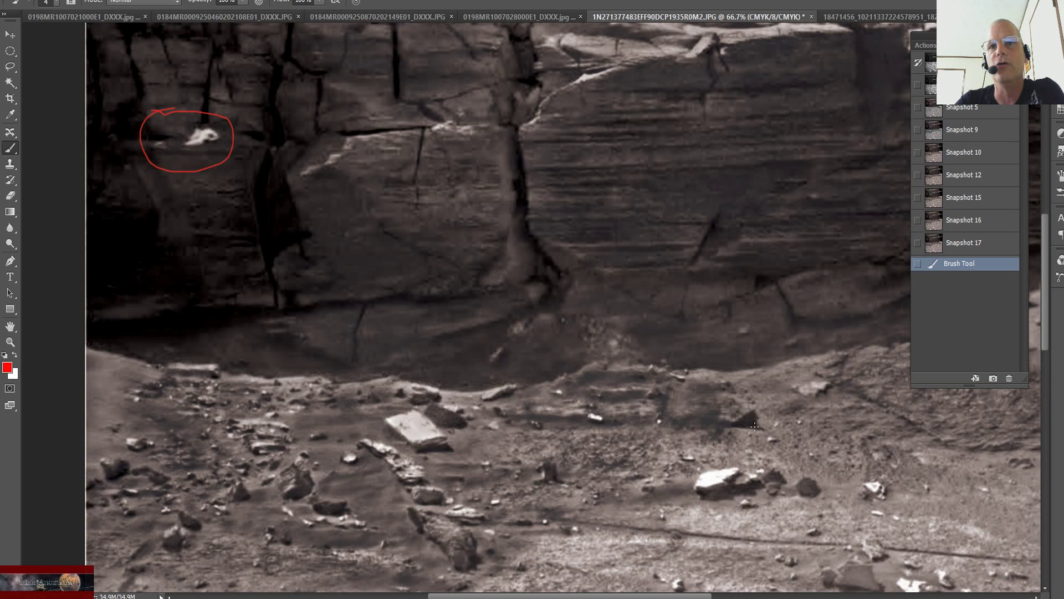
pyautogui.scroll(-4, 722, 442)
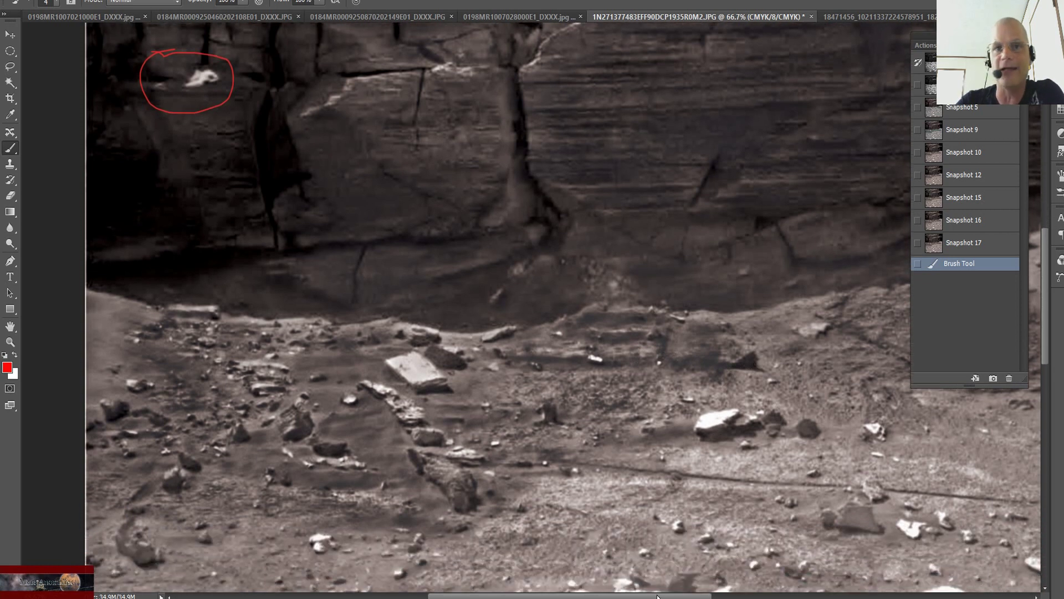
pyautogui.moveTo(658, 596); pyautogui.dragTo(646, 597)
pyautogui.hotkey('ctrl', '+')
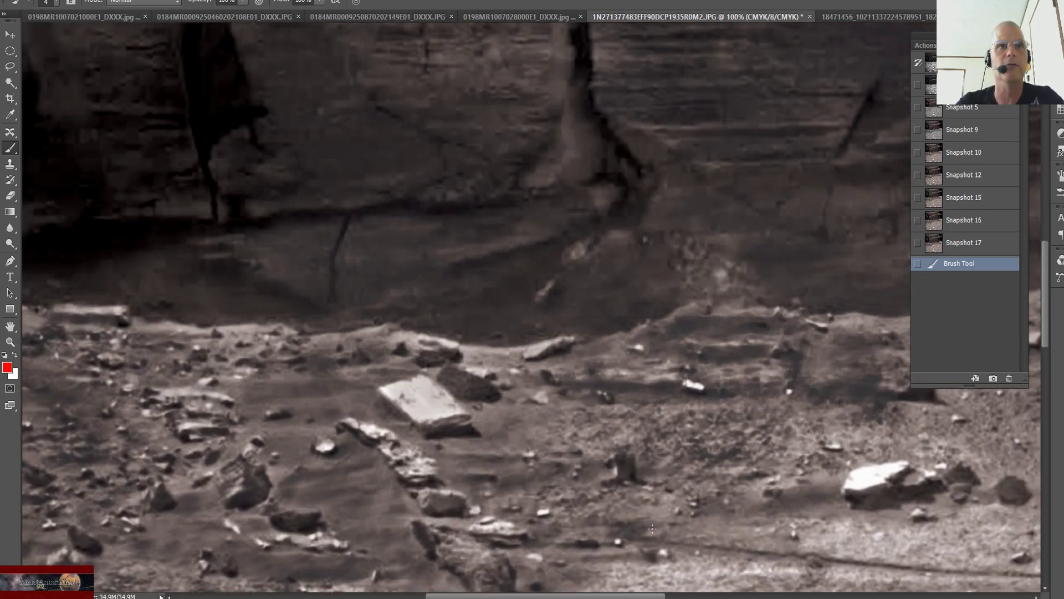
pyautogui.scroll(-4, 796, 463)
pyautogui.hscroll(-10, 614, 448)
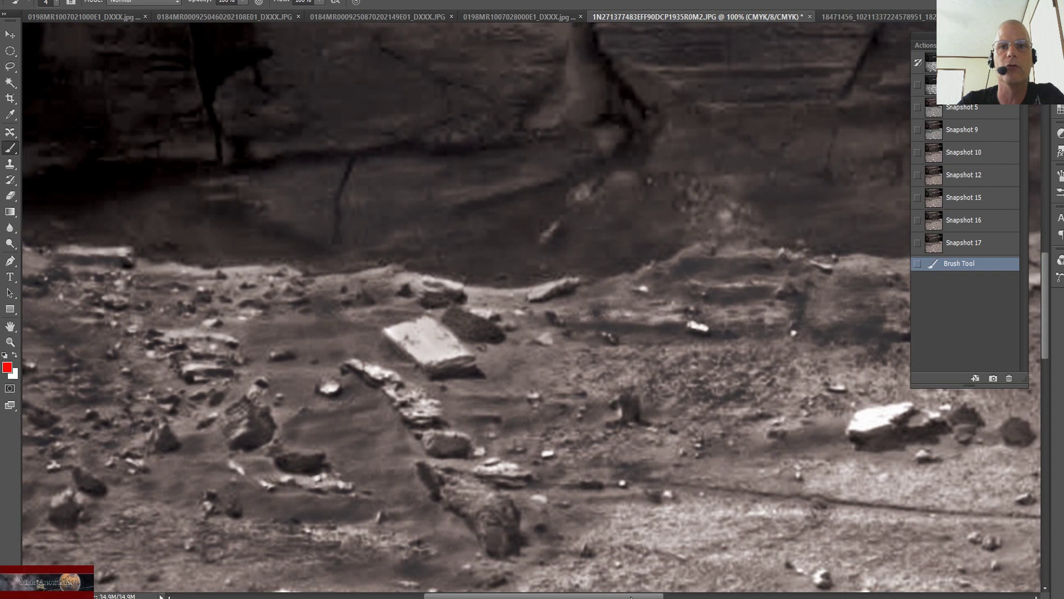
pyautogui.scroll(-1, 614, 448)
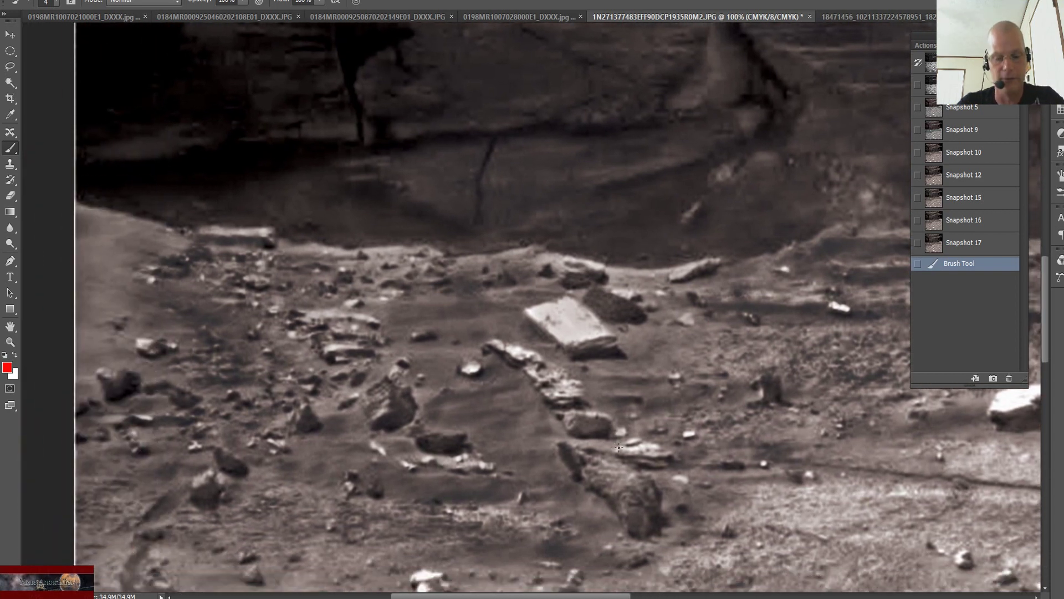
# Show the rubble beside the pale slab at 200% zoom and shorten the History panel to uncover more of the photo.
pyautogui.hotkey('ctrl', '+')
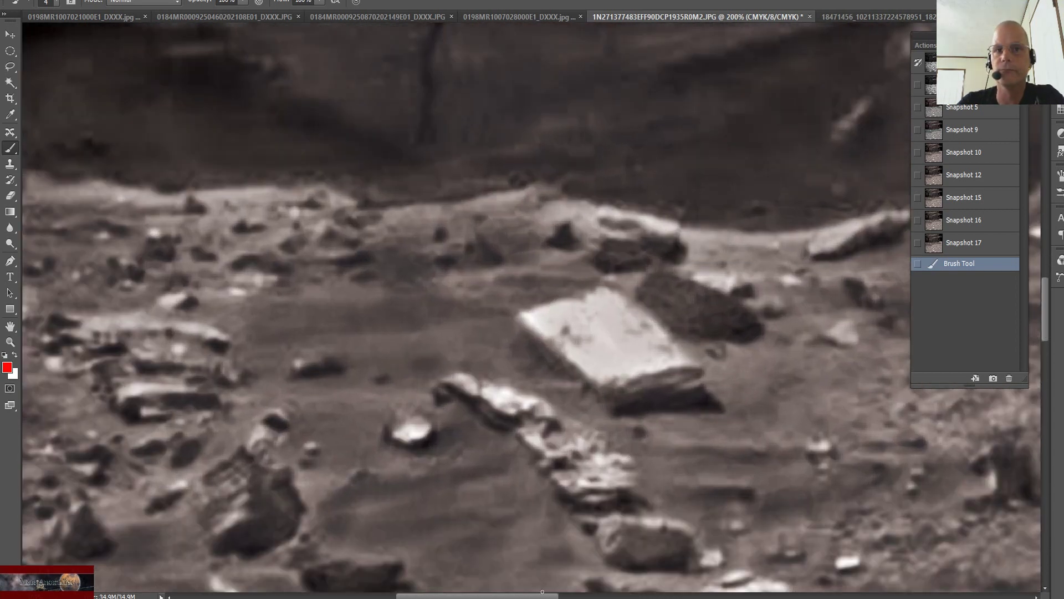
pyautogui.hscroll(-20, 542, 591)
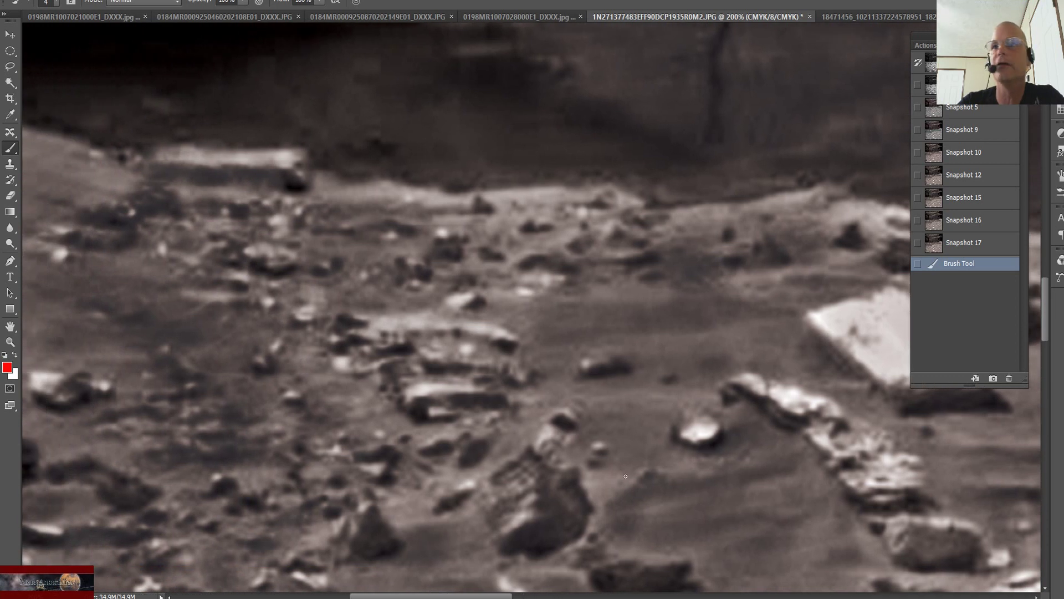
pyautogui.moveTo(966, 387); pyautogui.dragTo(965, 284)
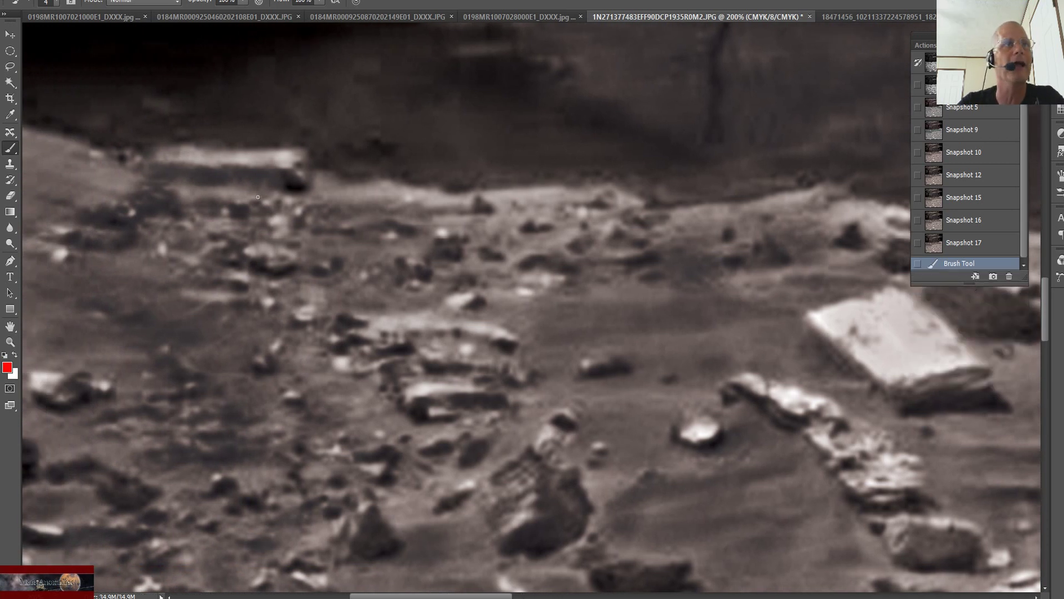
# Circle the patch of small rocks between the cliff base and the pale slab in red, and revert to Snapshot 17.
pyautogui.moveTo(443, 596); pyautogui.dragTo(424, 596)
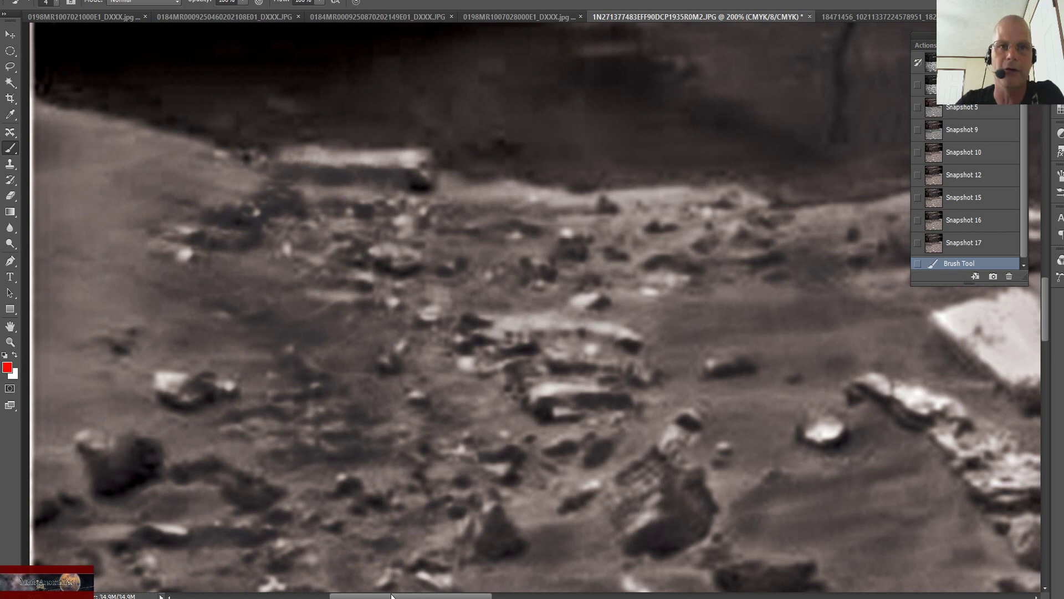
pyautogui.moveTo(402, 595); pyautogui.dragTo(506, 596)
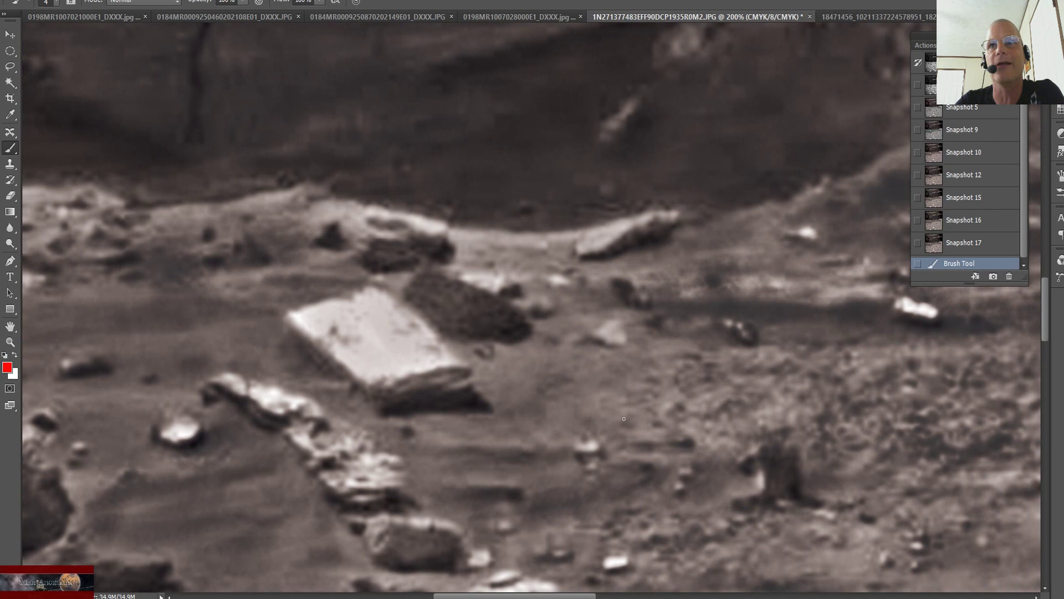
pyautogui.moveTo(532, 596); pyautogui.dragTo(539, 596)
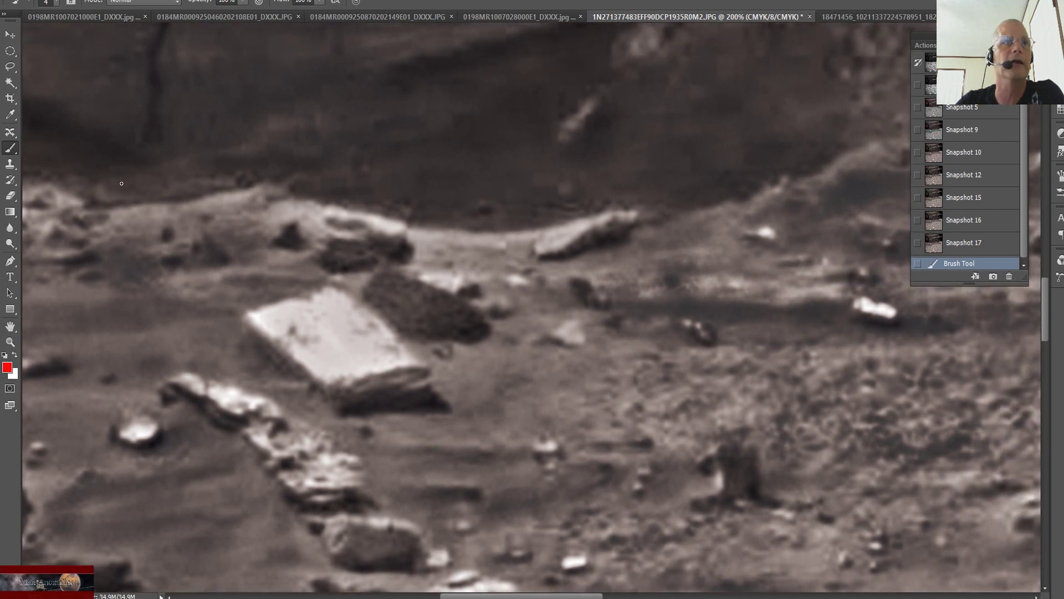
pyautogui.moveTo(84, 183)
pyautogui.mouseDown()
pyautogui.moveTo(58, 264)
pyautogui.moveTo(144, 332)
pyautogui.moveTo(239, 270)
pyautogui.moveTo(210, 196)
pyautogui.moveTo(126, 170)
pyautogui.moveTo(82, 183)
pyautogui.mouseUp()
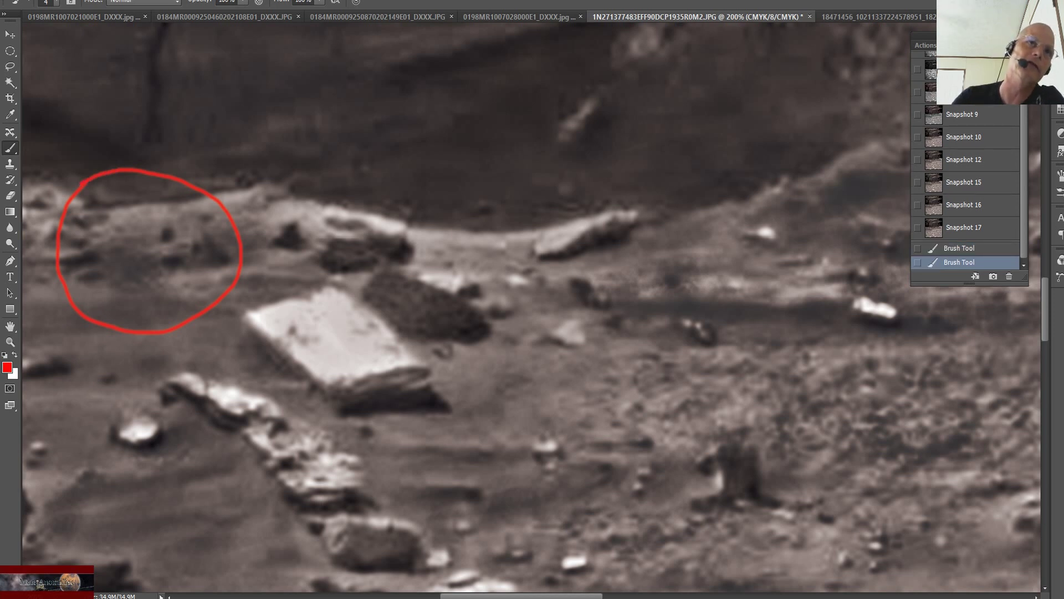
pyautogui.click(990, 232)
# Trace the lower edge of the rough rock mound below the cliff shadow in red at 200% zoom.
pyautogui.moveTo(541, 597); pyautogui.dragTo(627, 597)
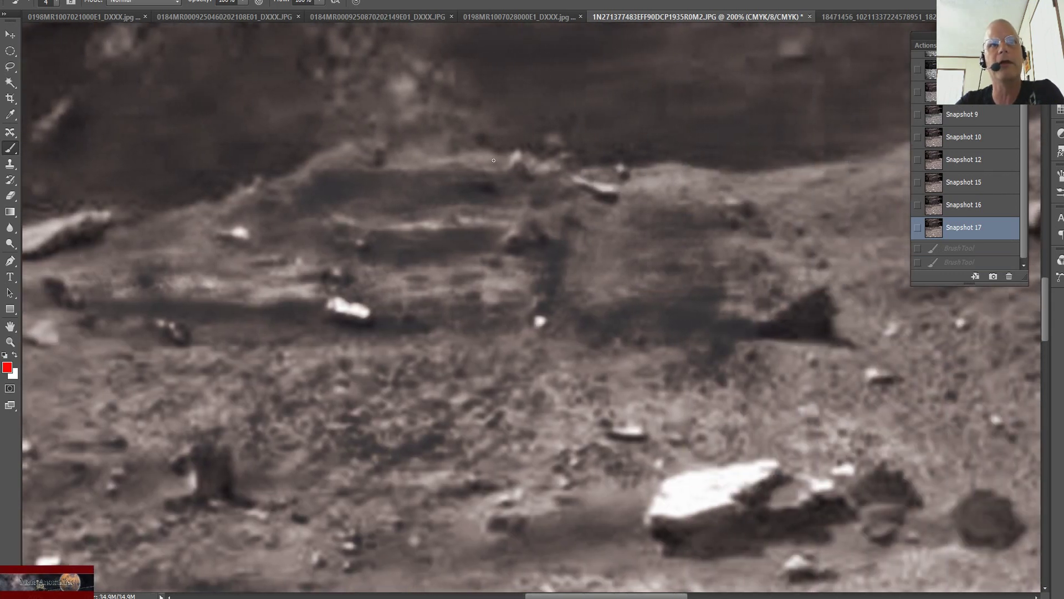
pyautogui.moveTo(573, 597); pyautogui.dragTo(734, 597)
pyautogui.moveTo(122, 118)
pyautogui.mouseDown()
pyautogui.moveTo(99, 185)
pyautogui.moveTo(203, 265)
pyautogui.moveTo(445, 392)
pyautogui.moveTo(629, 408)
pyautogui.moveTo(898, 399)
pyautogui.mouseUp()
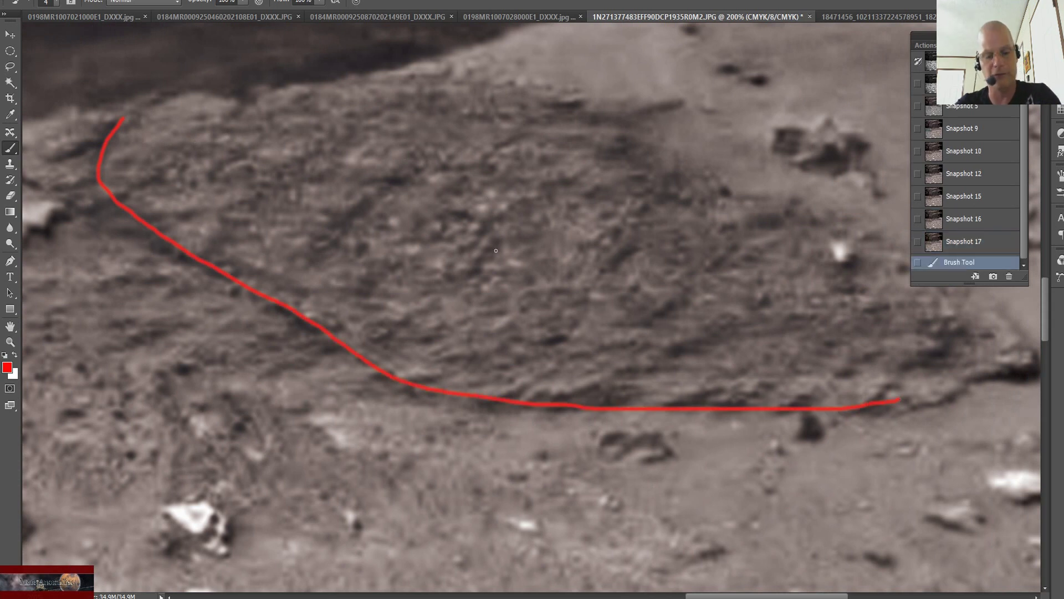
# Examine the outlined mound and the cliff face up to its rocky rim at 100% and 66.7% zoom.
pyautogui.hotkey('ctrl', '-')
pyautogui.scroll(2, 501, 251)
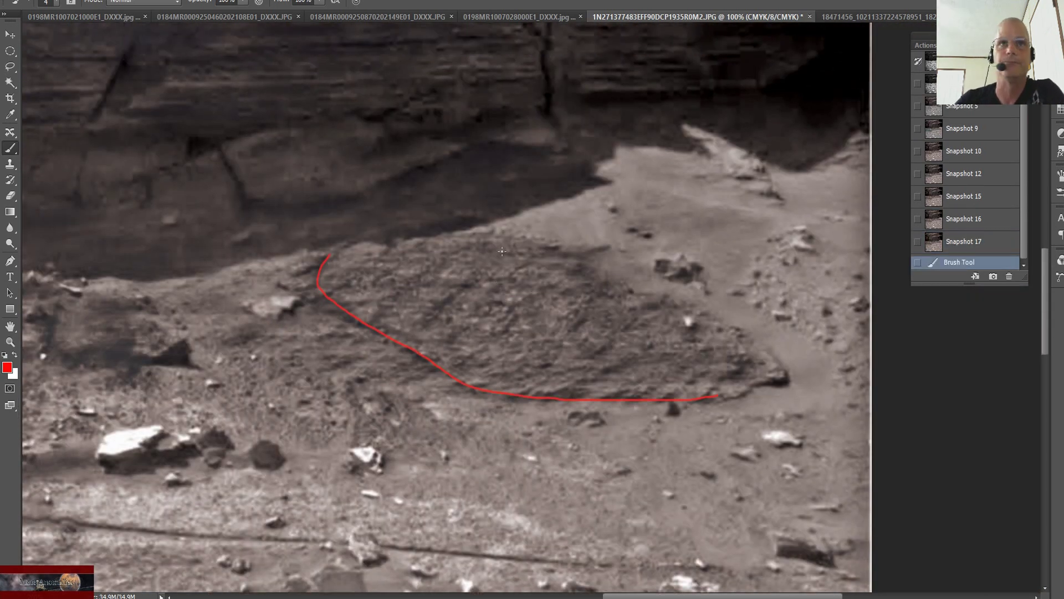
pyautogui.scroll(2, 501, 251)
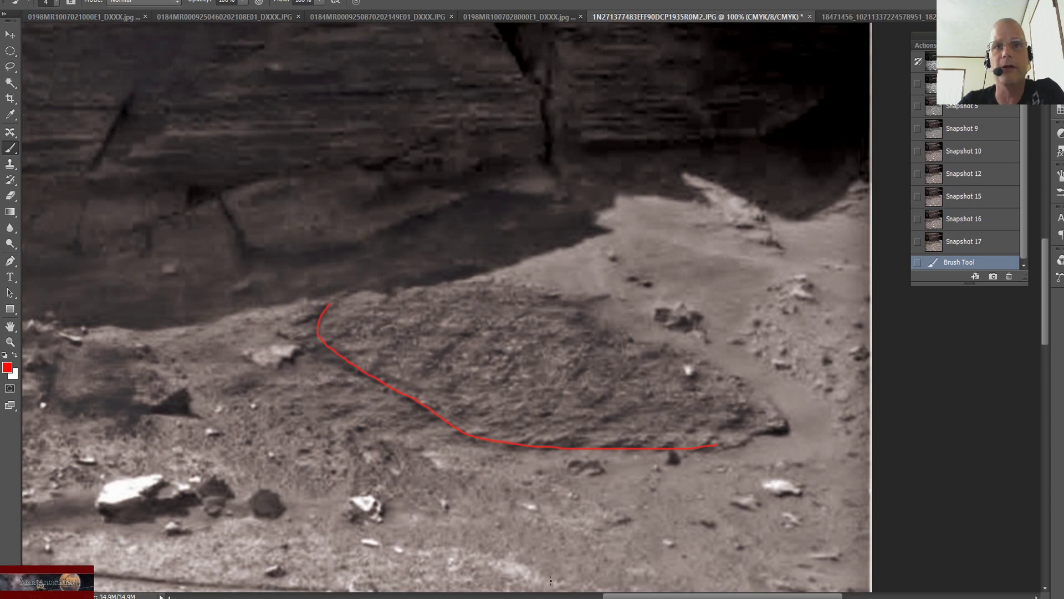
pyautogui.moveTo(607, 591); pyautogui.dragTo(499, 591)
pyautogui.scroll(-1, 527, 422)
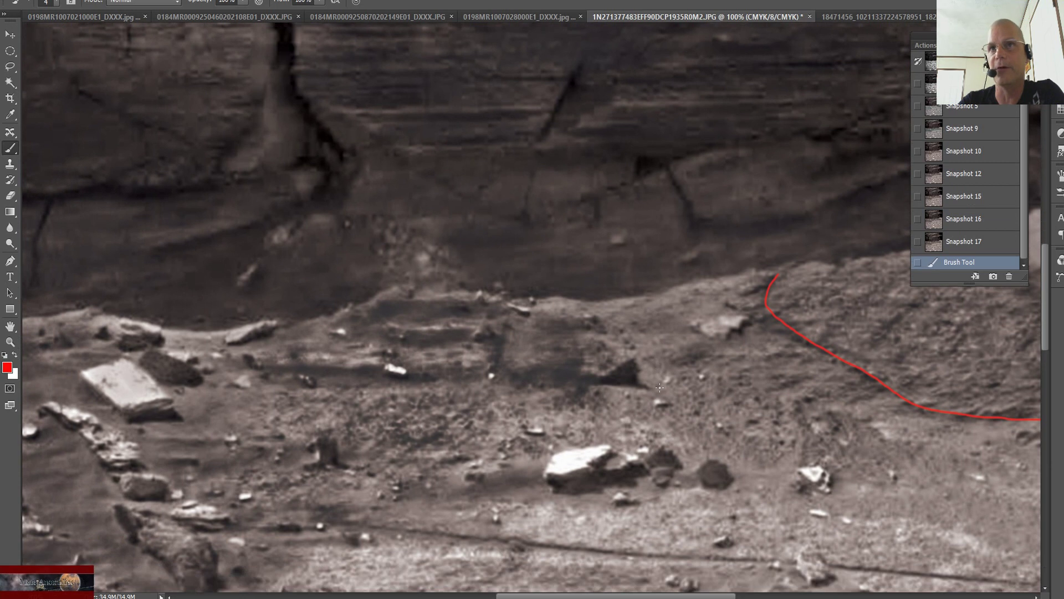
pyautogui.scroll(1, 637, 396)
pyautogui.scroll(3, 636, 395)
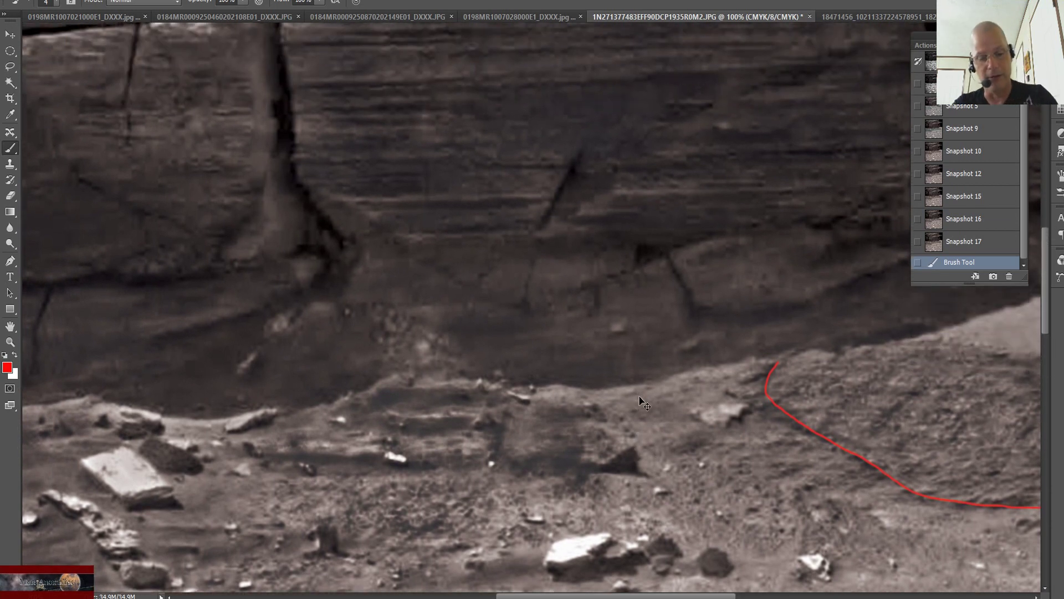
pyautogui.scroll(-1, 641, 299)
pyautogui.scroll(8, 640, 299)
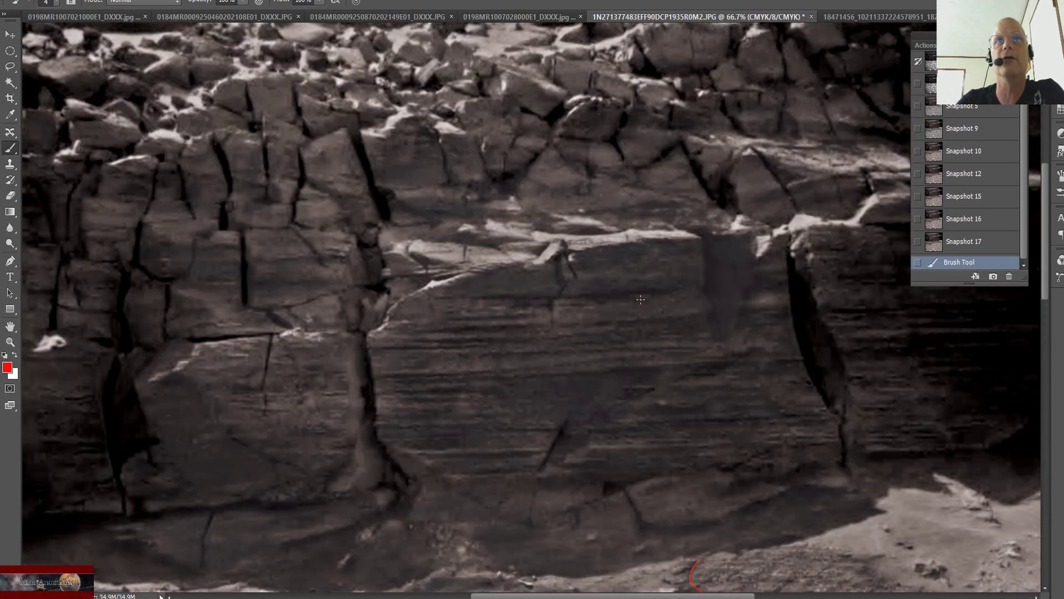
pyautogui.scroll(1, 275, 124)
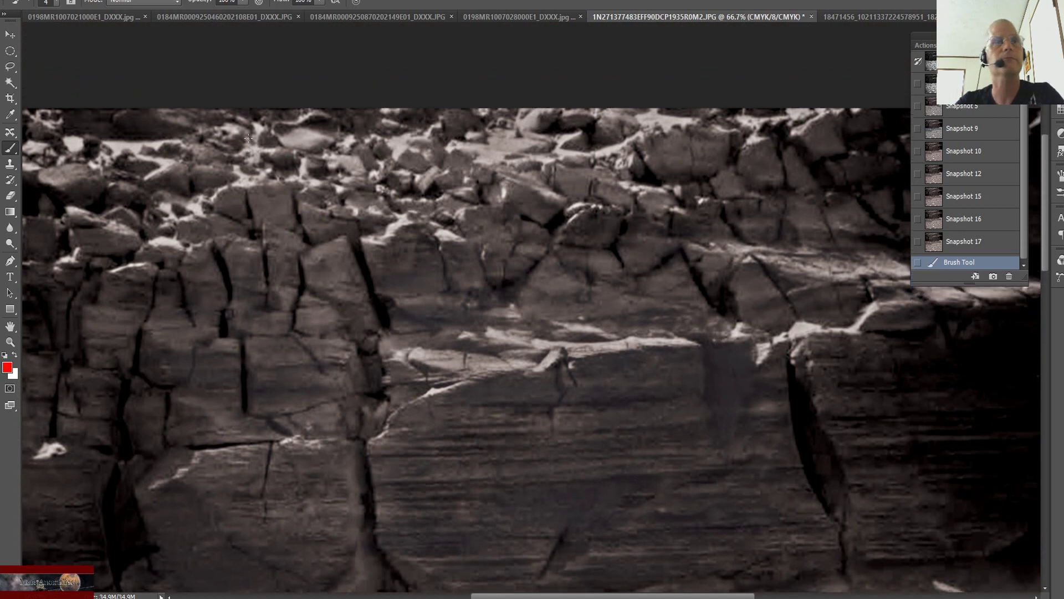
# Circle the pale smooth rock among the rubble on the cliff rim in red, and inspect it at 100% zoom.
pyautogui.moveTo(355, 165)
pyautogui.mouseDown()
pyautogui.moveTo(352, 134)
pyautogui.moveTo(292, 122)
pyautogui.moveTo(235, 136)
pyautogui.mouseUp()
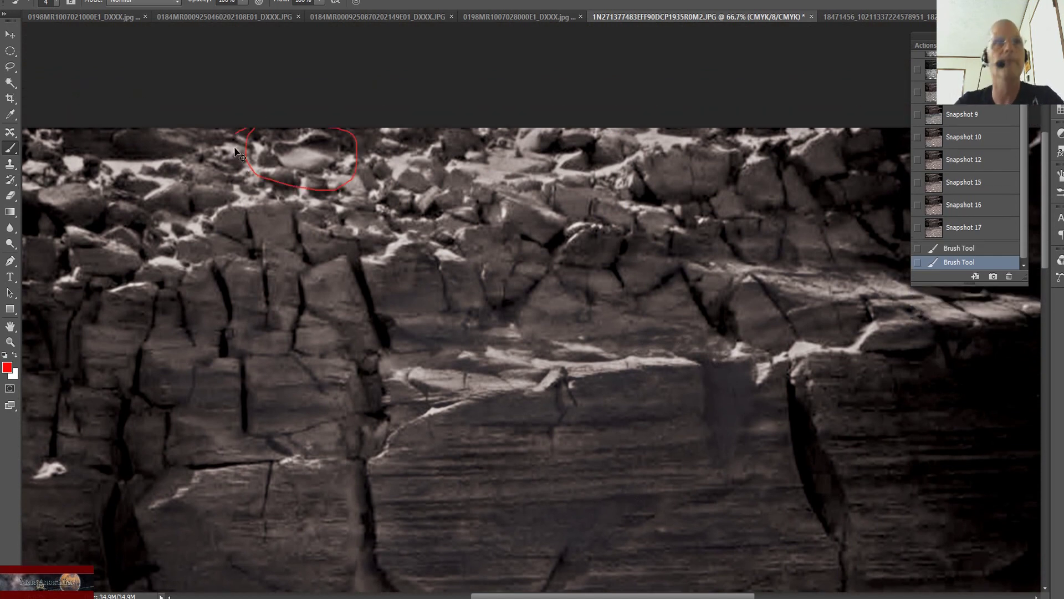
pyautogui.hotkey('ctrl', '+')
pyautogui.scroll(2, 340, 309)
pyautogui.scroll(1, 340, 309)
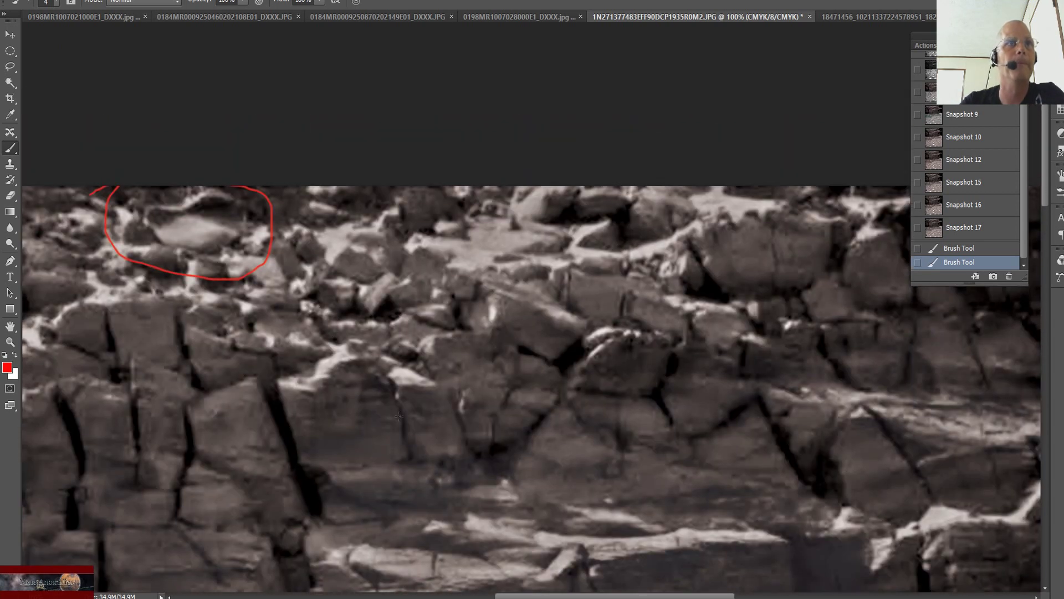
pyautogui.hscroll(-5, 502, 529)
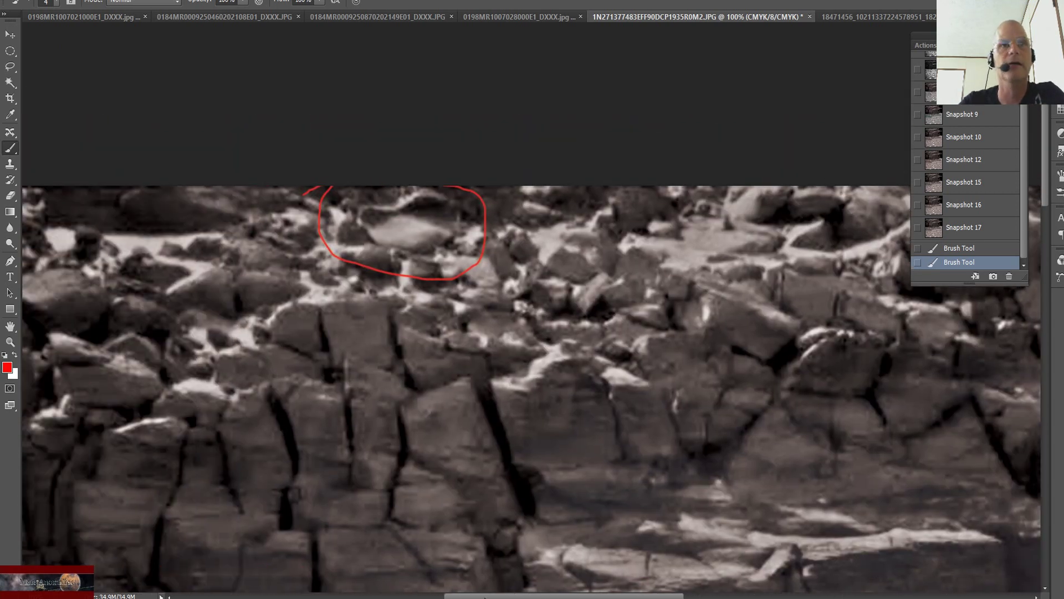
# Mark the right end of the pale rim rock in red at 200% zoom, and undo all brush strokes back to Snapshot 17.
pyautogui.hotkey('ctrl', '+')
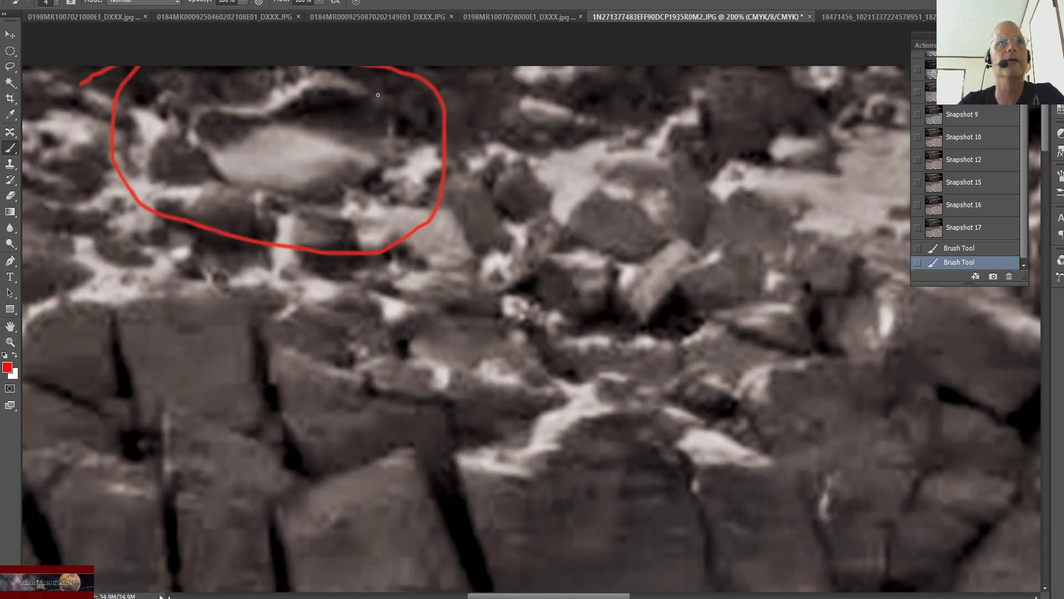
pyautogui.moveTo(380, 96)
pyautogui.mouseDown()
pyautogui.moveTo(347, 112)
pyautogui.moveTo(350, 151)
pyautogui.moveTo(399, 173)
pyautogui.mouseUp()
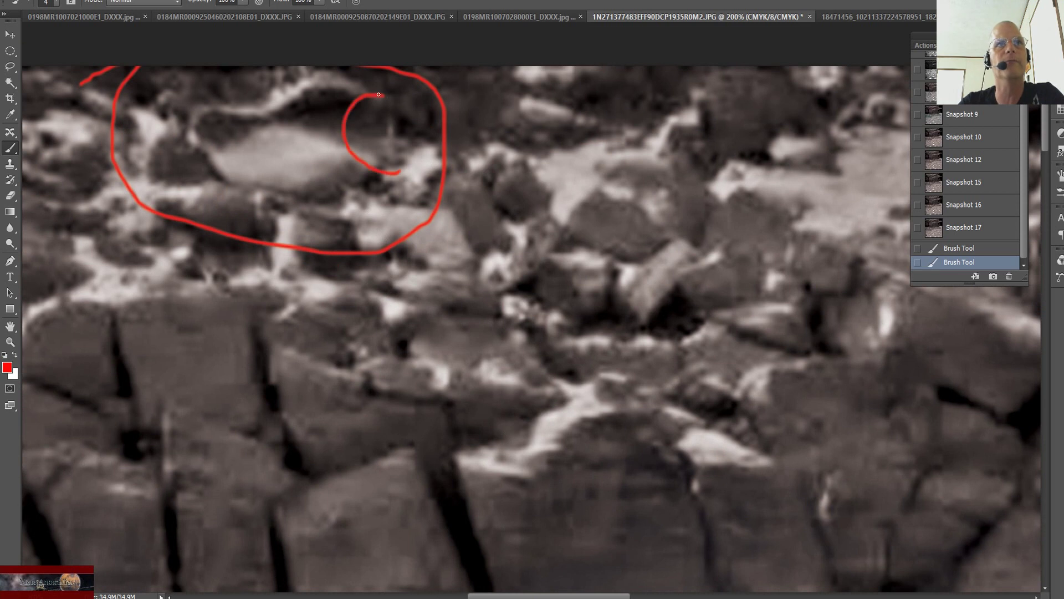
pyautogui.moveTo(380, 95); pyautogui.dragTo(392, 173)
pyautogui.moveTo(399, 137)
pyautogui.mouseDown()
pyautogui.moveTo(367, 135)
pyautogui.moveTo(406, 150)
pyautogui.moveTo(394, 163)
pyautogui.mouseUp()
pyautogui.hotkey('ctrl', 'alt', 'z')
pyautogui.hotkey('ctrl', 'alt', 'z')
pyautogui.hotkey('ctrl', 'alt', 'z')
pyautogui.hotkey('ctrl', 'alt', 'z')
pyautogui.hotkey('ctrl', 'alt', 'z')
pyautogui.hotkey('ctrl', 'alt', 'z')
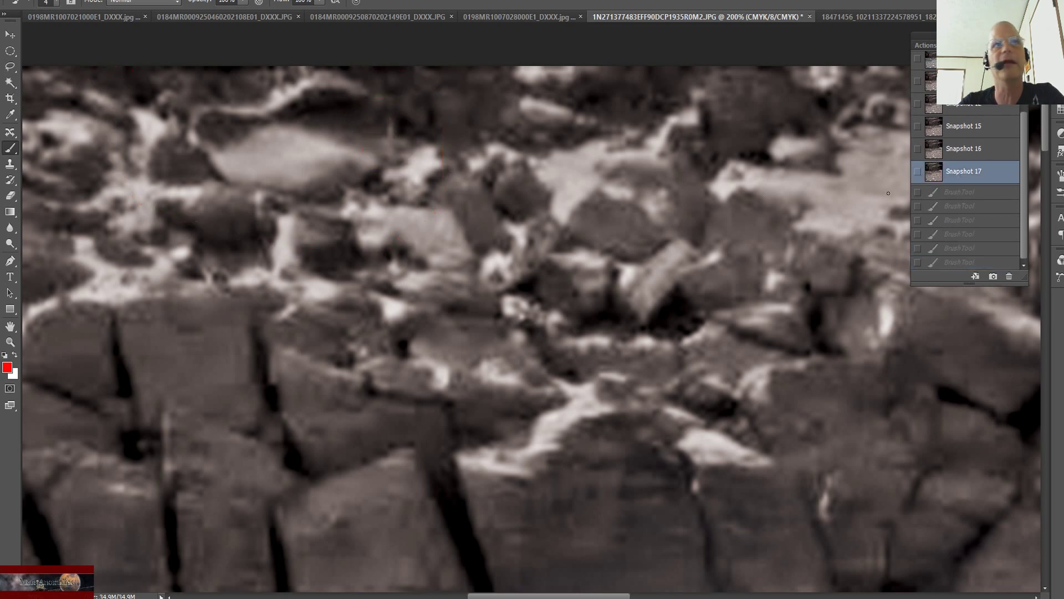
# Trace the side and lower edges of the pale rim rock in red, scribble over its face, and revert to Snapshot 17.
pyautogui.moveTo(196, 125); pyautogui.dragTo(225, 186)
pyautogui.moveTo(308, 200)
pyautogui.mouseDown()
pyautogui.moveTo(366, 179)
pyautogui.moveTo(380, 161)
pyautogui.mouseUp()
pyautogui.moveTo(374, 119)
pyautogui.mouseDown()
pyautogui.moveTo(348, 129)
pyautogui.moveTo(377, 159)
pyautogui.moveTo(370, 164)
pyautogui.mouseUp()
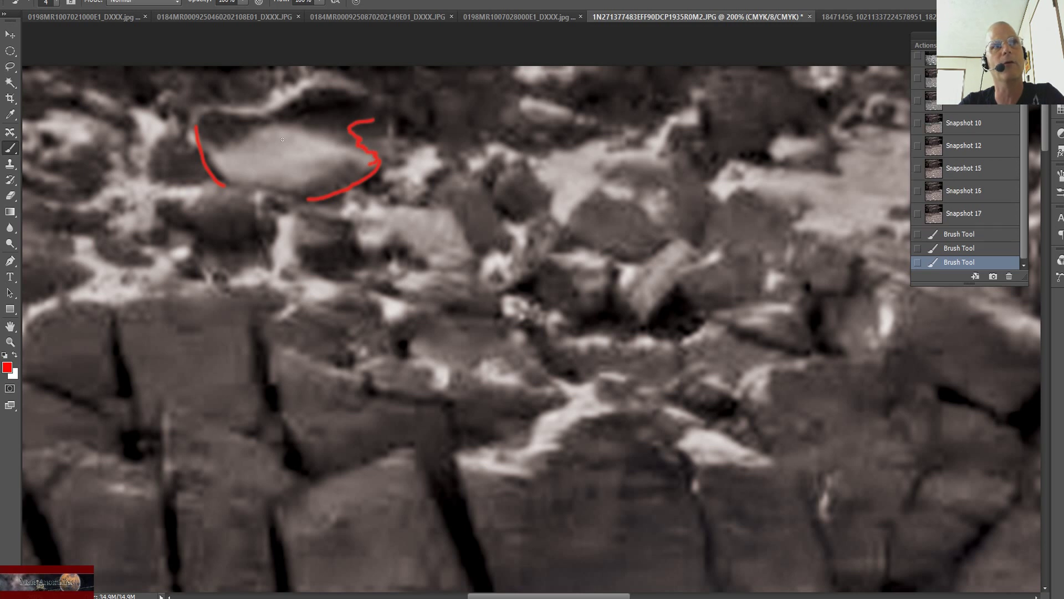
pyautogui.moveTo(335, 171); pyautogui.dragTo(320, 149)
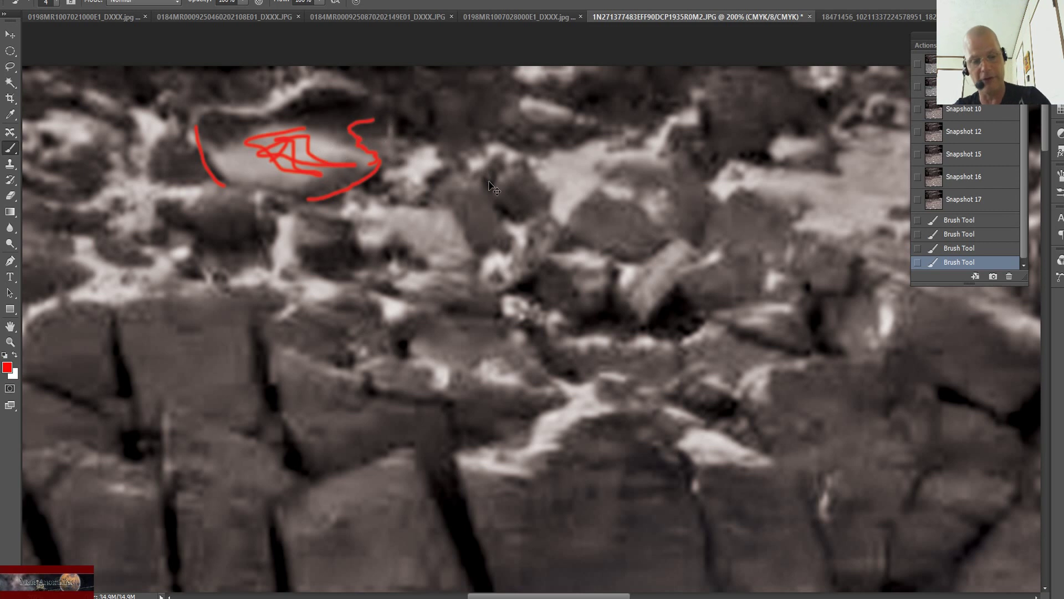
pyautogui.hotkey('ctrl', '-')
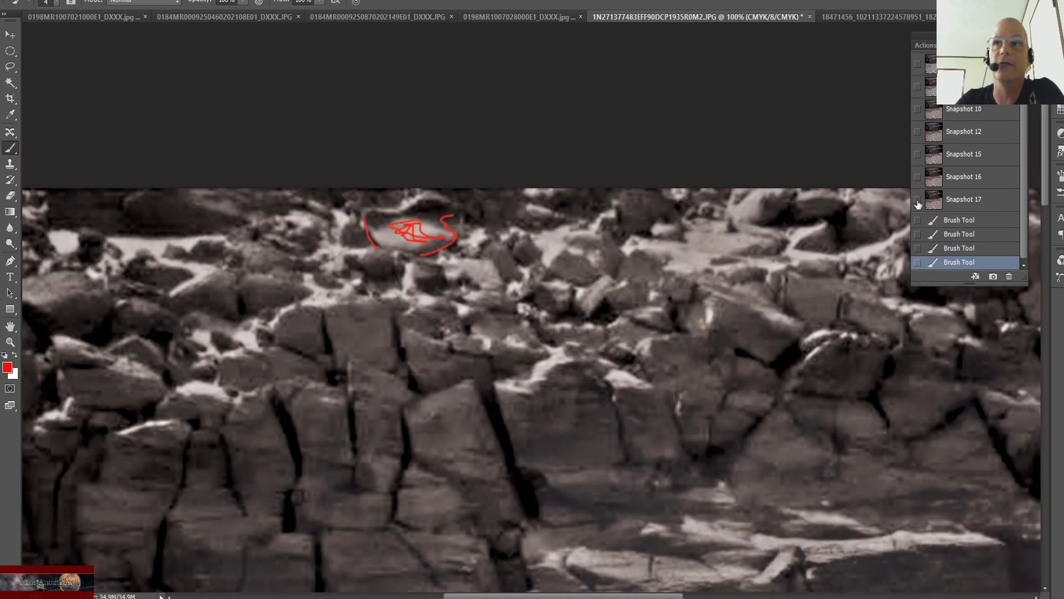
pyautogui.click(965, 201)
# Circle the smooth dark patch above the bright ledge beside the vertical crack in red, and inspect it at 200% zoom.
pyautogui.scroll(-3, 531, 370)
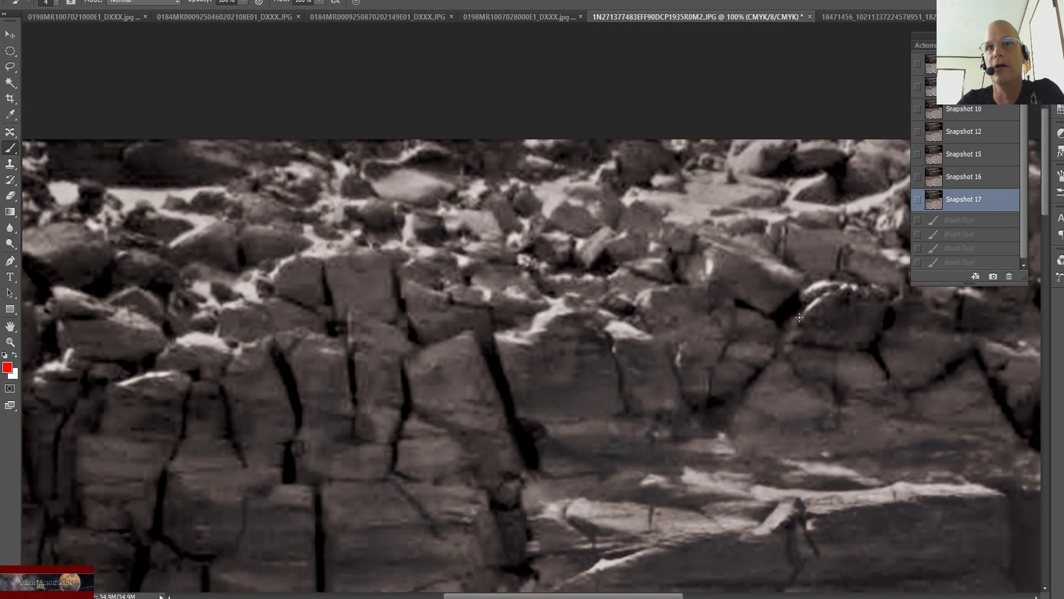
pyautogui.scroll(-5, 709, 368)
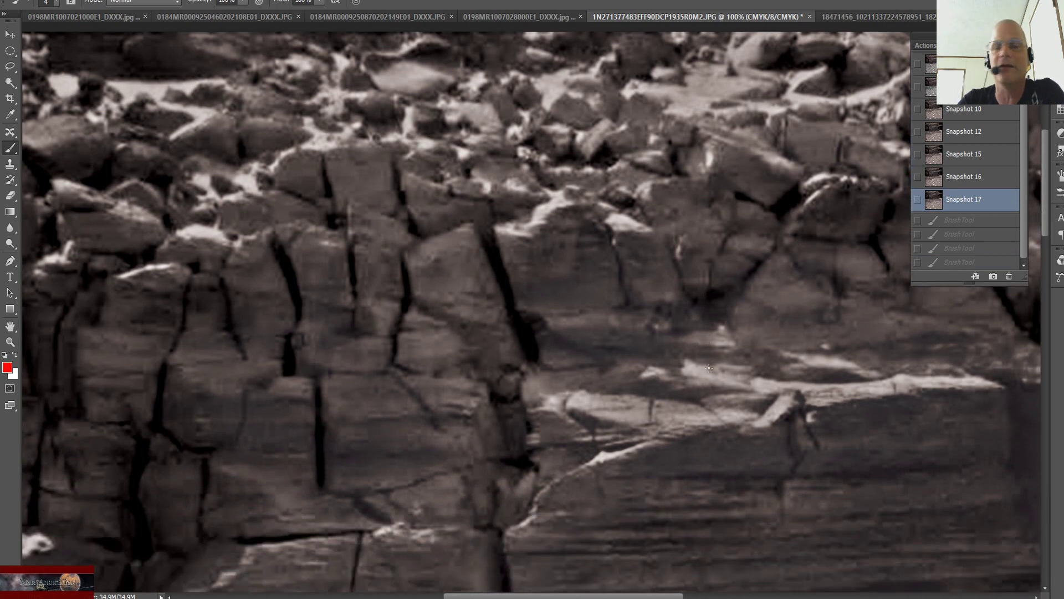
pyautogui.scroll(-1, 746, 347)
pyautogui.hscroll(15, 674, 377)
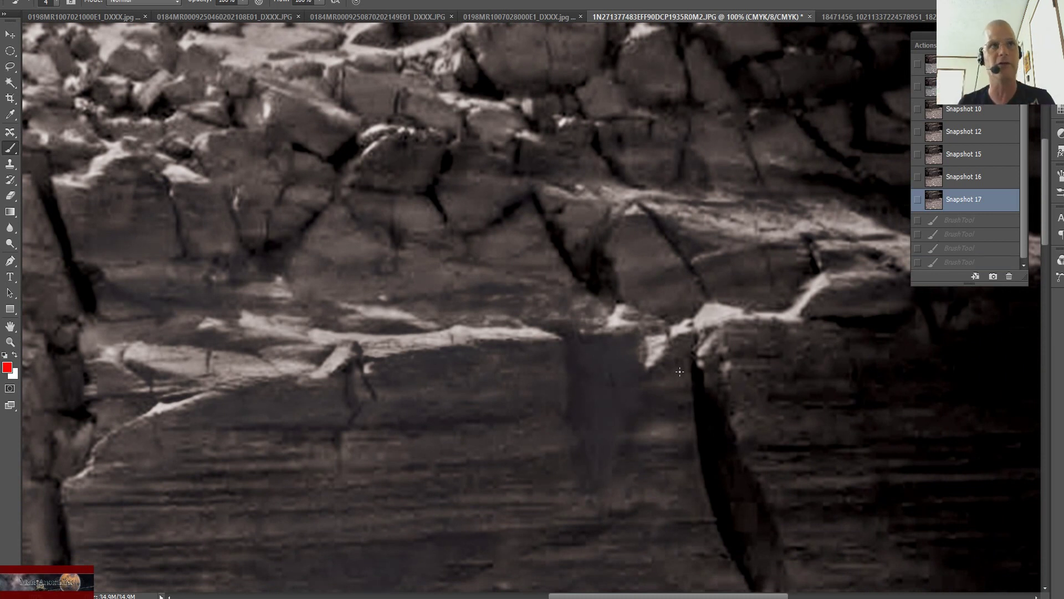
pyautogui.moveTo(164, 247)
pyautogui.mouseDown()
pyautogui.moveTo(91, 309)
pyautogui.moveTo(117, 315)
pyautogui.mouseUp()
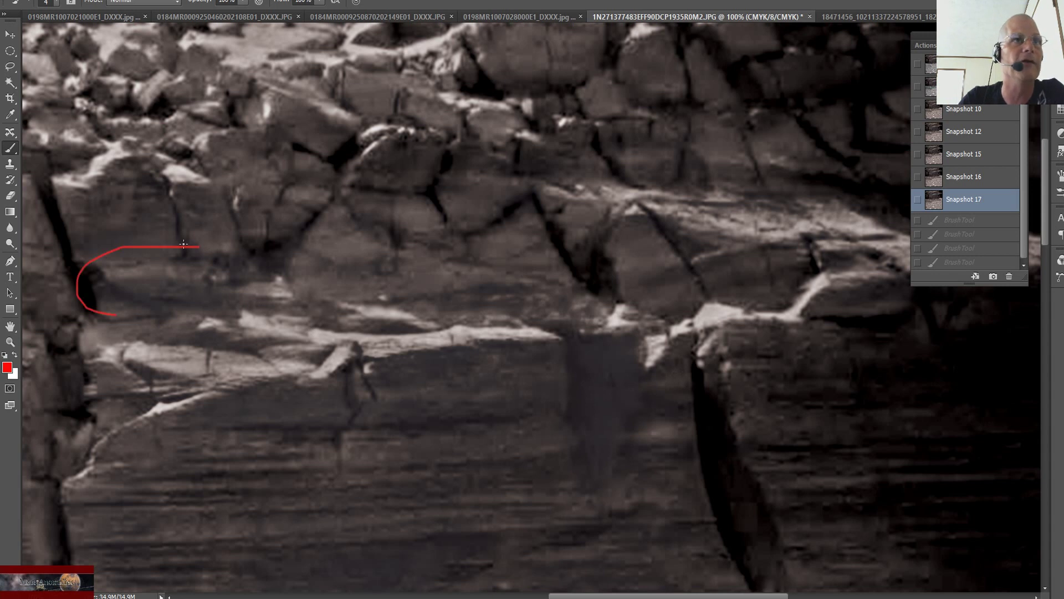
pyautogui.moveTo(193, 246); pyautogui.dragTo(172, 246)
pyautogui.hotkey('ctrl', '+')
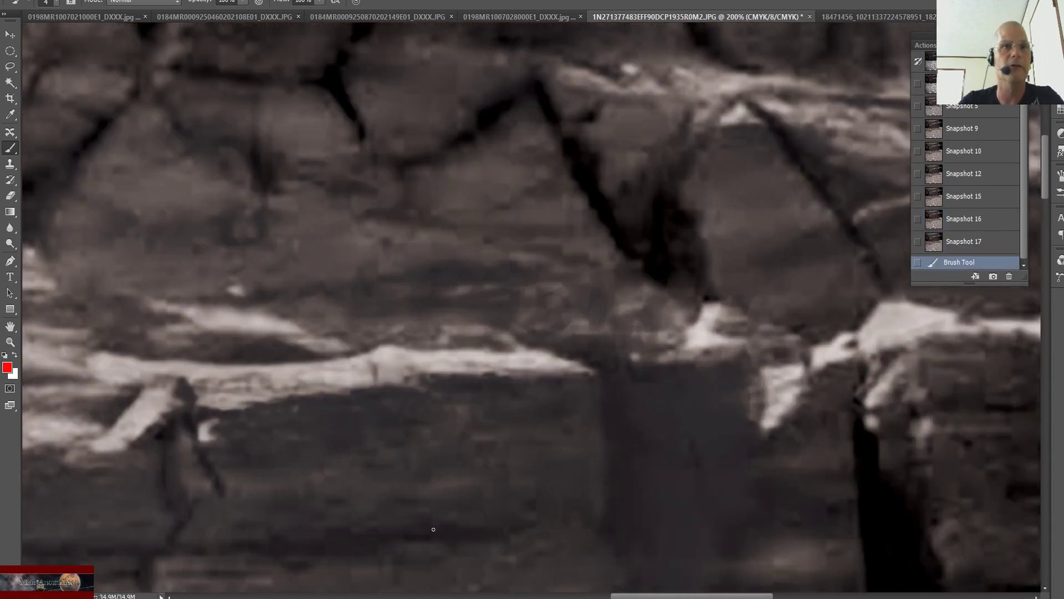
pyautogui.moveTo(634, 591); pyautogui.dragTo(533, 591)
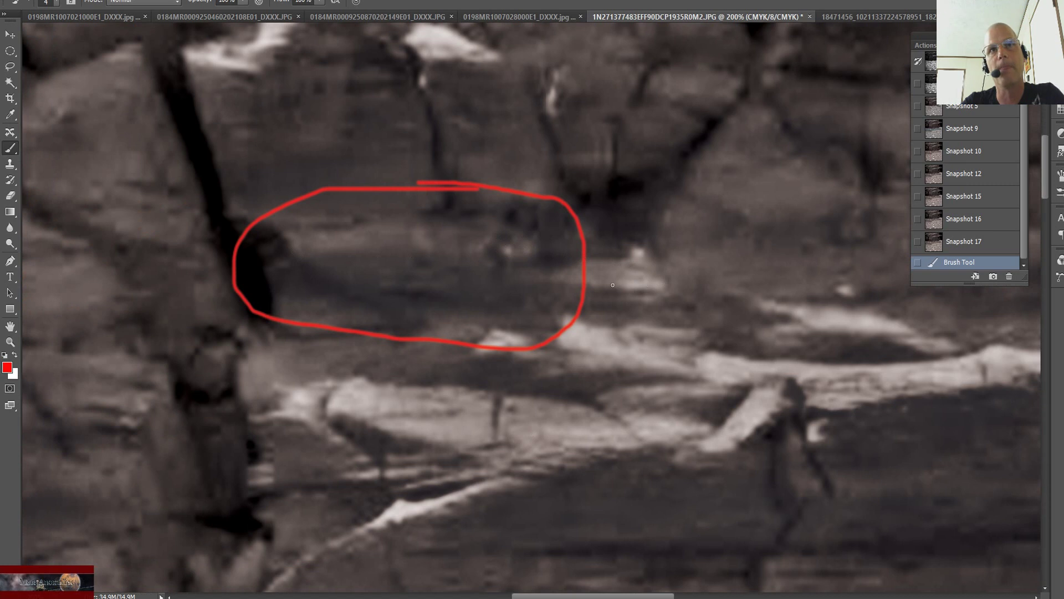
pyautogui.hotkey('ctrl', '-')
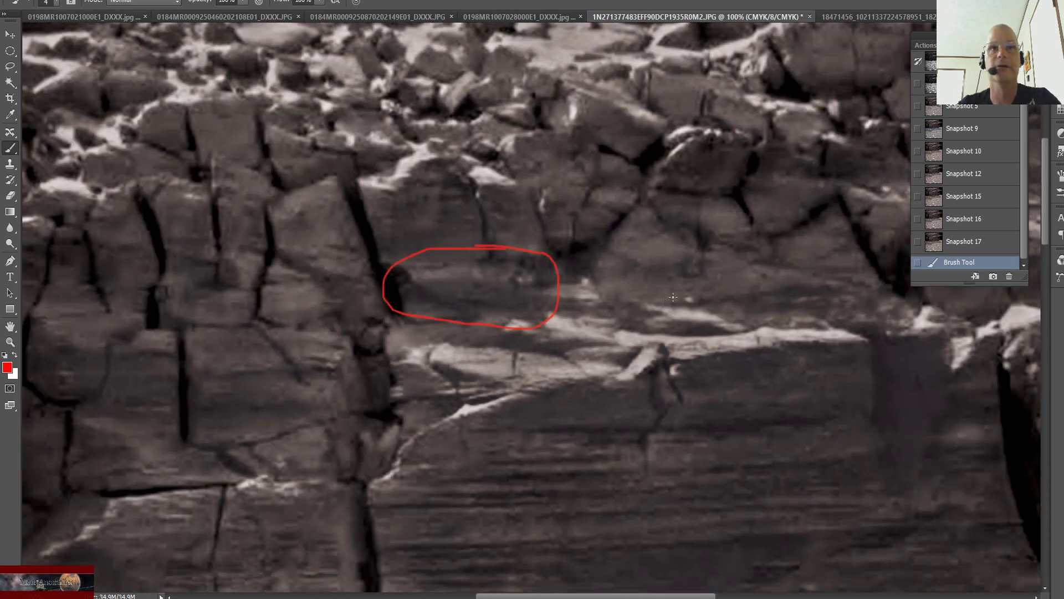
# Restore the dark greyscale snapshot and circle in red the smooth vertical patch below the bright ledge, beside the wide dark crack.
pyautogui.hscroll(10, 364, 342)
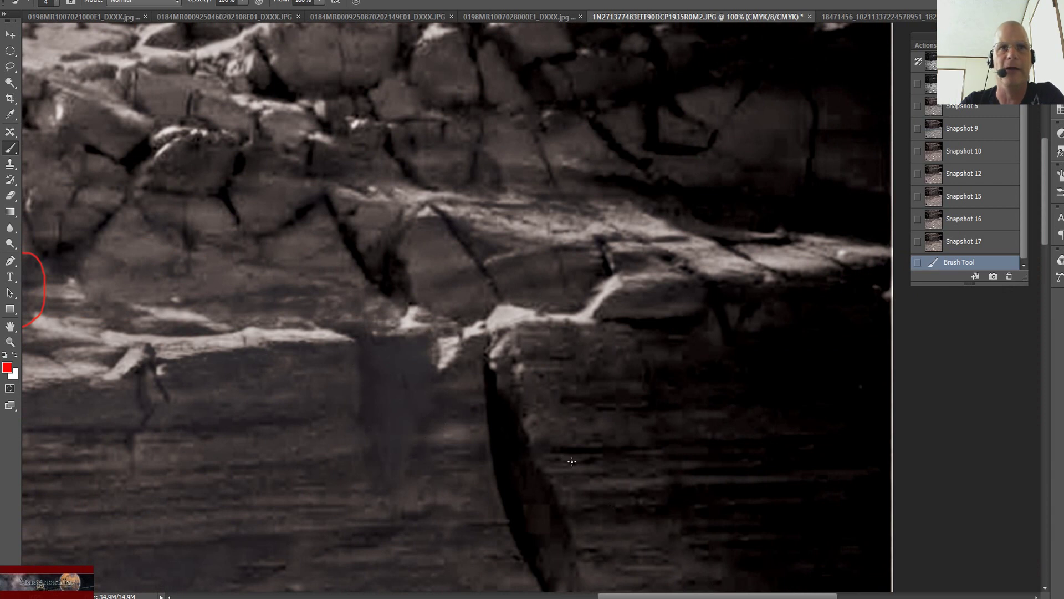
pyautogui.hscroll(-2, 455, 305)
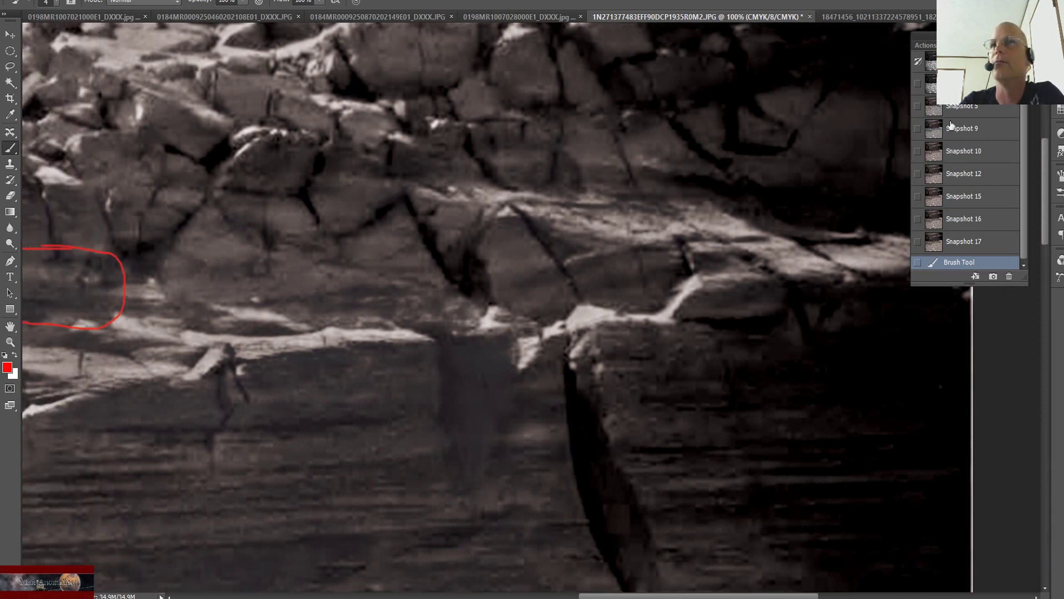
pyautogui.hotkey('ctrl', 'z')
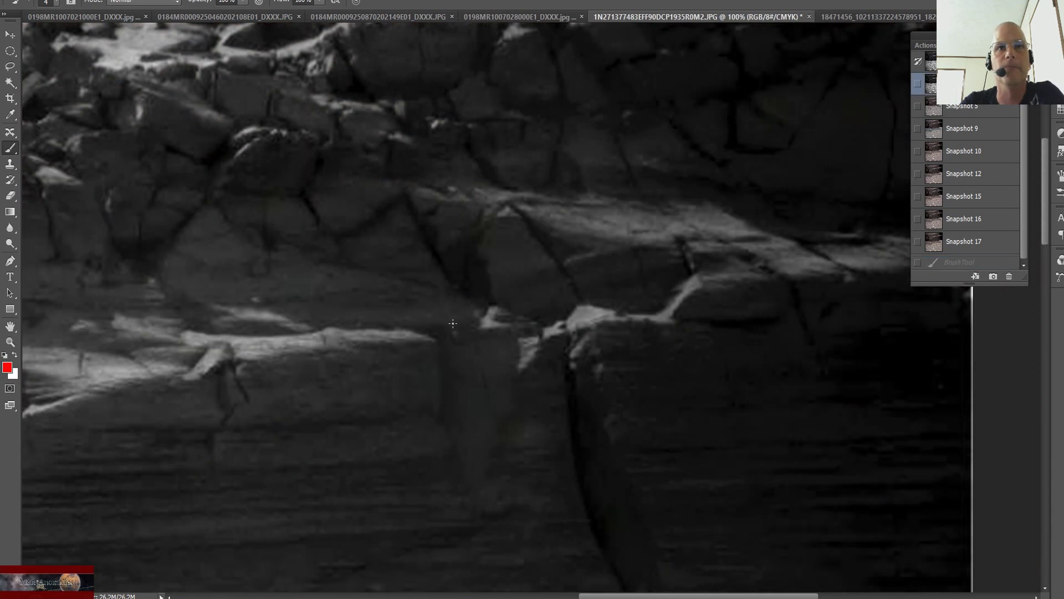
pyautogui.moveTo(348, 256)
pyautogui.mouseDown()
pyautogui.moveTo(267, 327)
pyautogui.moveTo(394, 352)
pyautogui.moveTo(411, 367)
pyautogui.mouseUp()
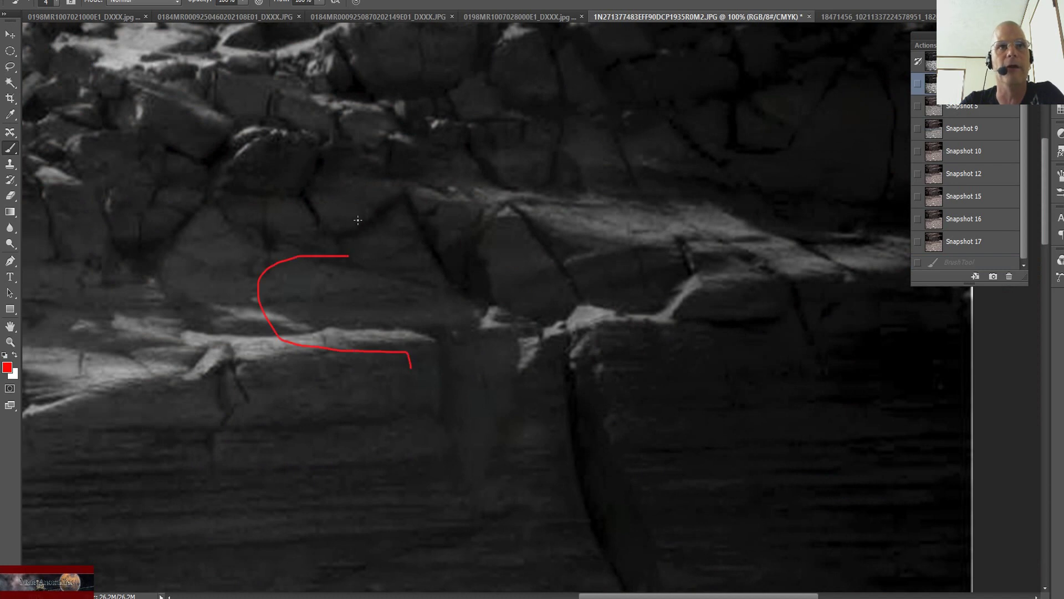
pyautogui.moveTo(348, 255)
pyautogui.mouseDown()
pyautogui.moveTo(469, 265)
pyautogui.moveTo(504, 296)
pyautogui.moveTo(454, 331)
pyautogui.moveTo(272, 338)
pyautogui.mouseUp()
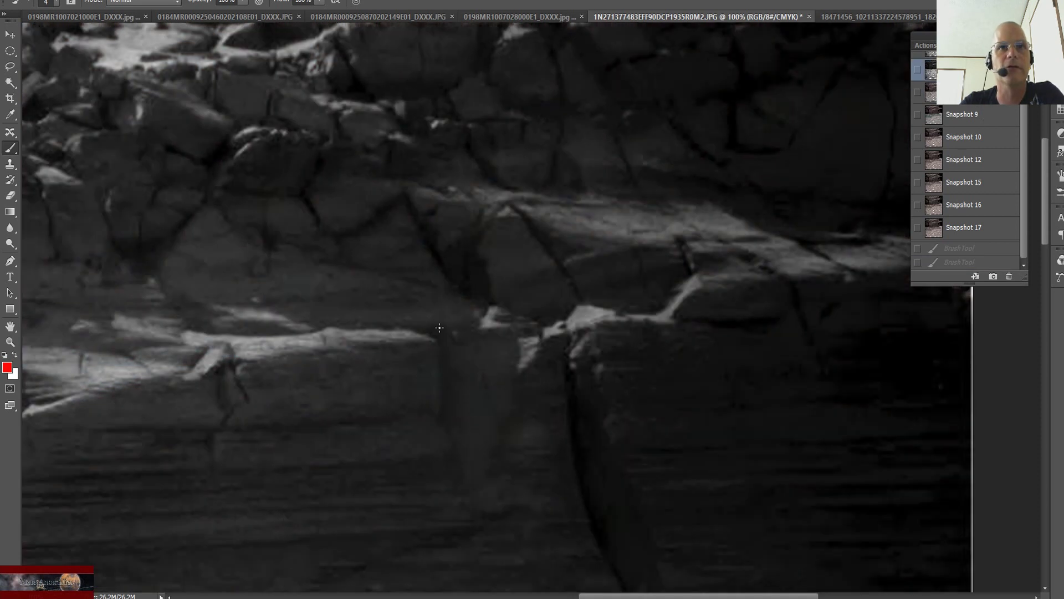
pyautogui.moveTo(440, 327)
pyautogui.mouseDown()
pyautogui.moveTo(417, 376)
pyautogui.moveTo(426, 481)
pyautogui.moveTo(495, 498)
pyautogui.moveTo(536, 447)
pyautogui.moveTo(532, 349)
pyautogui.moveTo(502, 321)
pyautogui.moveTo(423, 339)
pyautogui.mouseUp()
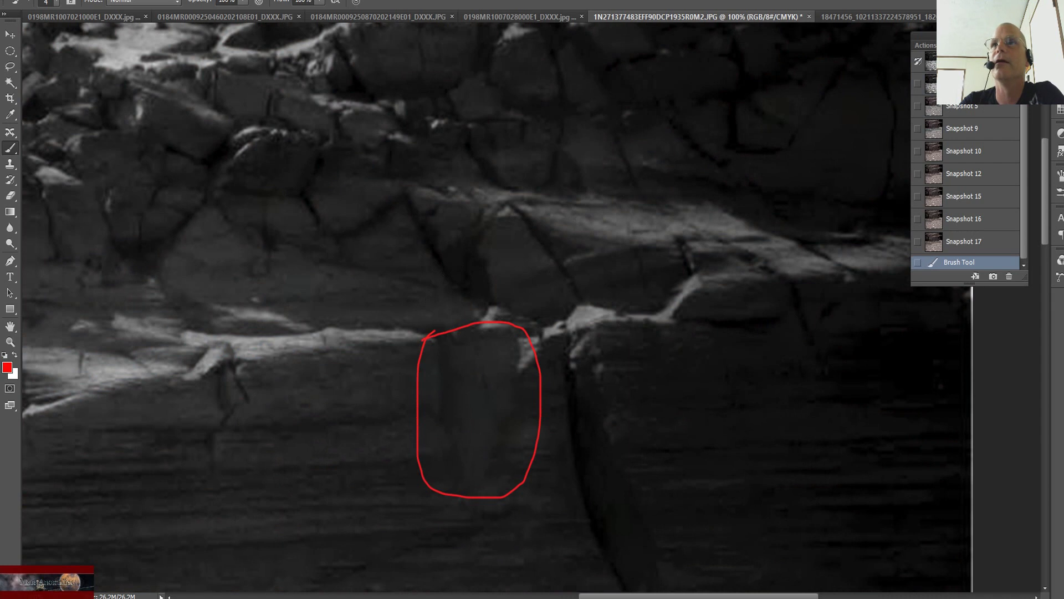
# Revert to the unmarked greyscale snapshot and compare the whole photo with Snapshot 17 at 33.3% zoom.
pyautogui.click(983, 130)
pyautogui.hotkey('ctrl', '-')
pyautogui.hotkey('ctrl', '-')
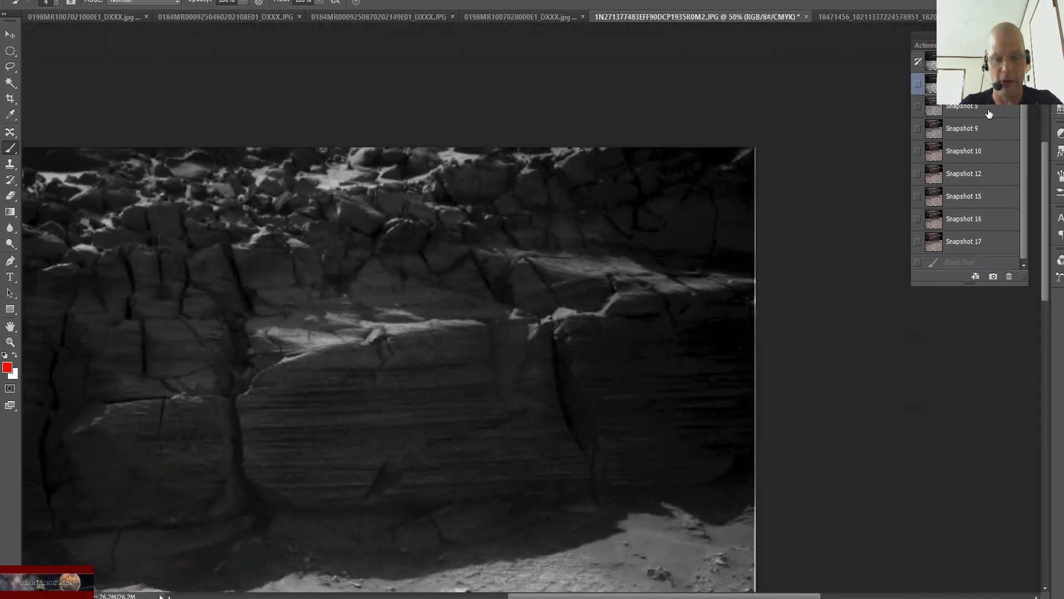
pyautogui.hotkey('ctrl', '-')
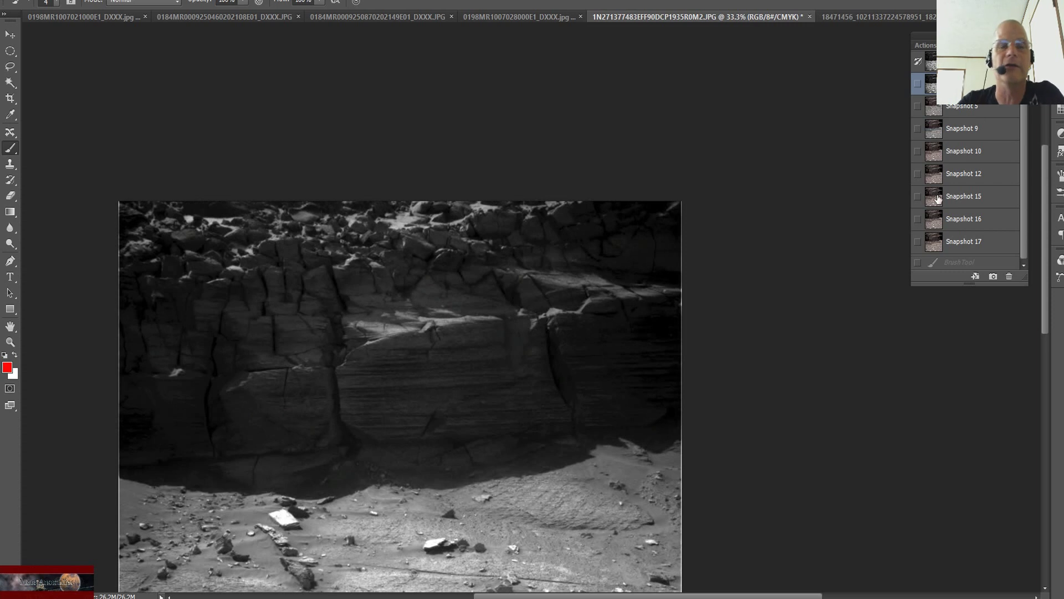
pyautogui.moveTo(1045, 303); pyautogui.dragTo(1044, 359)
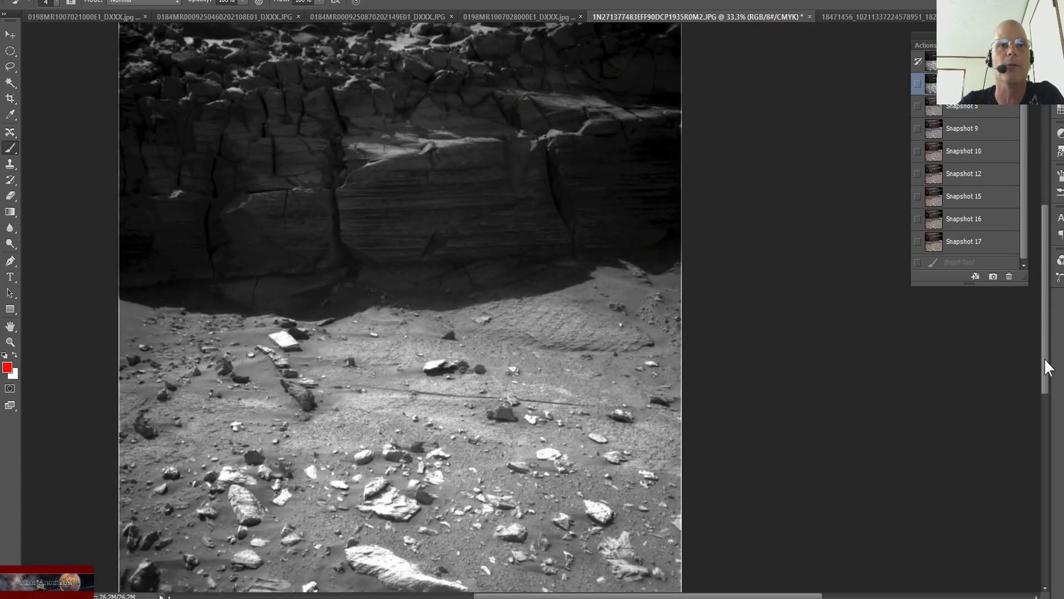
pyautogui.click(975, 242)
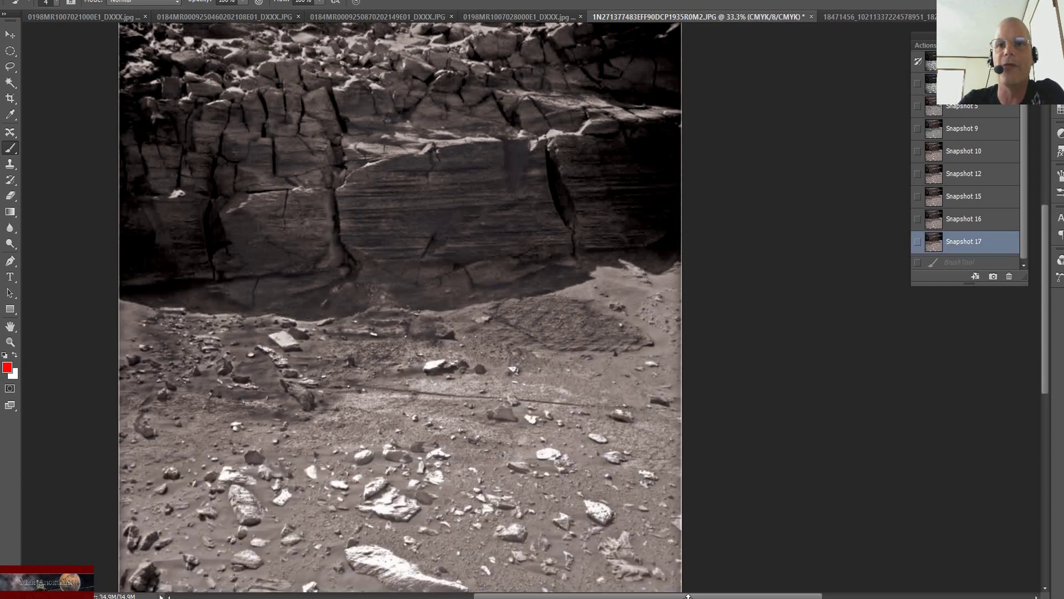
pyautogui.moveTo(688, 596); pyautogui.dragTo(654, 596)
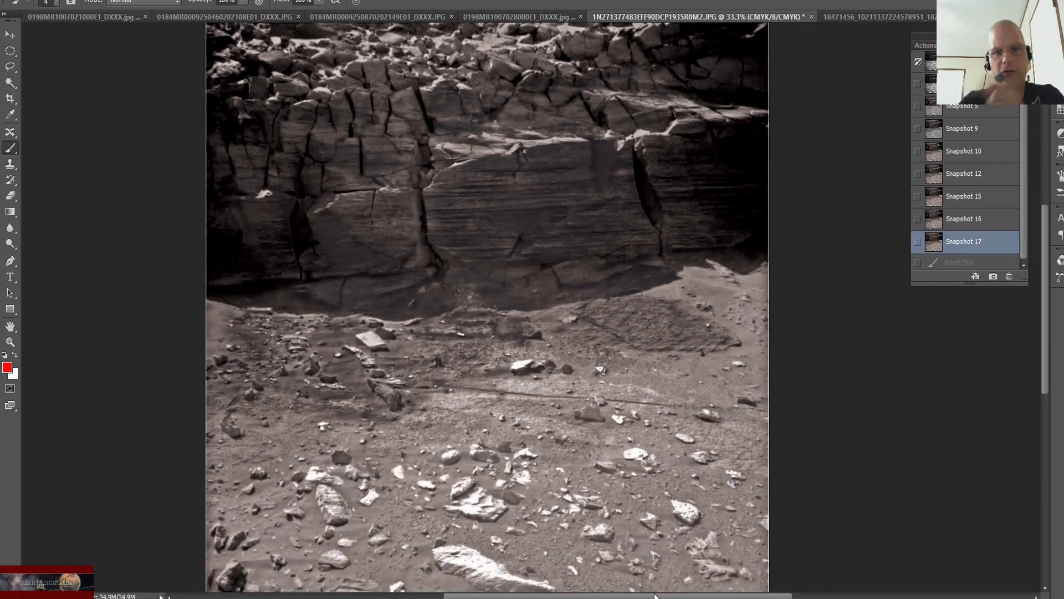